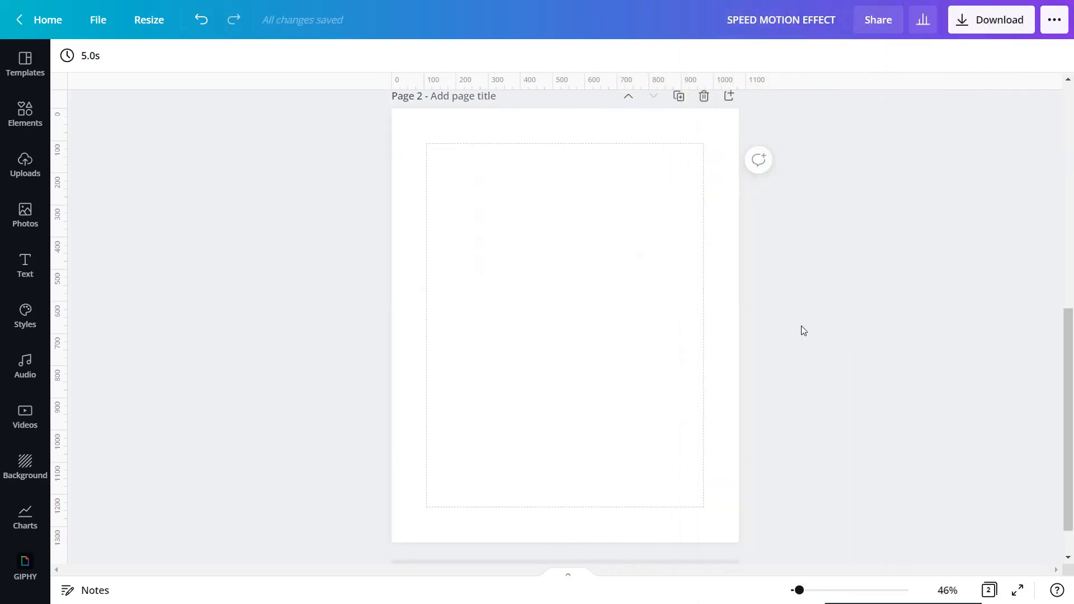
Search the photo library for "MAN RUNNER RUNNING JOGGER JOGGING ISOLATED"
{"action": "left_click", "coordinate": [29, 224]}
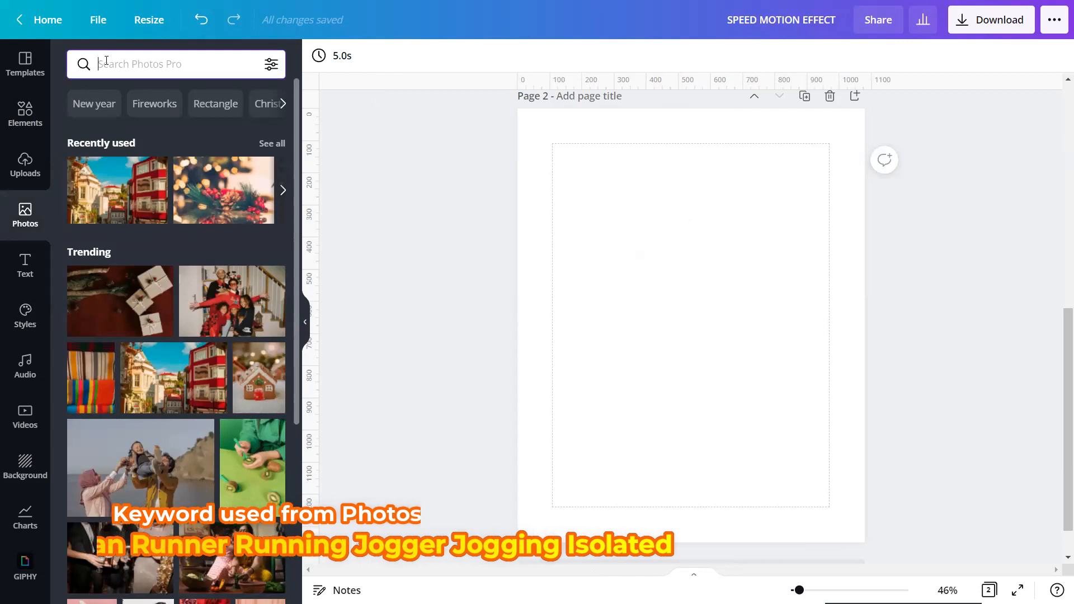
{"action": "type", "text": "MAN RU"}
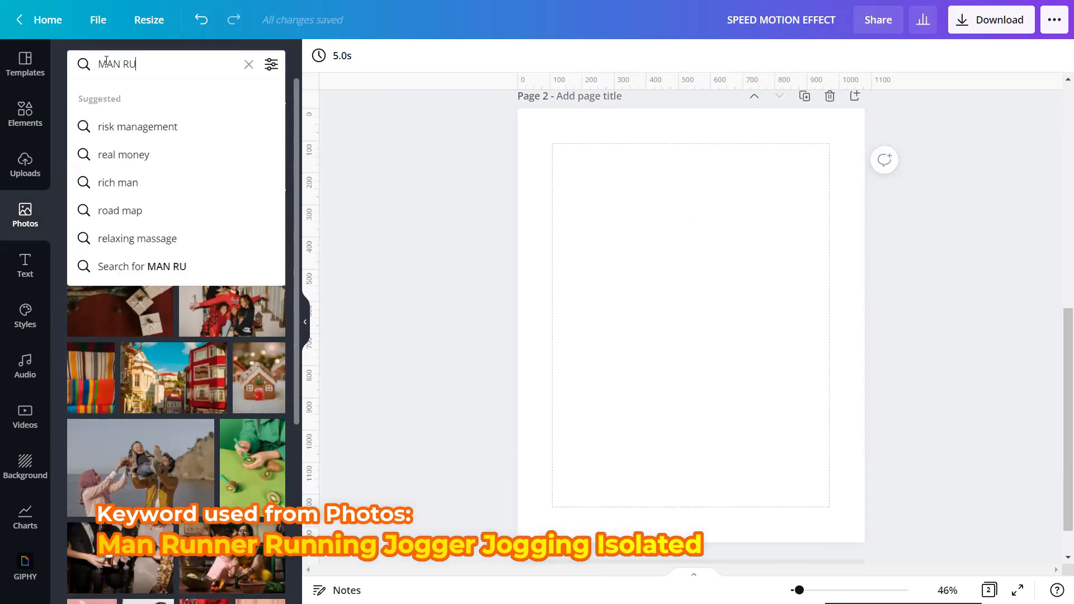
{"action": "type", "text": "NNER R"}
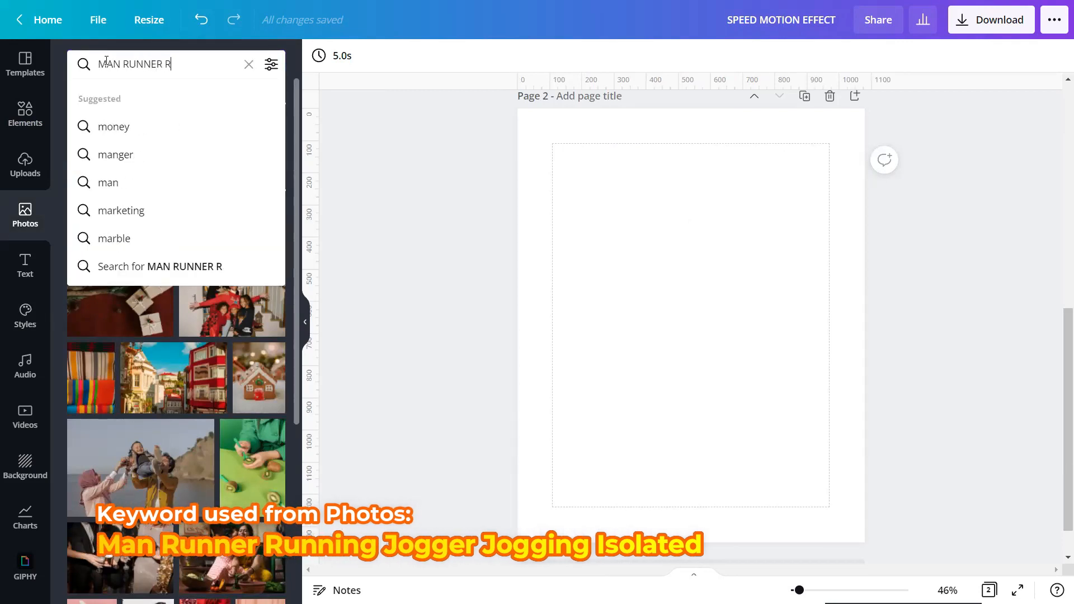
{"action": "type", "text": "UNNING "}
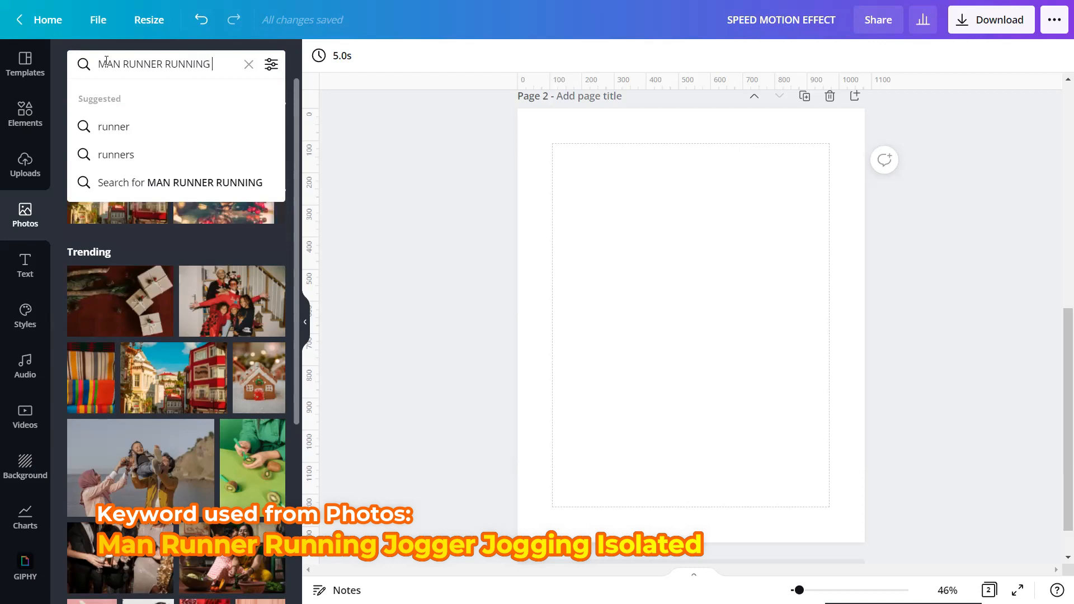
{"action": "type", "text": "JOGGER"}
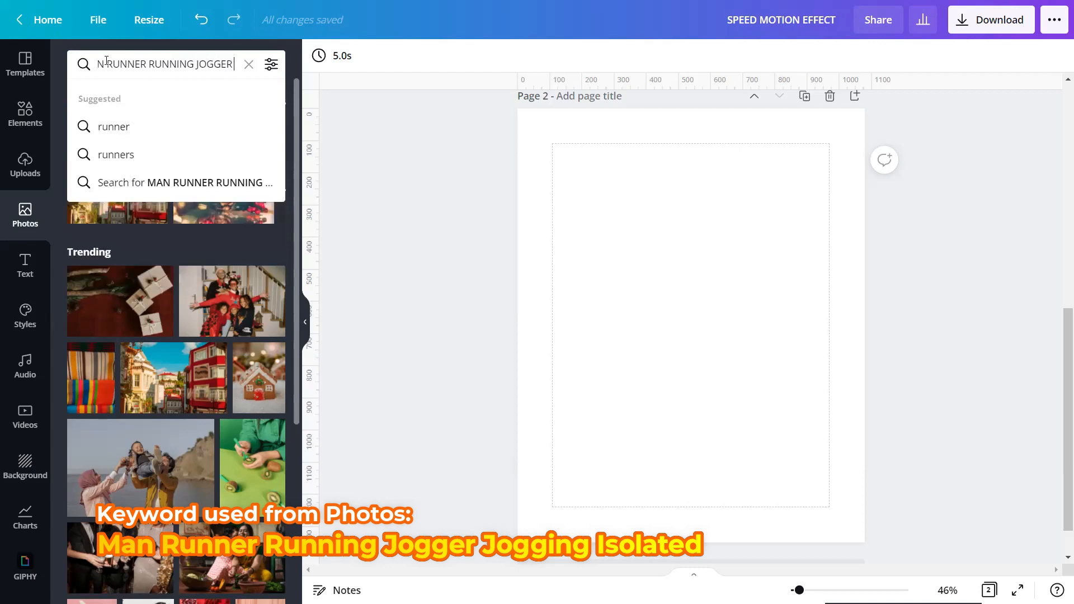
{"action": "type", "text": " JOGGING "}
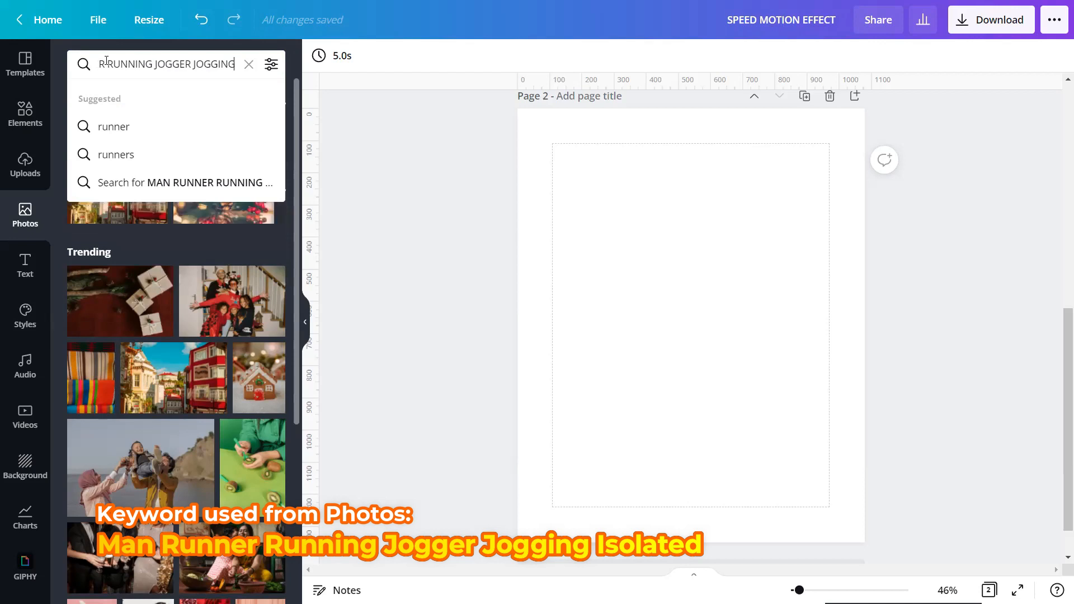
{"action": "type", "text": "ISOL"}
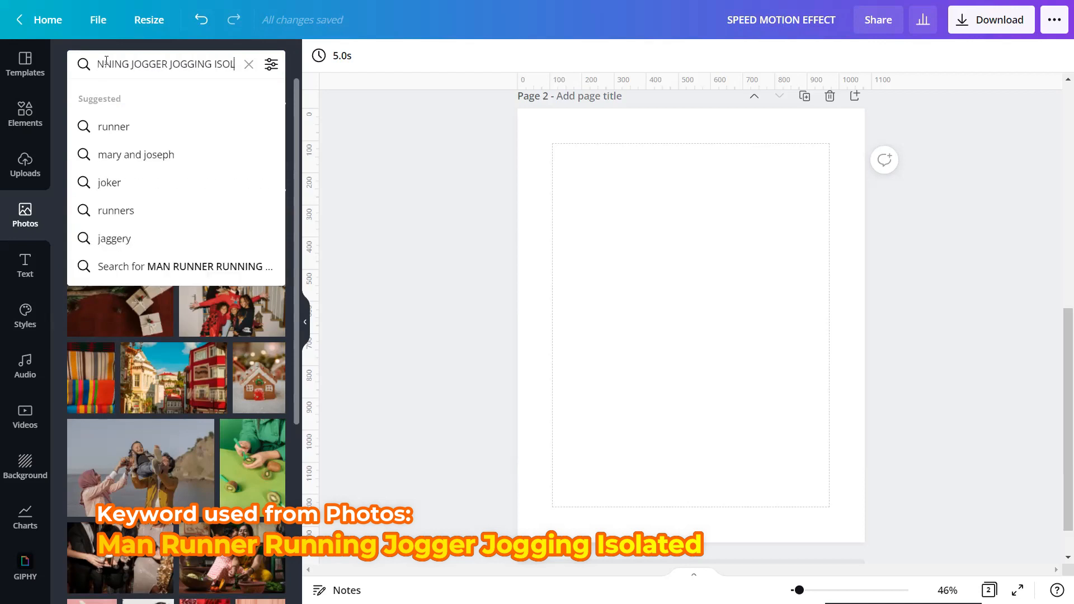
{"action": "type", "text": "ATED"}
{"action": "key", "text": "Return"}
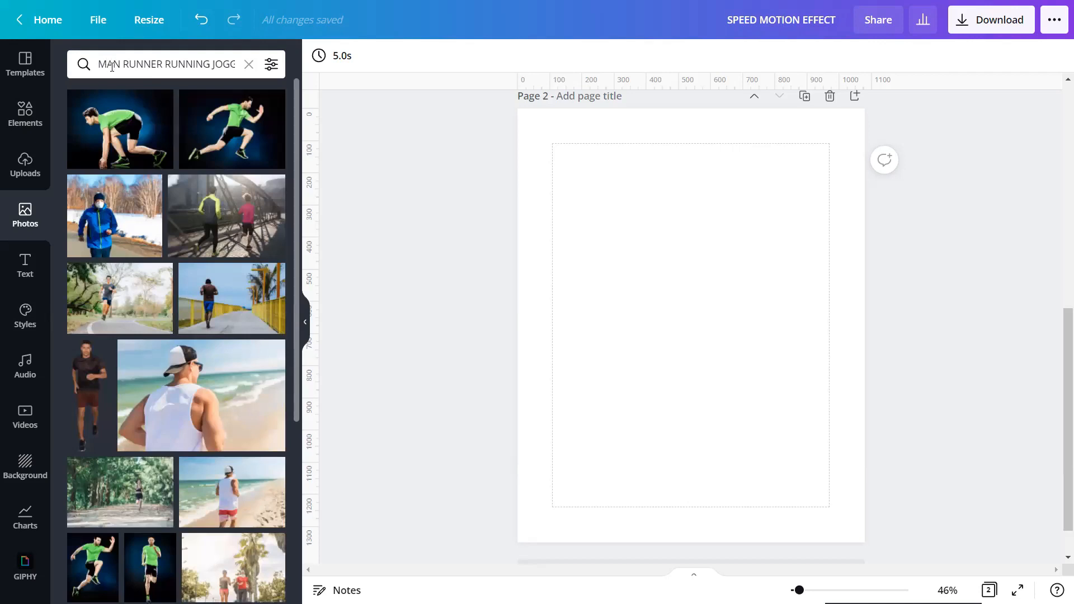
Add the photo of the running man in a green shirt on a dark blue background to page 2
{"action": "scroll", "coordinate": [180, 283], "scroll_direction": "down", "scroll_amount": 4}
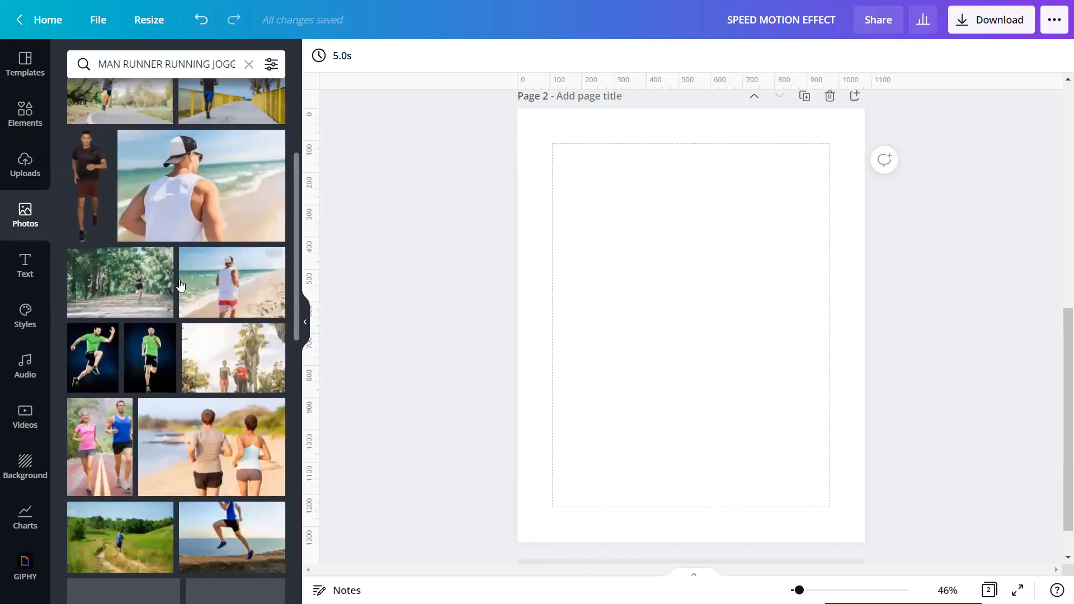
{"action": "scroll", "coordinate": [181, 283], "scroll_direction": "down", "scroll_amount": 10}
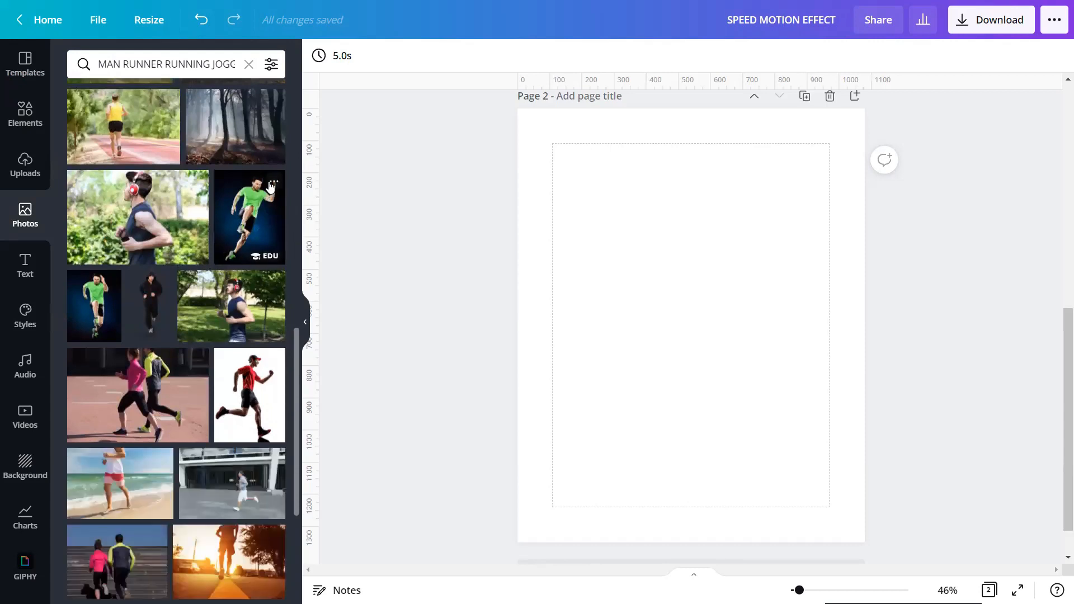
{"action": "left_click", "coordinate": [273, 182]}
{"action": "left_click", "coordinate": [257, 209]}
{"action": "left_click", "coordinate": [305, 322]}
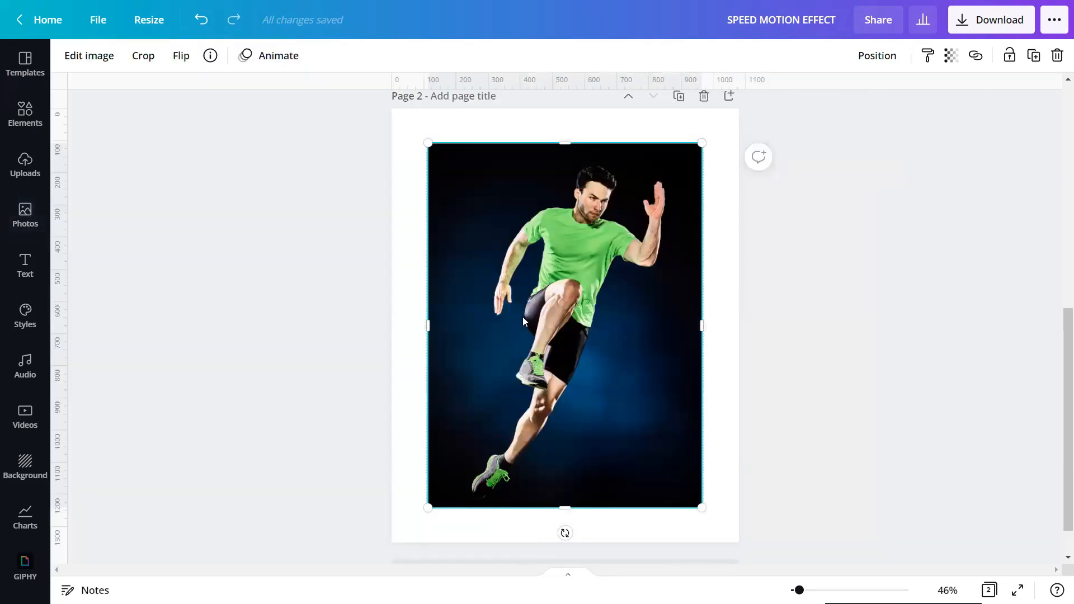
Remove the runner photo's background, restore the toe of his rear shoe with brush size 25, and apply the cutout
{"action": "left_click", "coordinate": [101, 60]}
{"action": "left_click", "coordinate": [128, 283]}
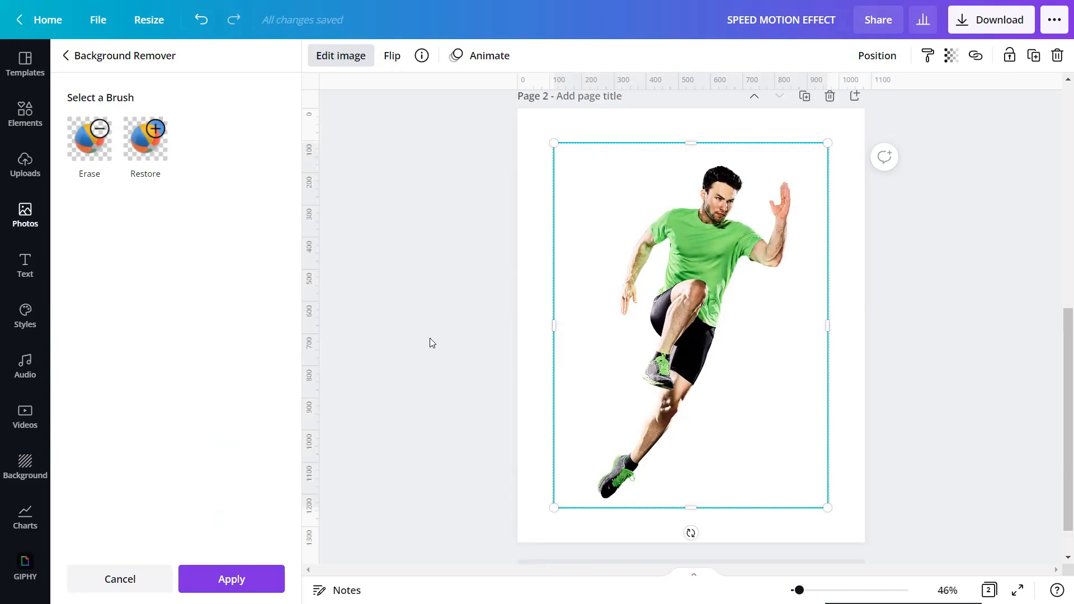
{"action": "scroll", "coordinate": [547, 384], "scroll_direction": "up", "scroll_amount": 2}
{"action": "scroll", "coordinate": [547, 384], "scroll_direction": "down", "scroll_amount": 2}
{"action": "scroll", "coordinate": [769, 508], "scroll_direction": "up", "scroll_amount": 5, "text": "ctrl"}
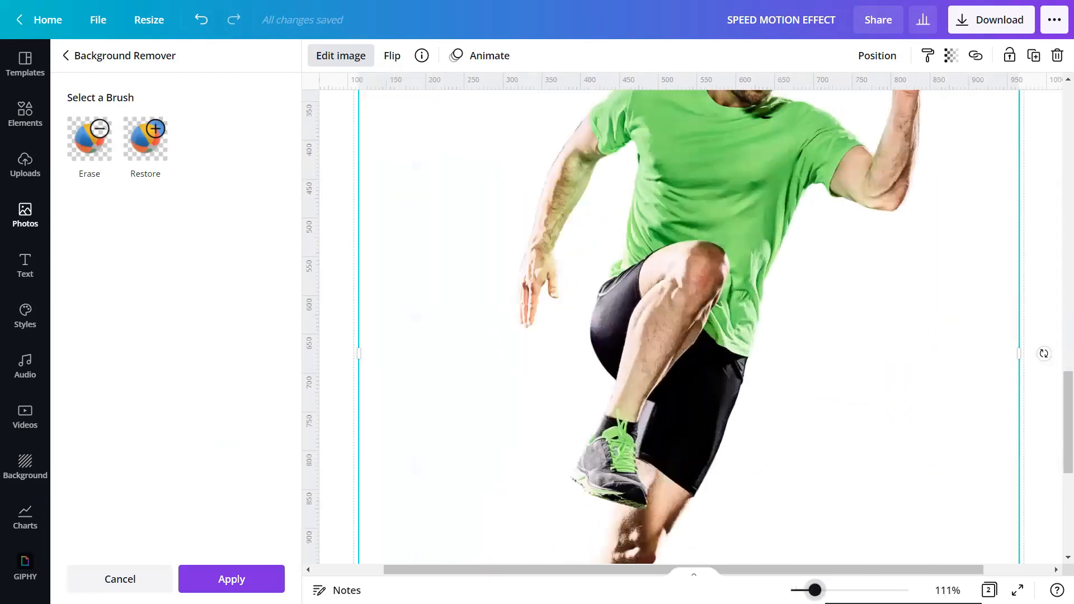
{"action": "scroll", "coordinate": [768, 508], "scroll_direction": "down", "scroll_amount": 10}
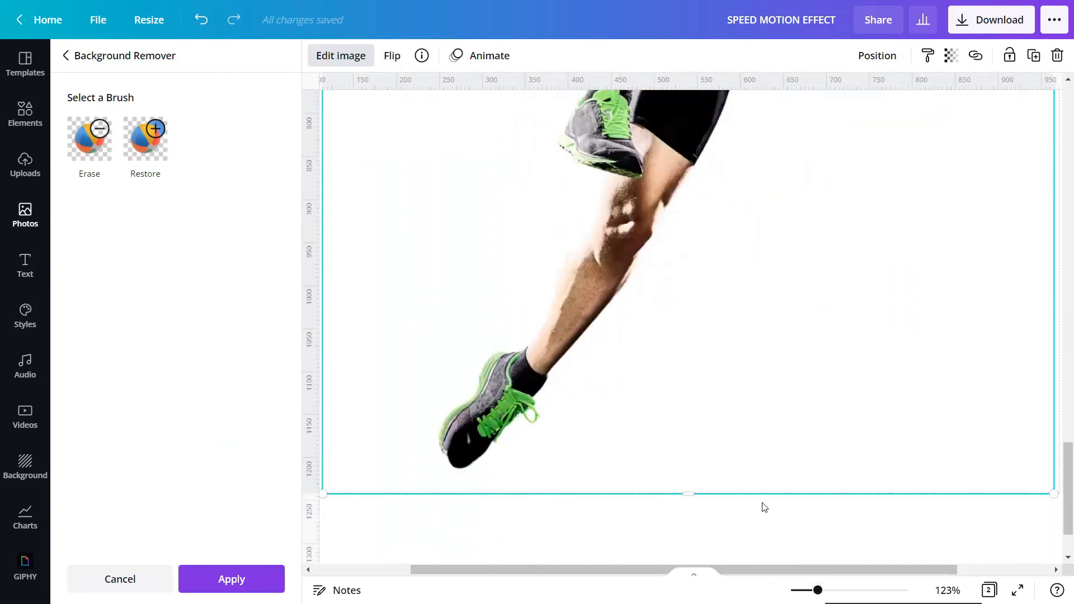
{"action": "left_click", "coordinate": [152, 150]}
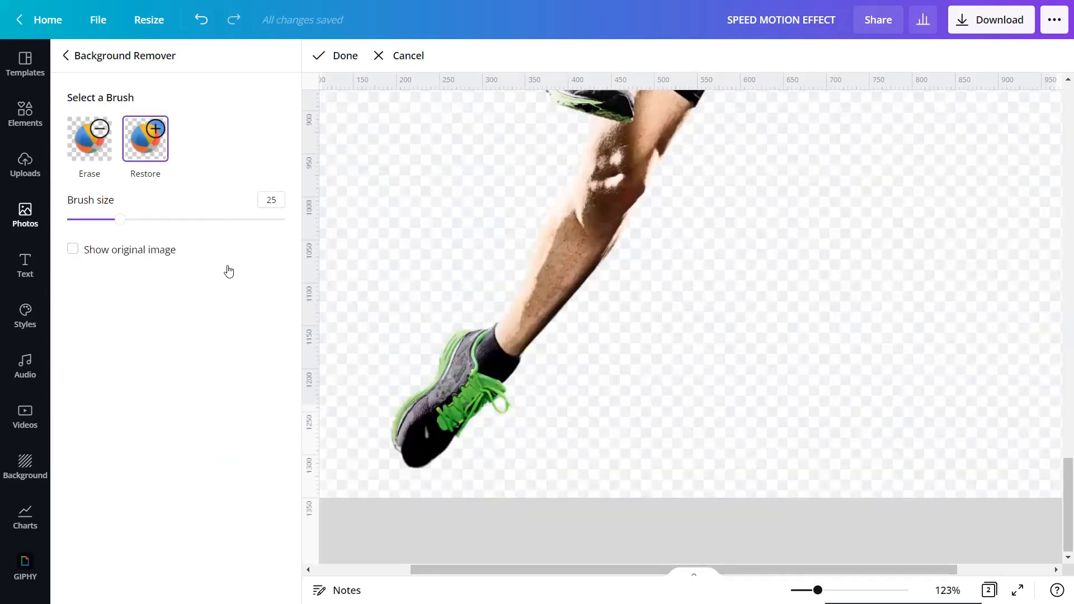
{"action": "left_click", "coordinate": [425, 430]}
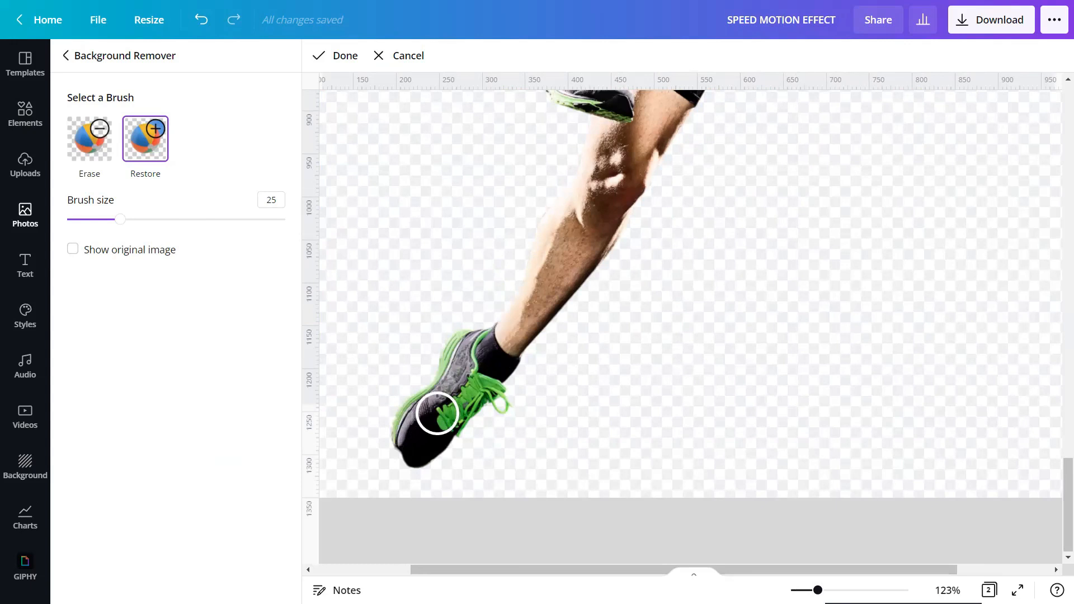
{"action": "left_click", "coordinate": [338, 57]}
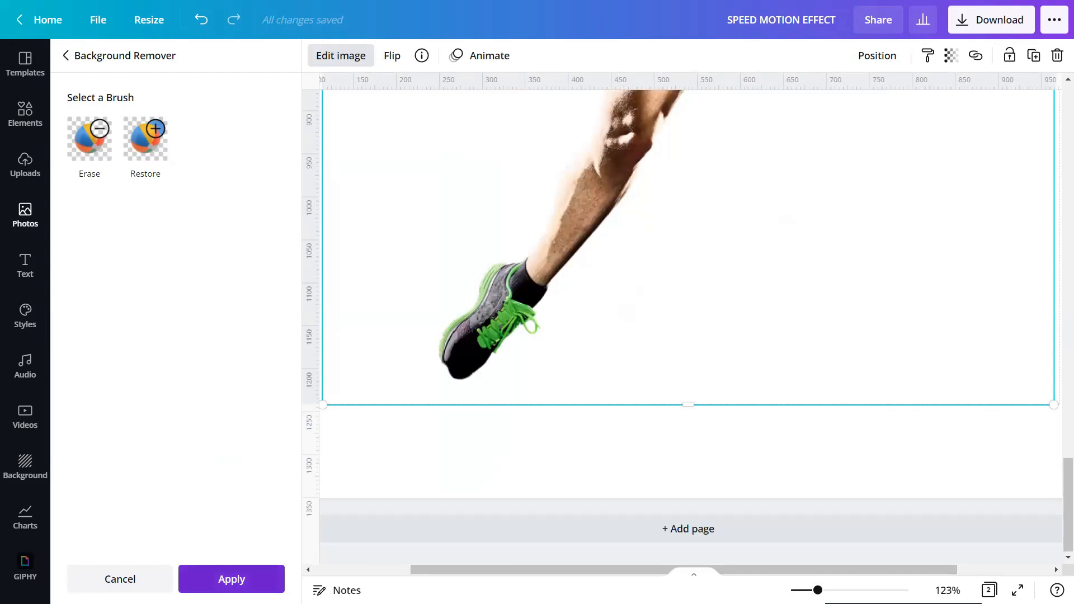
{"action": "left_click", "coordinate": [231, 580]}
{"action": "left_click_drag", "start_coordinate": [818, 590], "coordinate": [798, 590]}
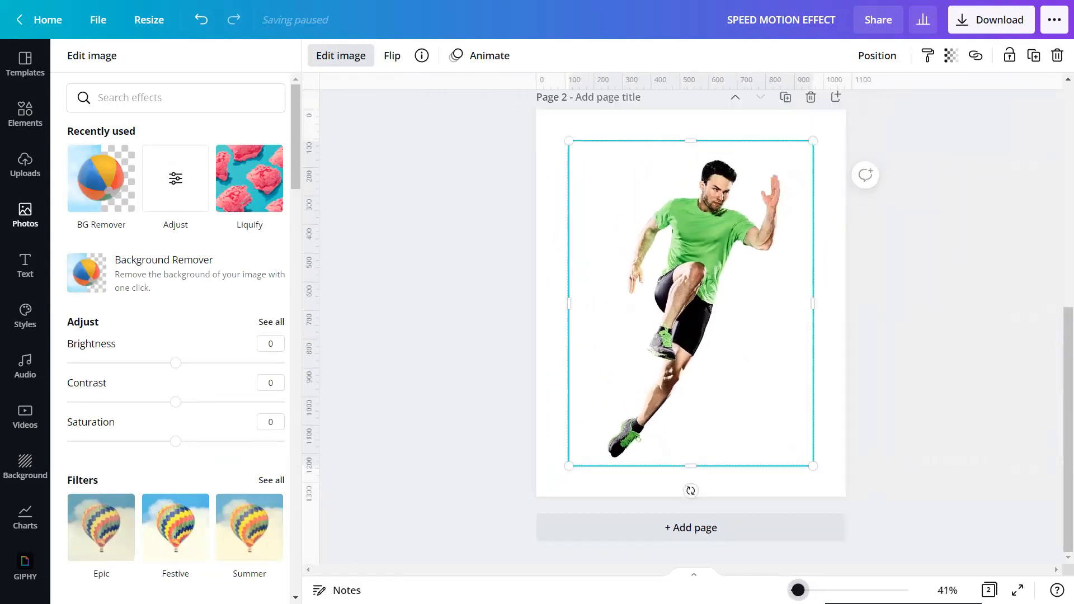
{"action": "left_click", "coordinate": [403, 387]}
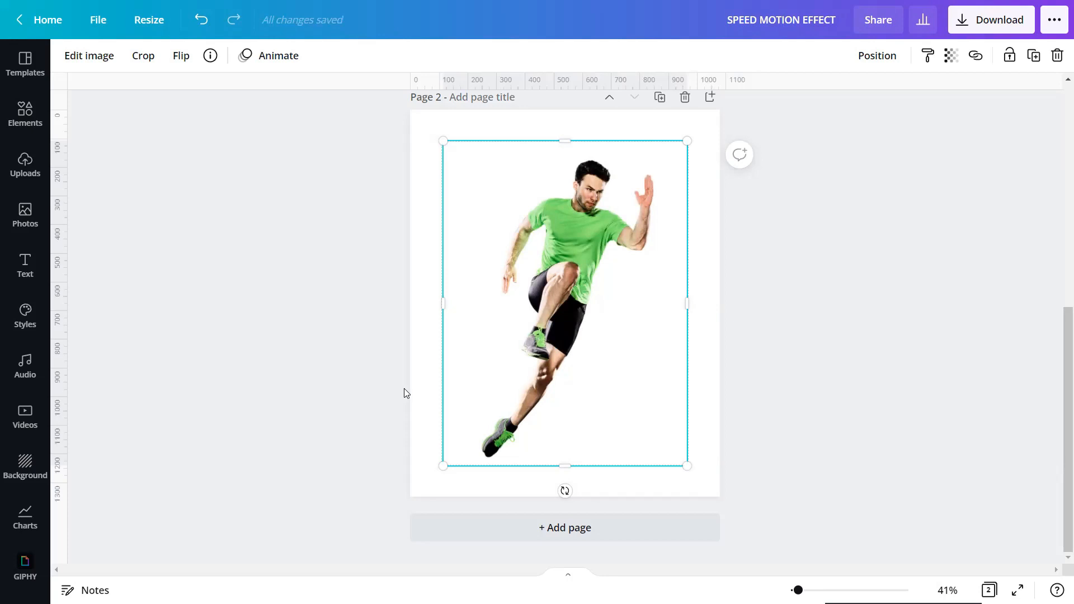
Duplicate page 2 and rotate the runner a quarter turn clockwise on the new page 3
{"action": "left_click", "coordinate": [660, 99]}
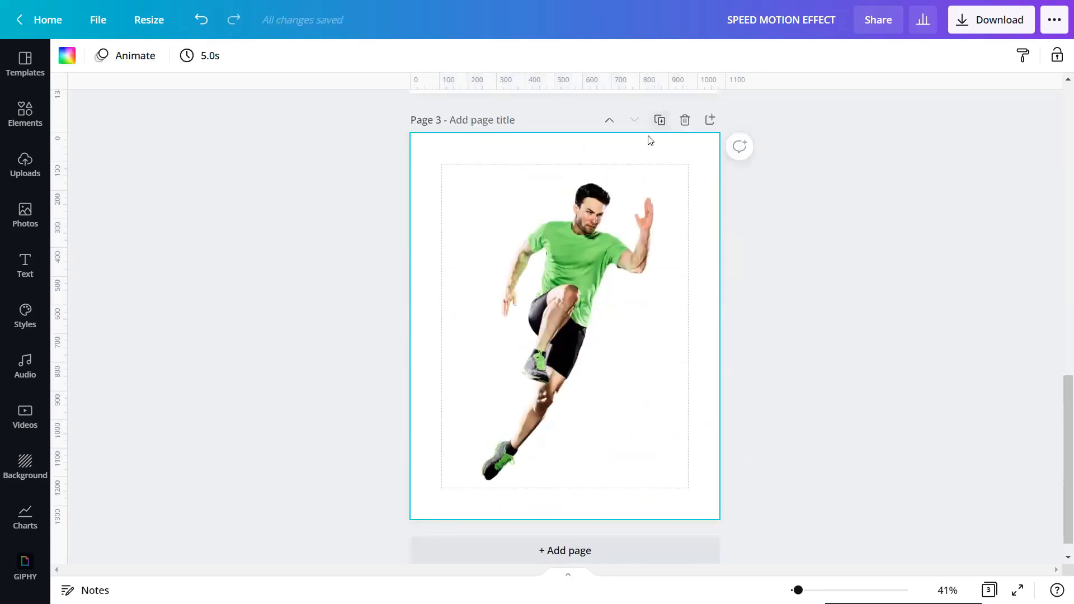
{"action": "left_click", "coordinate": [573, 319]}
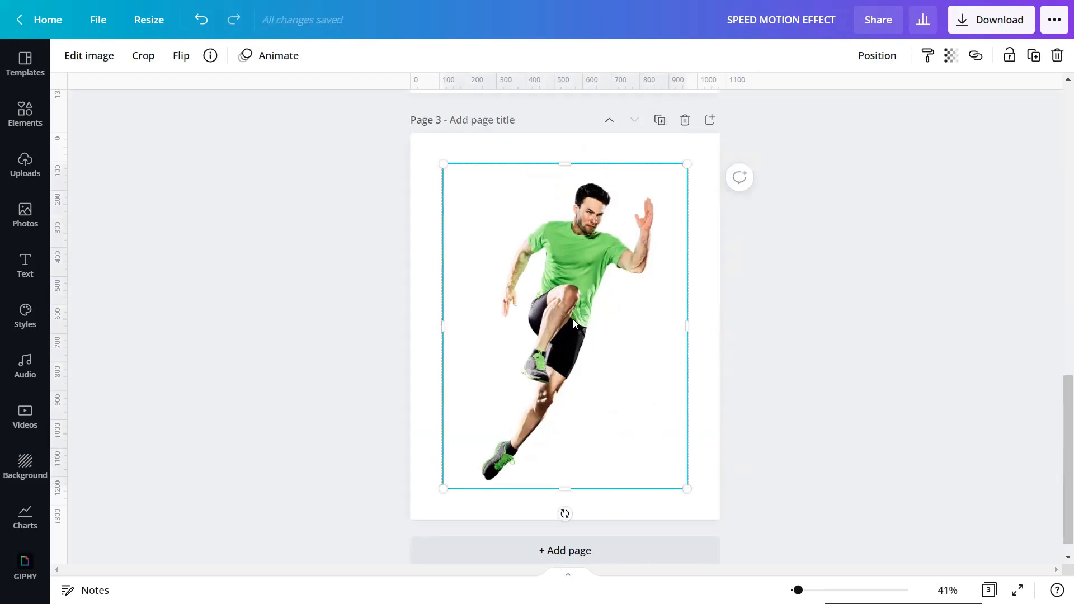
{"action": "left_click_drag", "start_coordinate": [565, 511], "coordinate": [458, 331]}
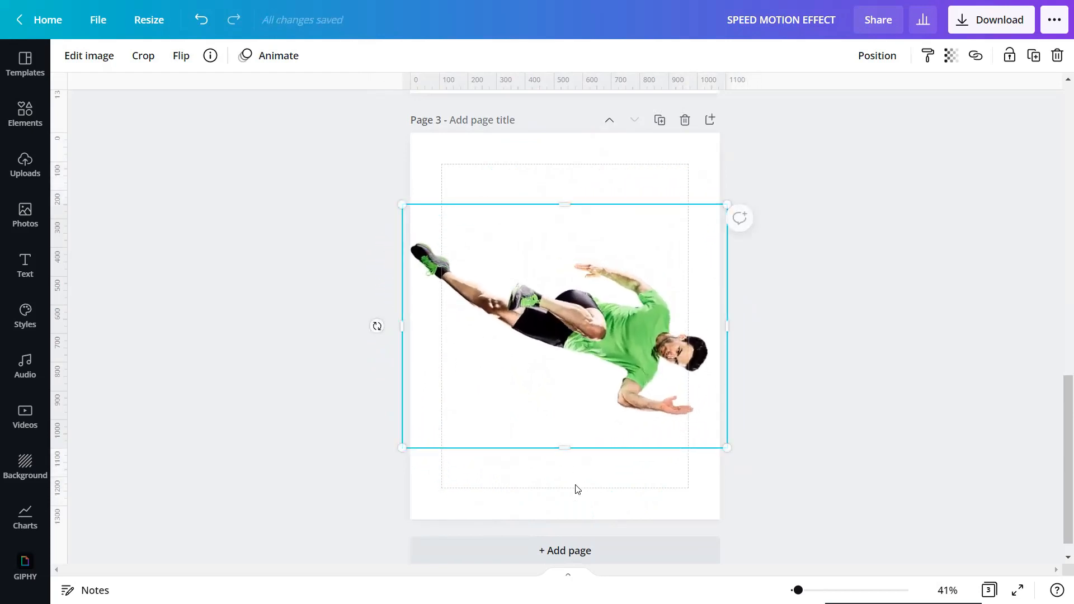
Move the rotated runner down to the lower part of page 3, aligning its frame with the page's left edge
{"action": "left_click_drag", "start_coordinate": [523, 340], "coordinate": [526, 342]}
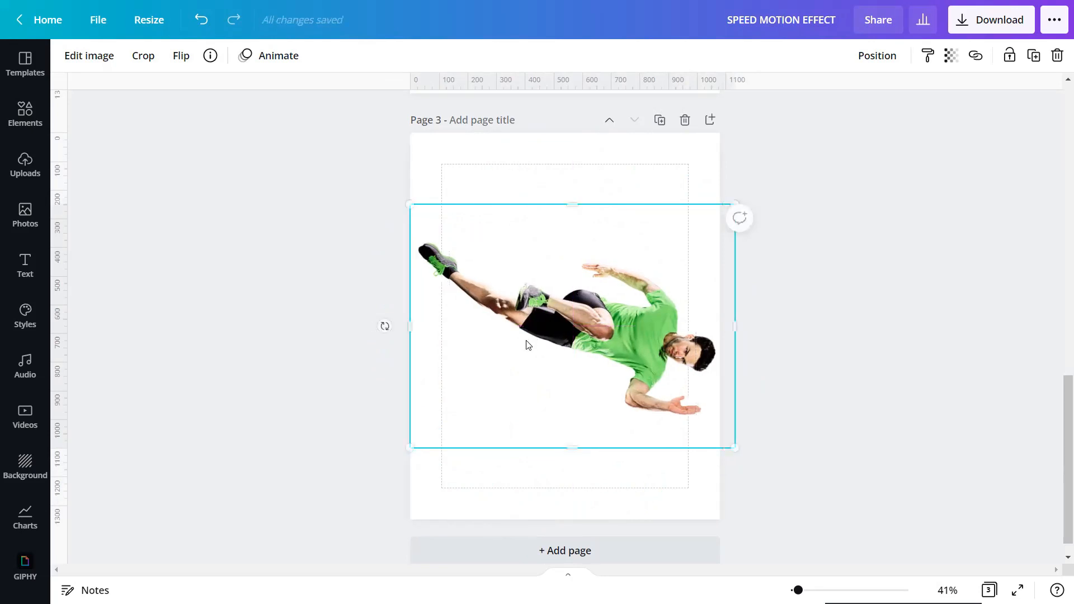
{"action": "left_click", "coordinate": [533, 480]}
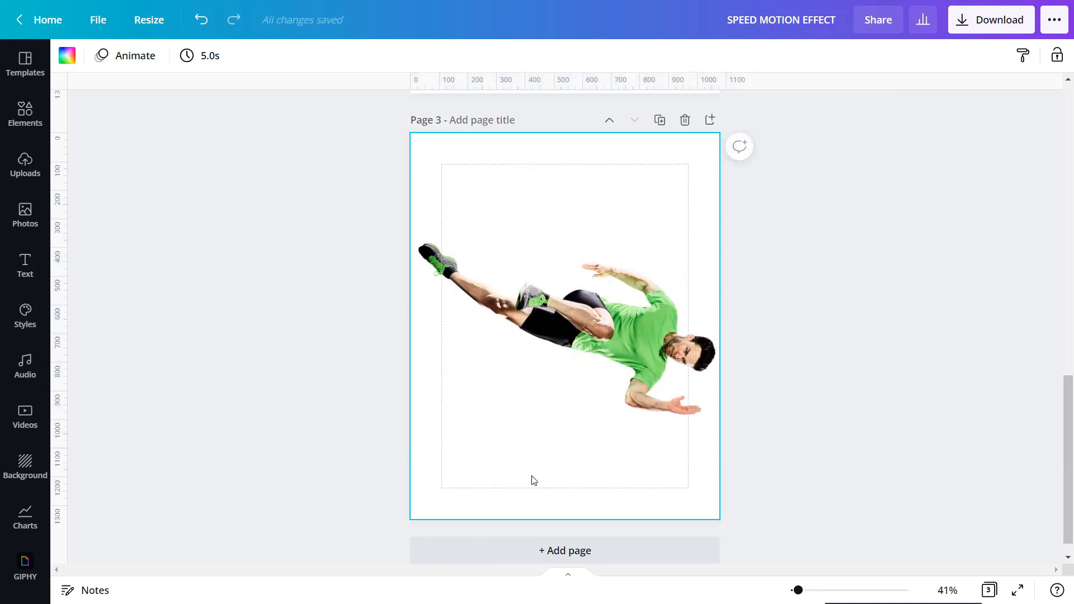
{"action": "left_click", "coordinate": [499, 331]}
{"action": "left_click_drag", "start_coordinate": [384, 326], "coordinate": [380, 327]}
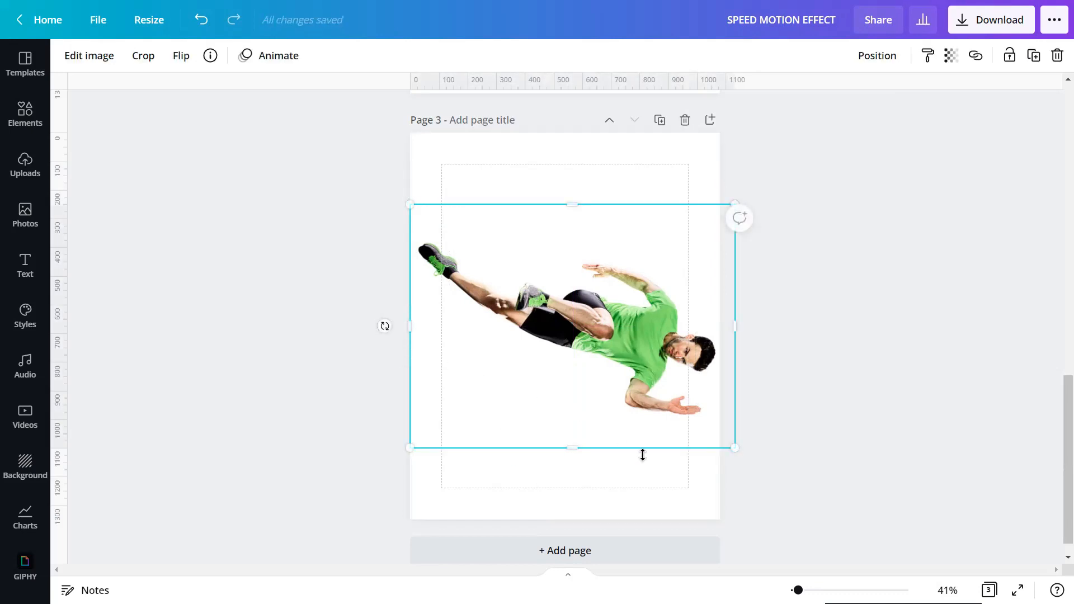
{"action": "left_click", "coordinate": [841, 451]}
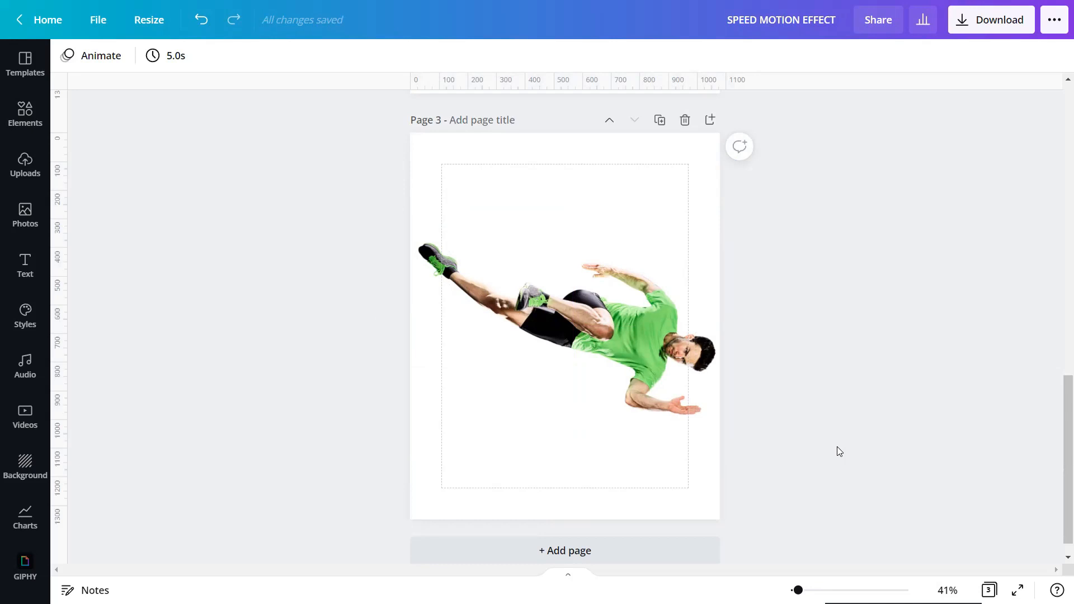
{"action": "left_click_drag", "start_coordinate": [650, 357], "coordinate": [649, 446]}
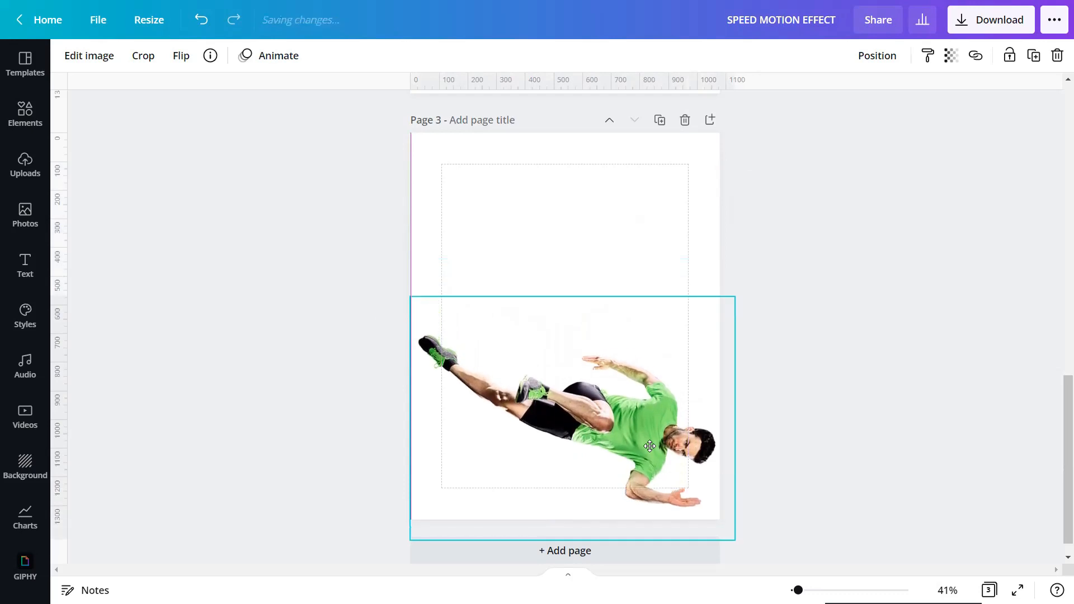
{"action": "left_click", "coordinate": [875, 354]}
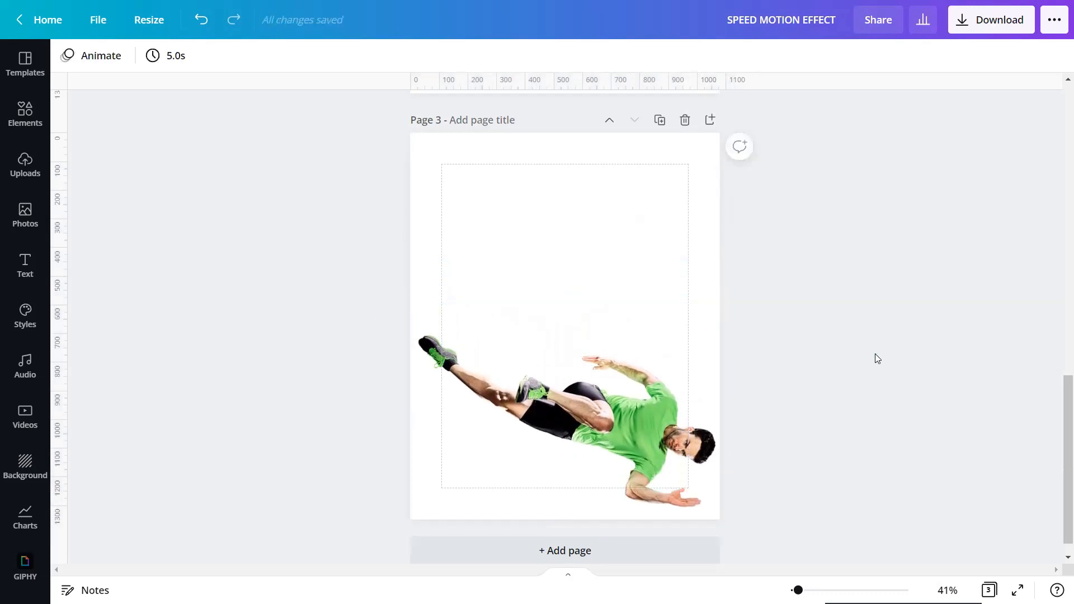
Duplicate page 3 and place a second copy of the runner slightly above the original on page 4, aligned to the left edge
{"action": "left_click", "coordinate": [660, 119]}
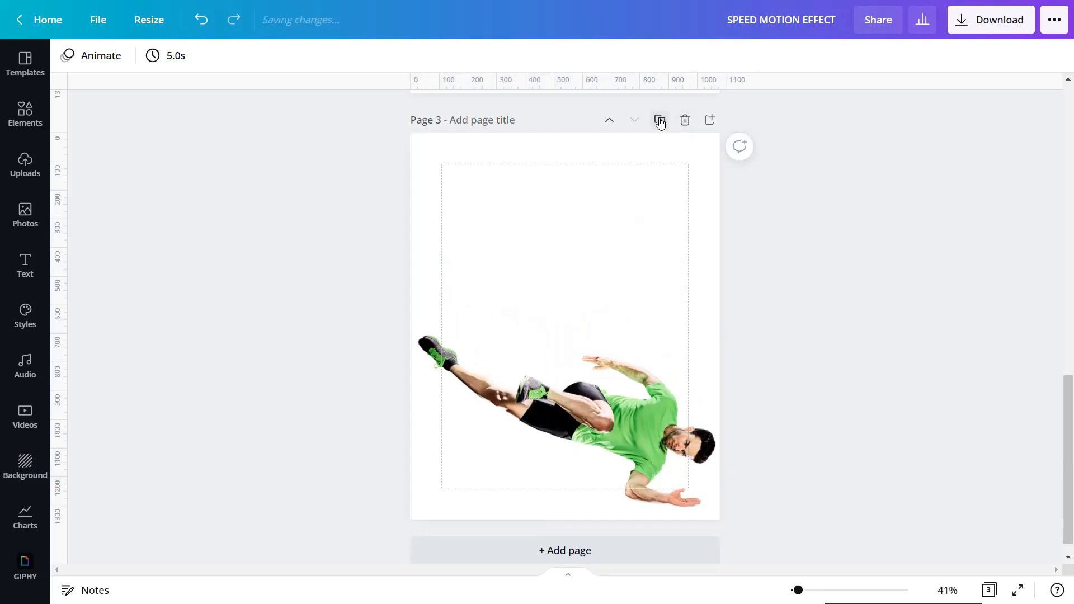
{"action": "left_click", "coordinate": [640, 354]}
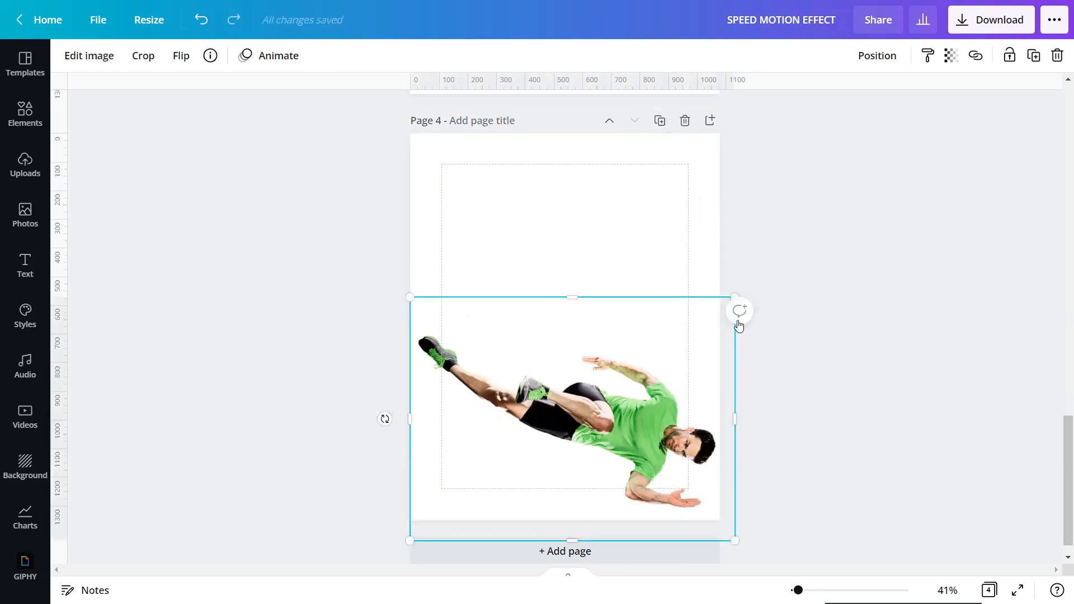
{"action": "left_click", "coordinate": [1033, 56]}
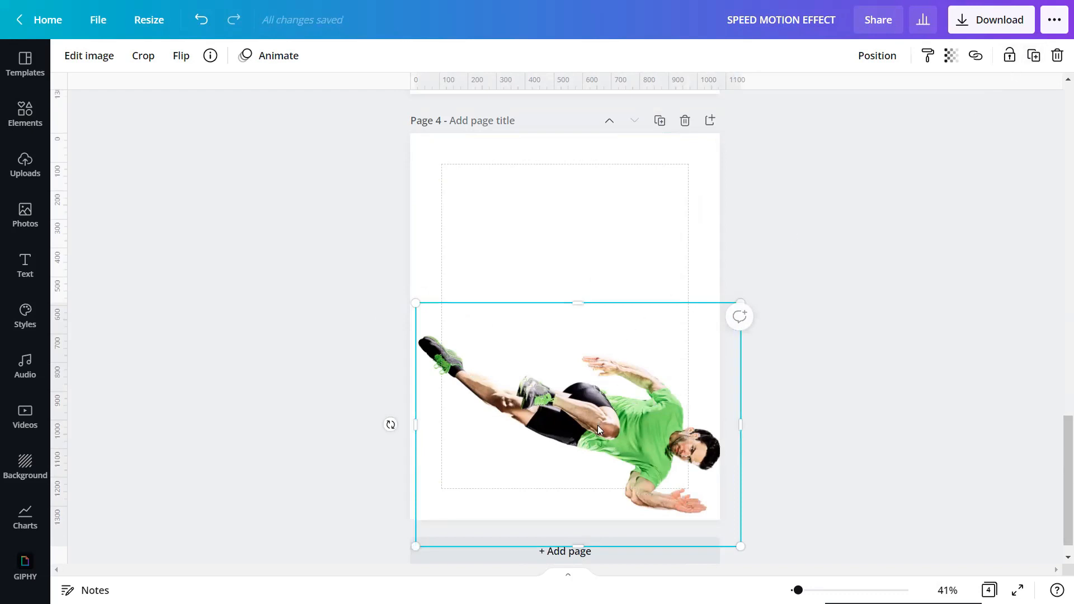
{"action": "left_click_drag", "start_coordinate": [598, 425], "coordinate": [594, 385]}
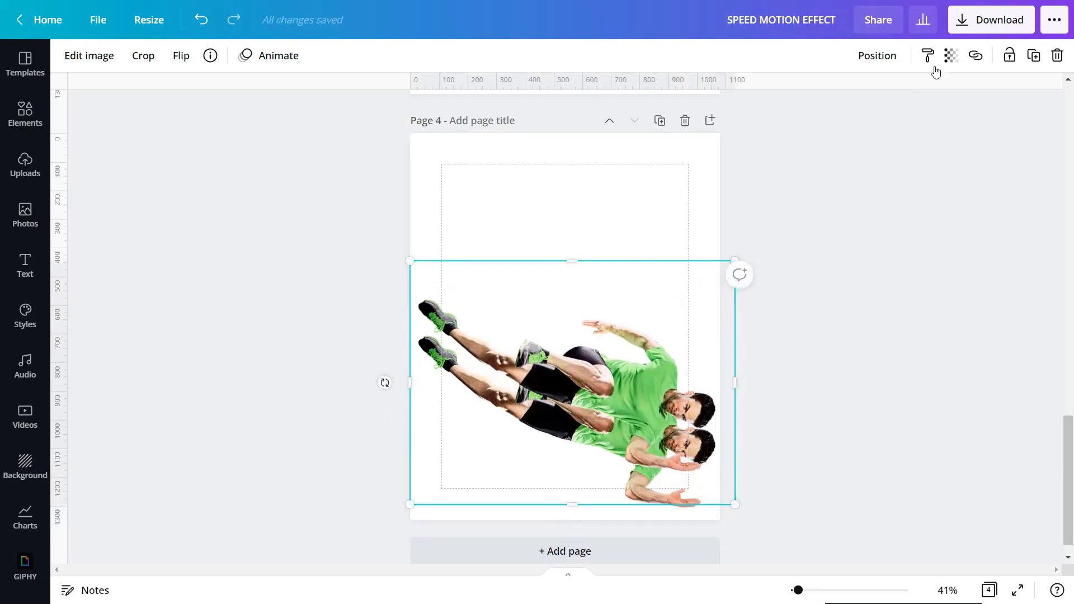
Set the upper runner copy's transparency to 85 and send it backward behind the original runner
{"action": "left_click", "coordinate": [951, 56]}
{"action": "double_click", "coordinate": [942, 98]}
{"action": "type", "text": "85"}
{"action": "key", "text": "Return"}
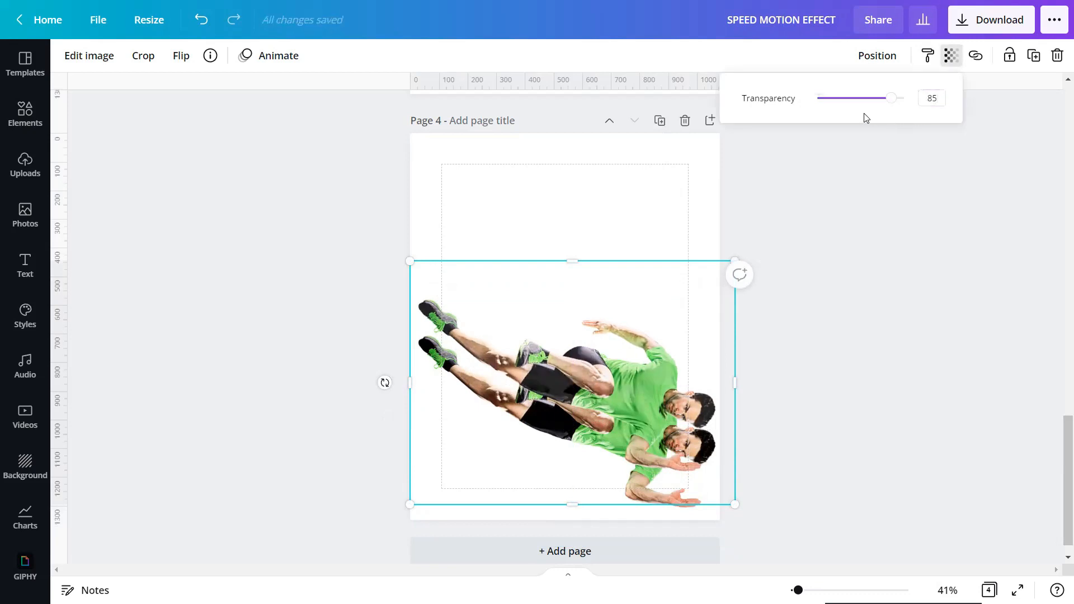
{"action": "left_click", "coordinate": [881, 58]}
{"action": "left_click", "coordinate": [826, 101]}
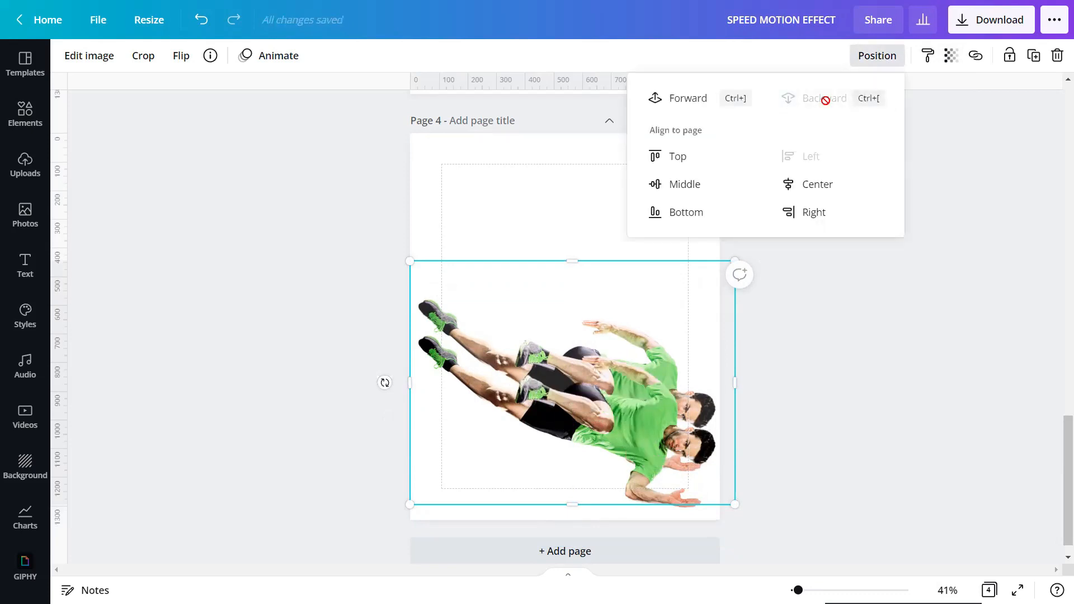
{"action": "left_click", "coordinate": [774, 360]}
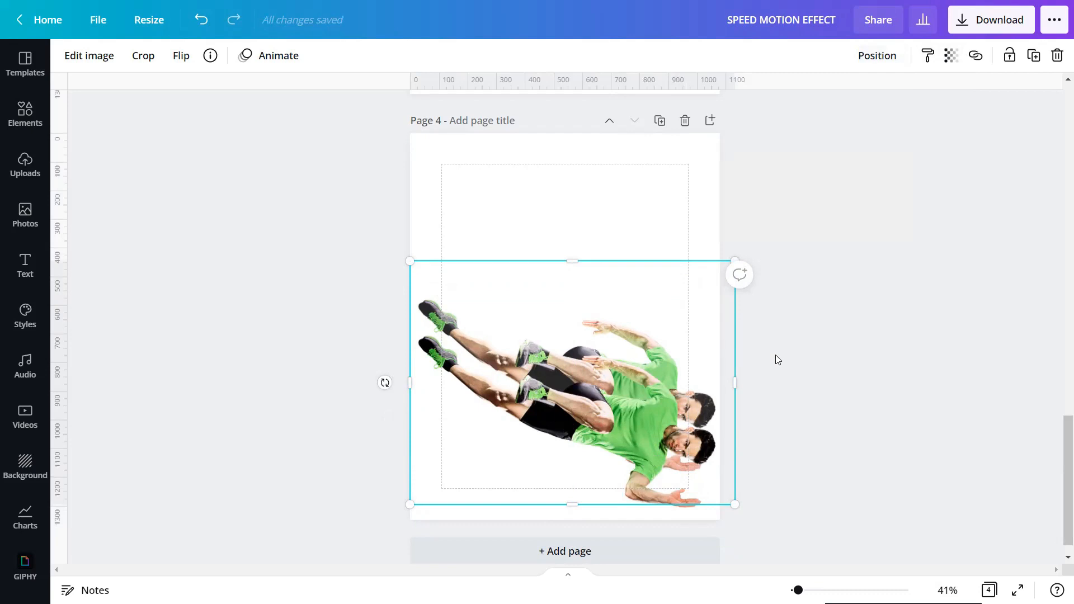
Duplicate the front runner on page 4 and place the third copy above the other two, aligned to the page's left edge
{"action": "left_click", "coordinate": [673, 415]}
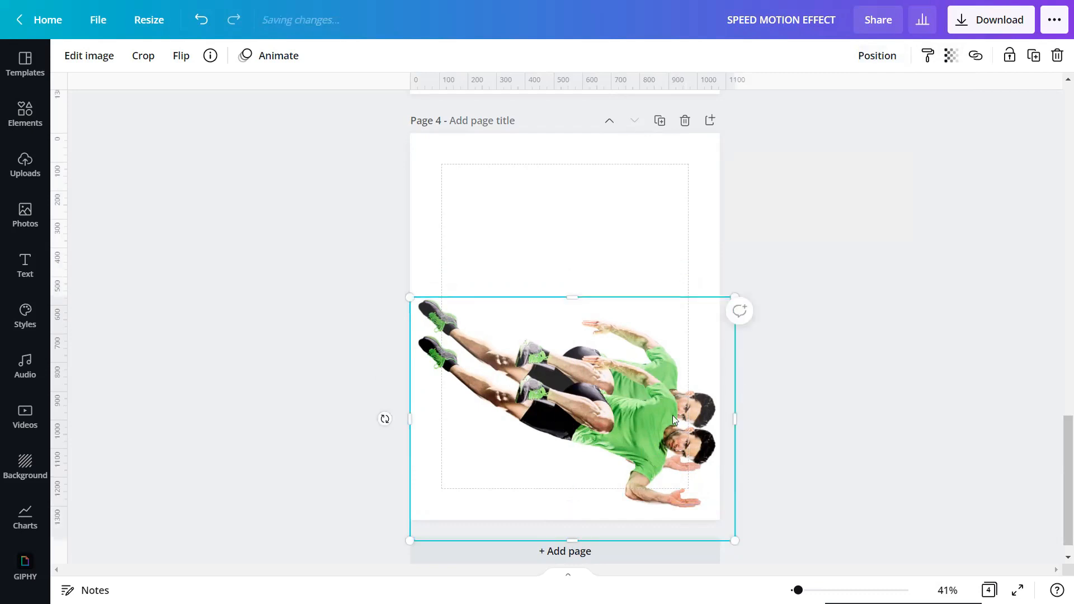
{"action": "left_click", "coordinate": [1033, 55]}
{"action": "left_click_drag", "start_coordinate": [641, 430], "coordinate": [635, 354]}
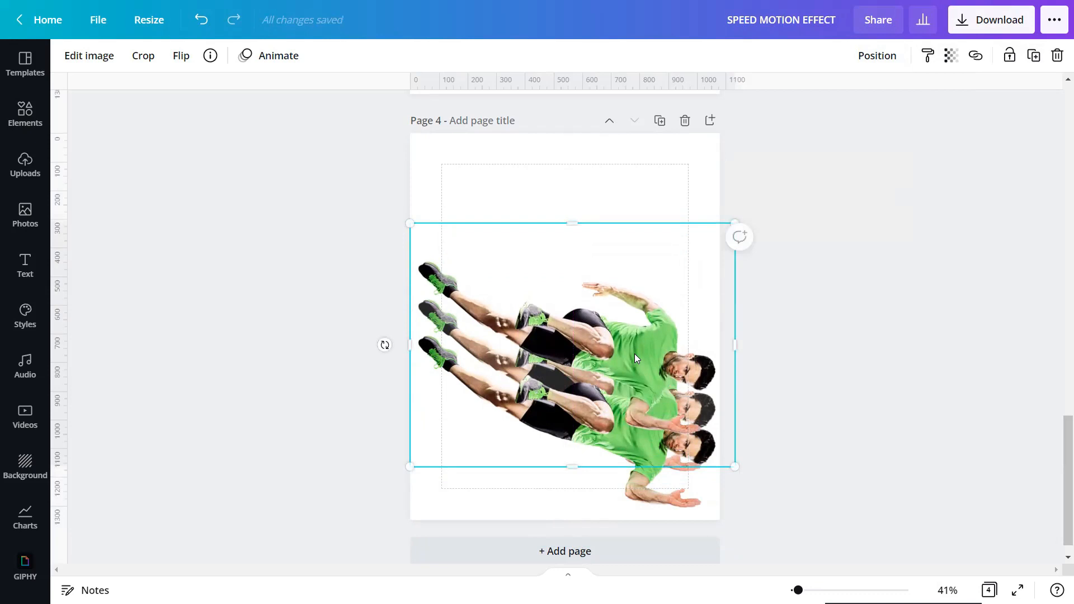
Set the third runner copy's transparency to 70 and send it backward behind the other two runners
{"action": "left_click", "coordinate": [951, 55]}
{"action": "left_click", "coordinate": [941, 98]}
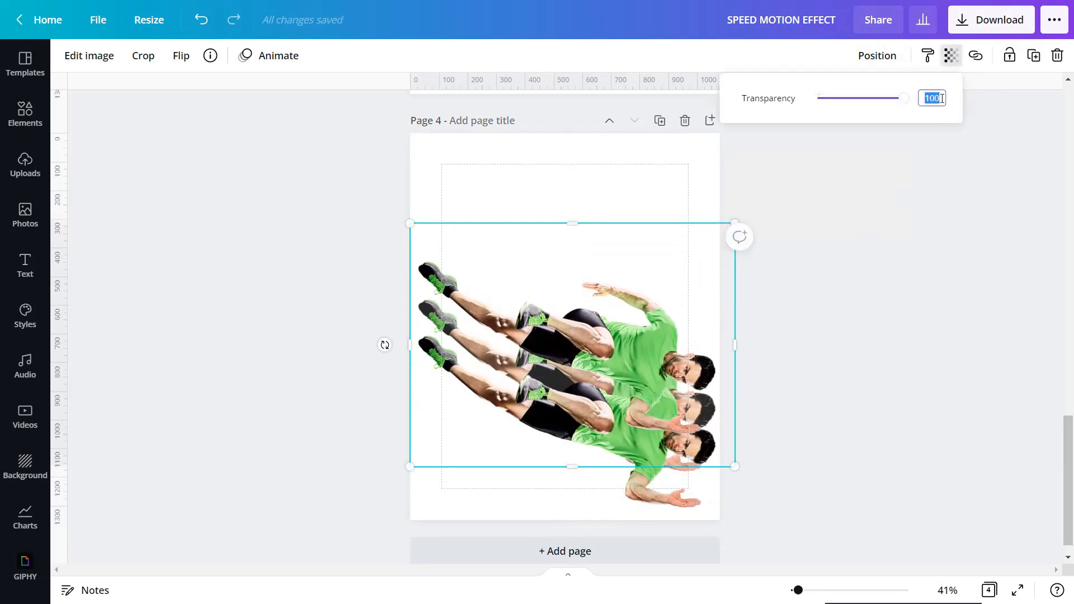
{"action": "type", "text": "70"}
{"action": "key", "text": "Return"}
{"action": "left_click", "coordinate": [840, 173]}
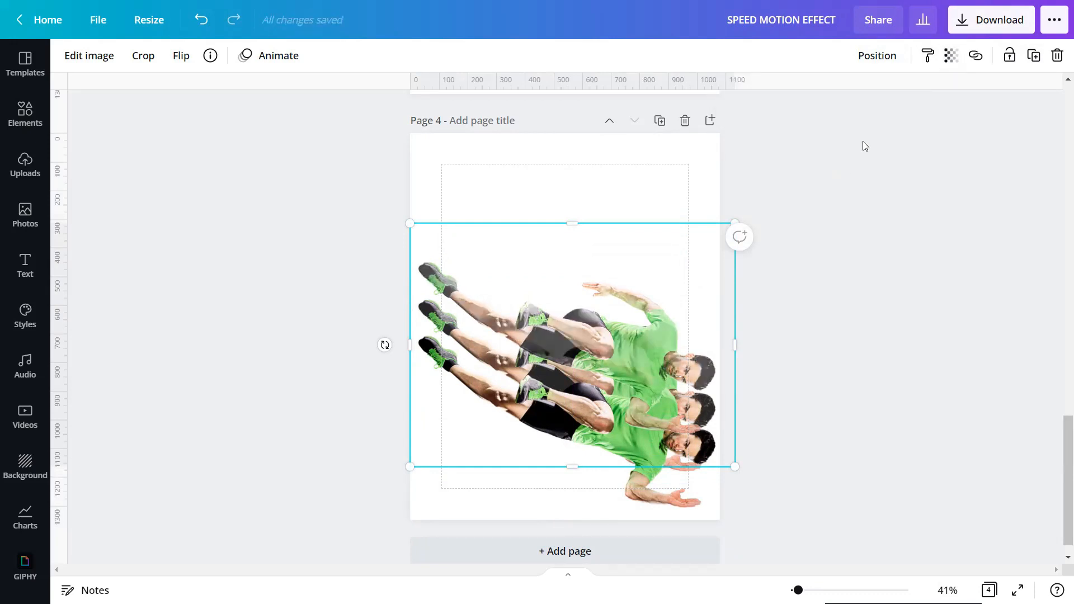
{"action": "left_click", "coordinate": [878, 59]}
{"action": "left_click", "coordinate": [821, 98]}
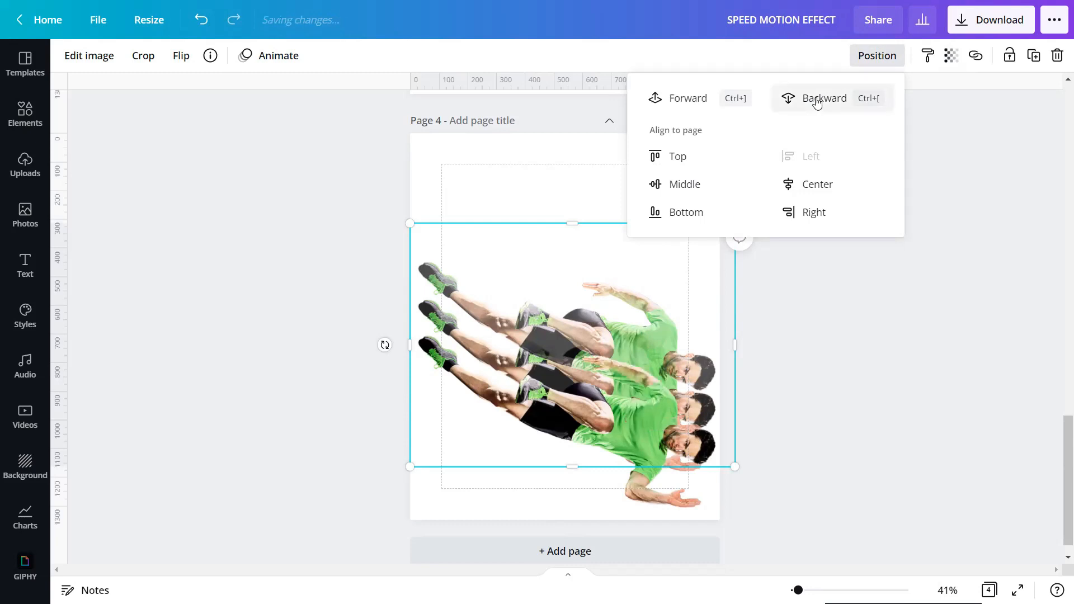
{"action": "left_click", "coordinate": [815, 98]}
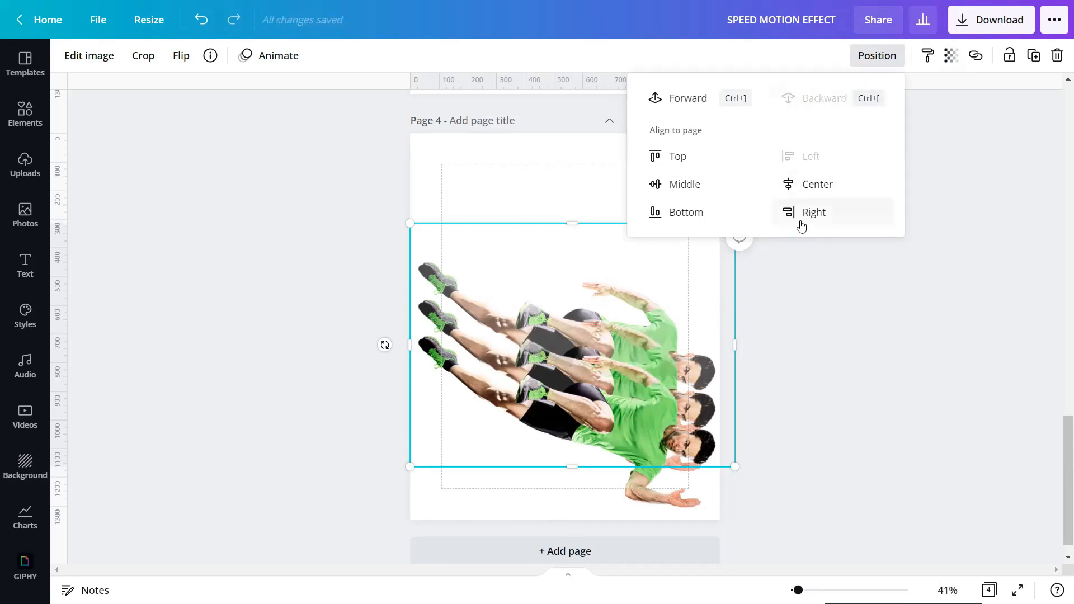
{"action": "left_click", "coordinate": [785, 285]}
Duplicate the front runner again and place the fourth copy one offset above the third, aligned to the left edge
{"action": "left_click", "coordinate": [650, 429]}
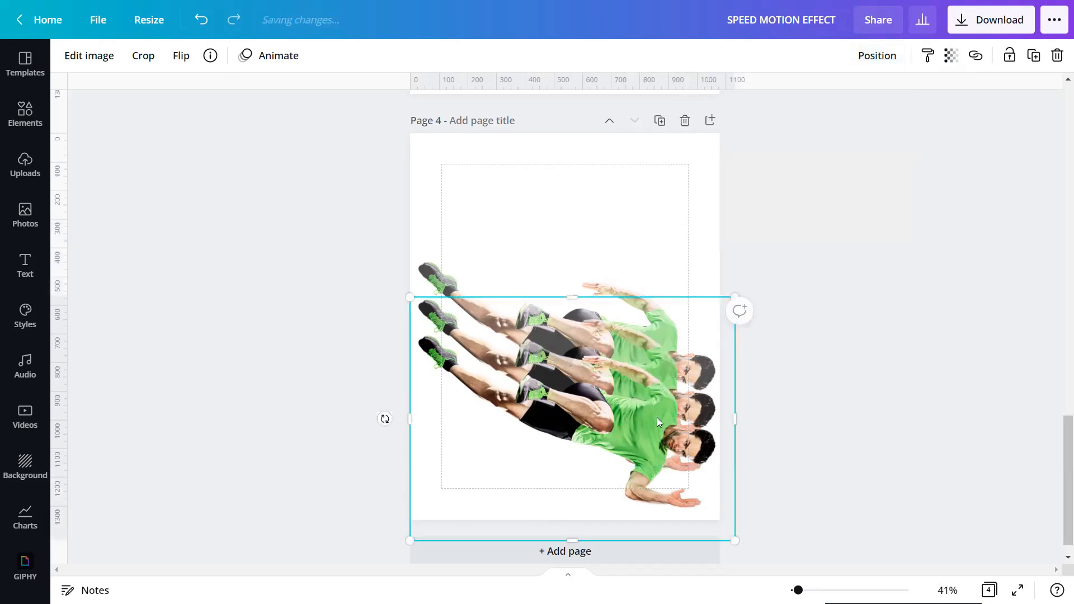
{"action": "left_click", "coordinate": [1032, 56]}
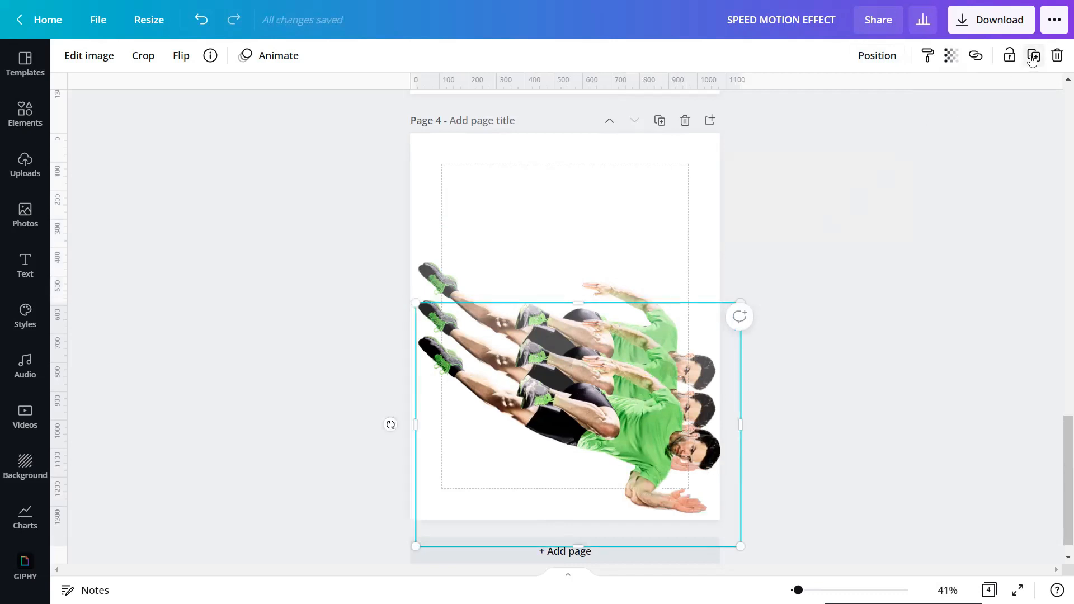
{"action": "left_click_drag", "start_coordinate": [667, 432], "coordinate": [658, 313]}
Set the fourth runner copy's transparency to 55 and send it to the back
{"action": "left_click", "coordinate": [952, 56]}
{"action": "left_click", "coordinate": [941, 99]}
{"action": "type", "text": "55"}
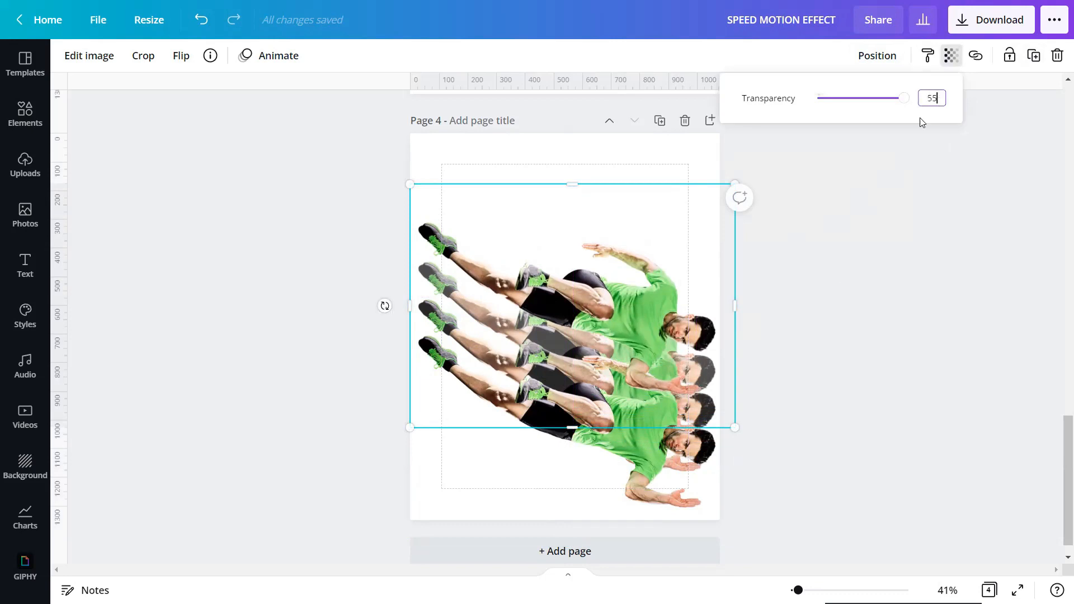
{"action": "left_click", "coordinate": [862, 136]}
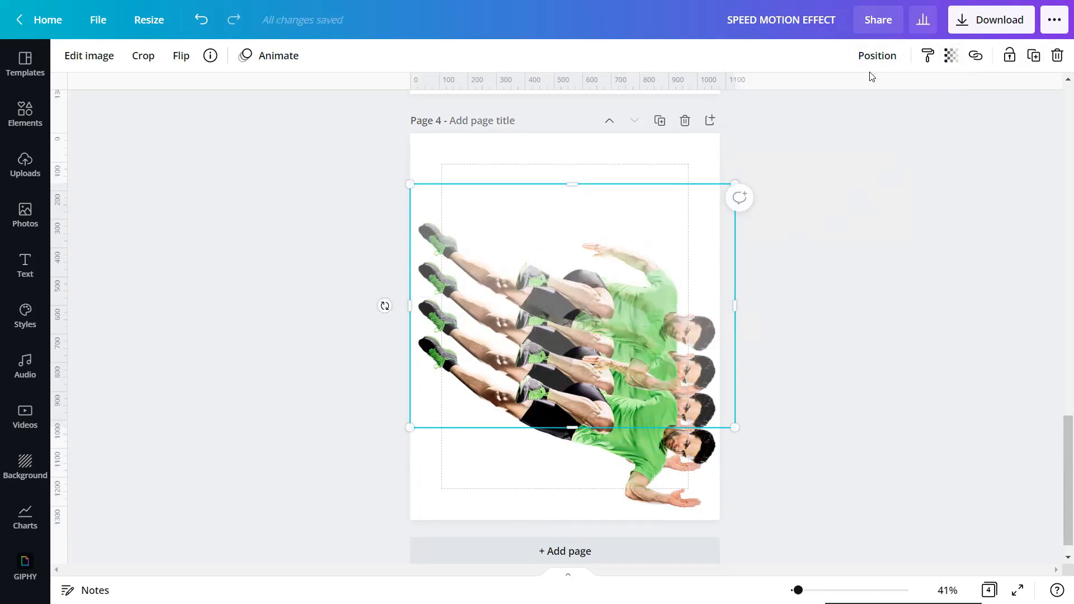
{"action": "left_click", "coordinate": [873, 63]}
{"action": "left_click", "coordinate": [827, 126]}
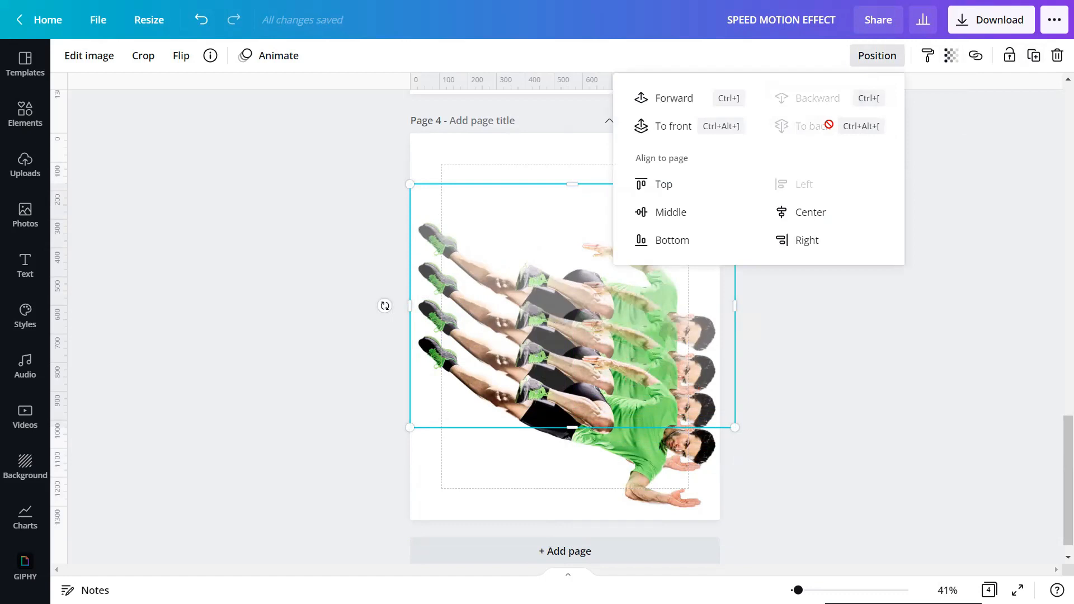
{"action": "left_click", "coordinate": [800, 310]}
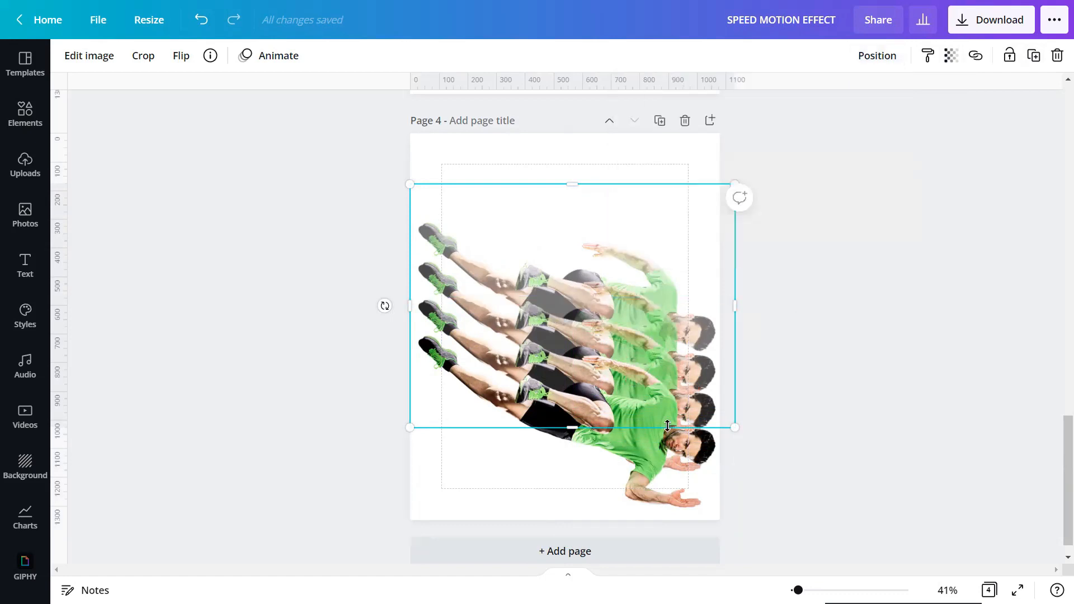
Duplicate the front runner and place the fifth copy slightly above the fourth, aligned to the left edge
{"action": "left_click", "coordinate": [652, 446]}
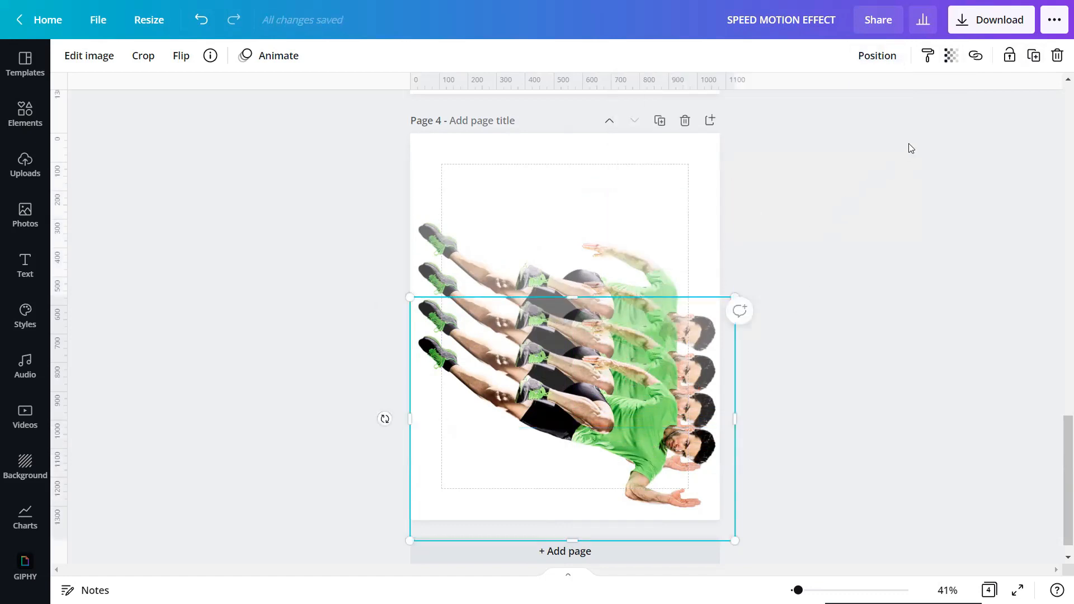
{"action": "left_click", "coordinate": [1034, 55]}
{"action": "left_click_drag", "start_coordinate": [631, 398], "coordinate": [610, 282]}
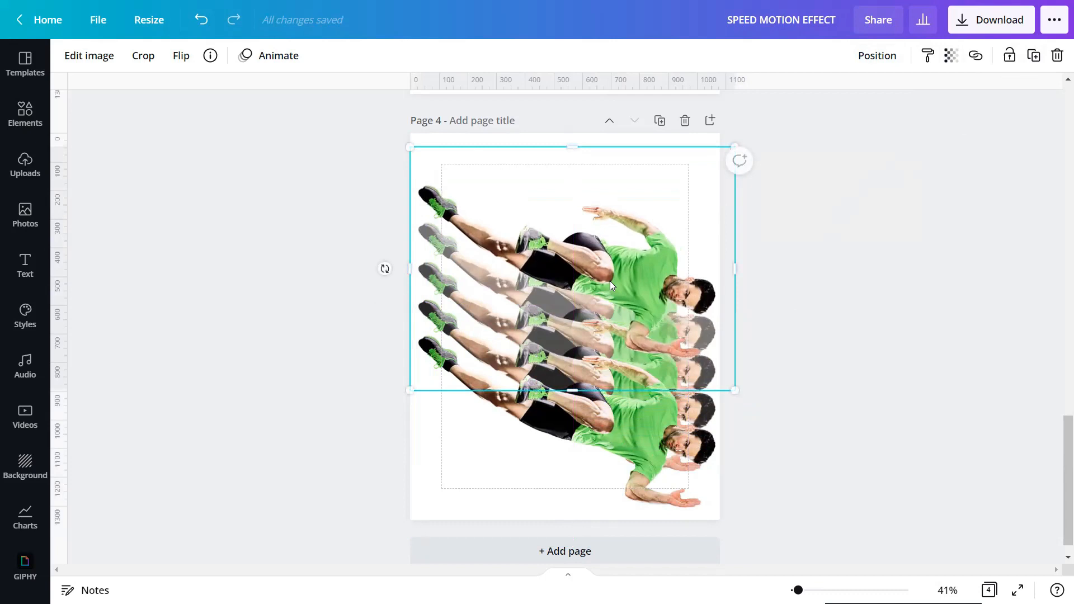
Set the fifth runner copy's transparency to 40 and send it to the back
{"action": "left_click", "coordinate": [951, 56]}
{"action": "left_click", "coordinate": [944, 97]}
{"action": "type", "text": "40"}
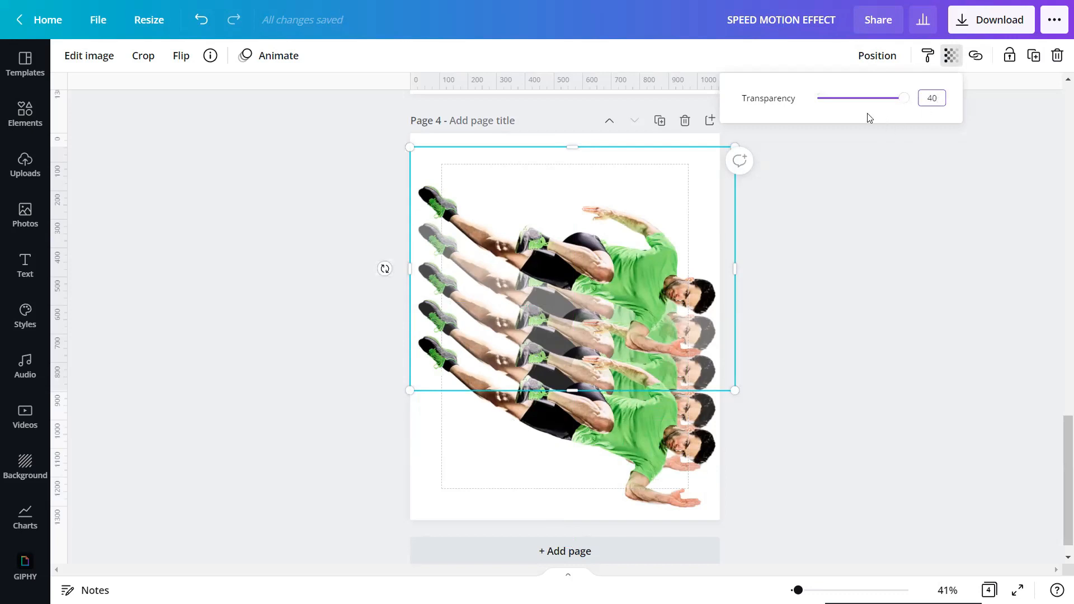
{"action": "key", "text": "Return"}
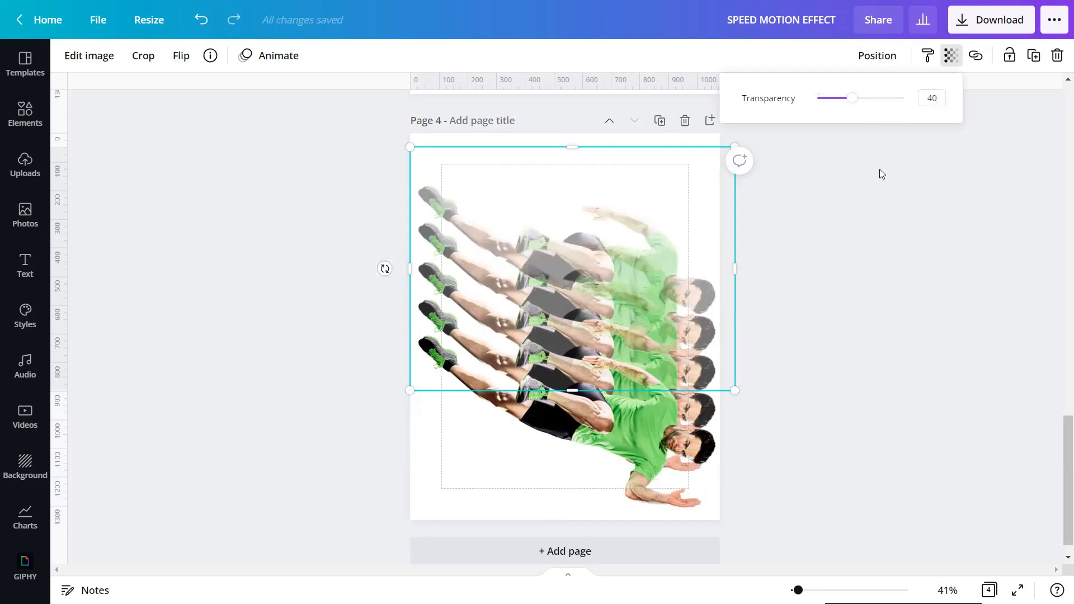
{"action": "left_click", "coordinate": [877, 57]}
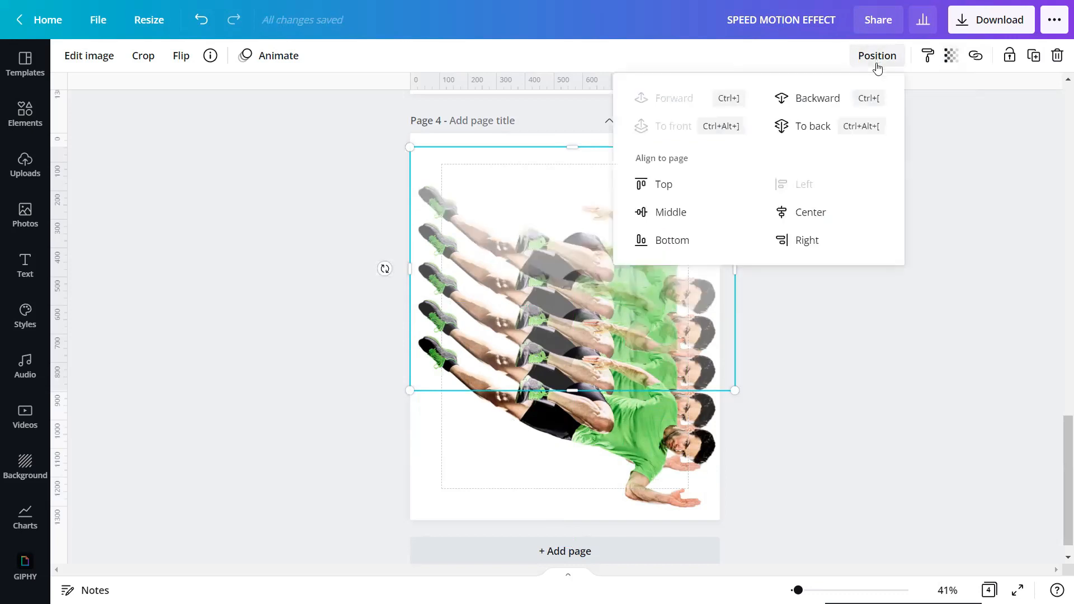
{"action": "left_click", "coordinate": [853, 131]}
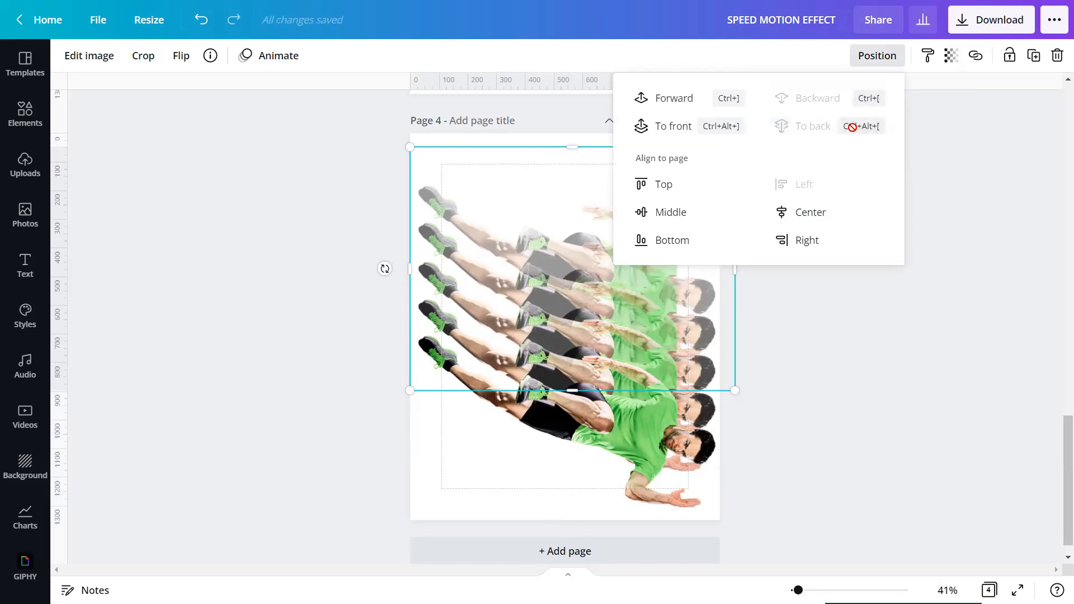
Duplicate the front runner and place the sixth copy above the fifth, left-aligned and extending past the page's upper edge
{"action": "left_click", "coordinate": [625, 453]}
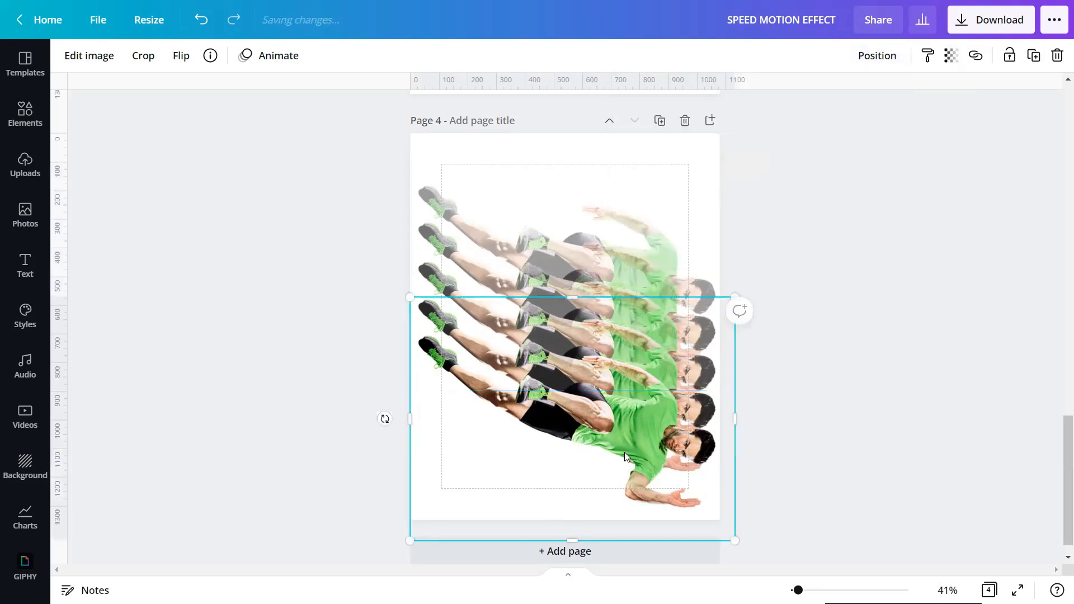
{"action": "left_click", "coordinate": [1033, 55]}
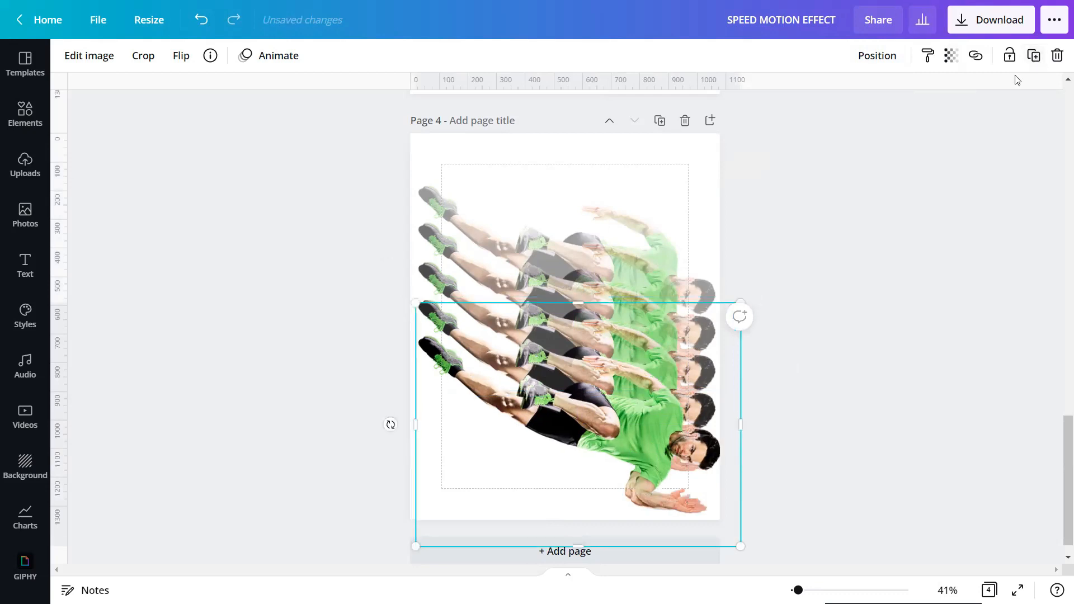
{"action": "left_click_drag", "start_coordinate": [637, 446], "coordinate": [632, 250]}
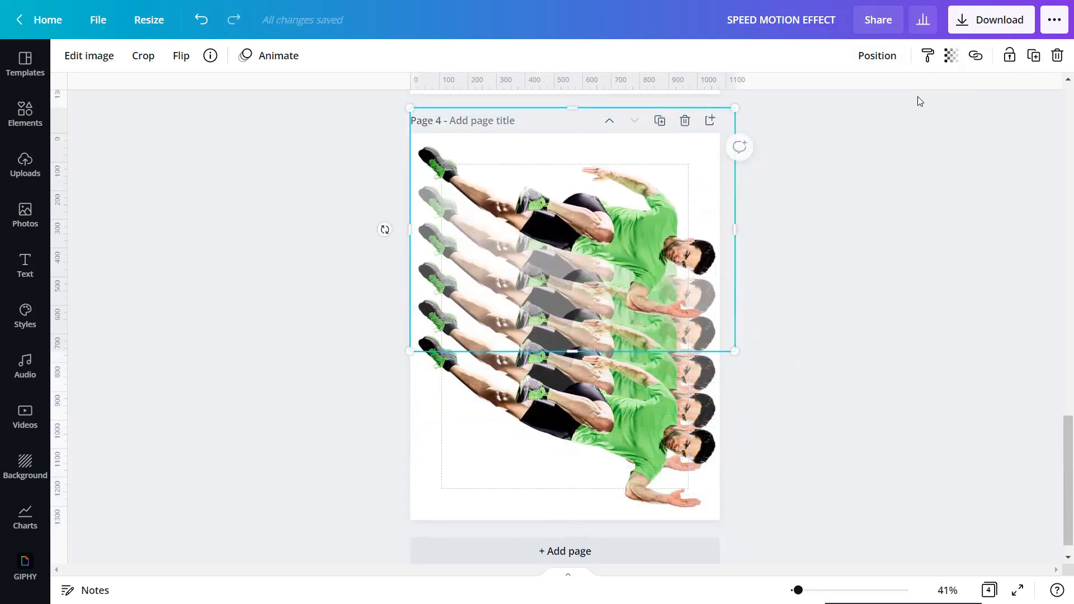
Set the sixth runner copy's transparency to 25 and send it to the back
{"action": "left_click", "coordinate": [951, 56]}
{"action": "left_click", "coordinate": [939, 98]}
{"action": "type", "text": "25"}
{"action": "key", "text": "Return"}
{"action": "left_click", "coordinate": [842, 243]}
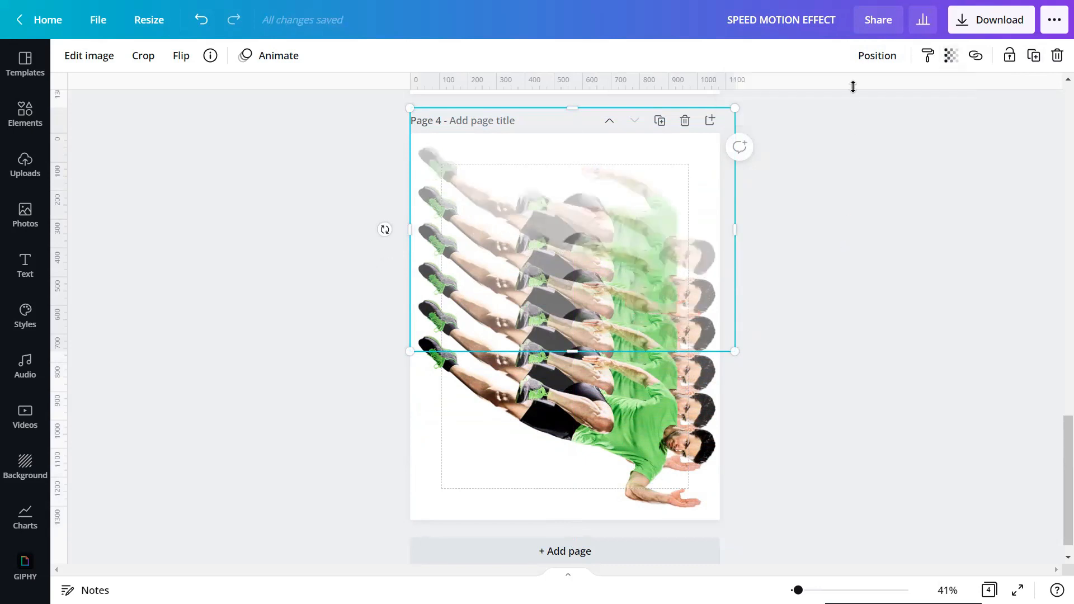
{"action": "left_click", "coordinate": [870, 58]}
{"action": "left_click", "coordinate": [856, 127]}
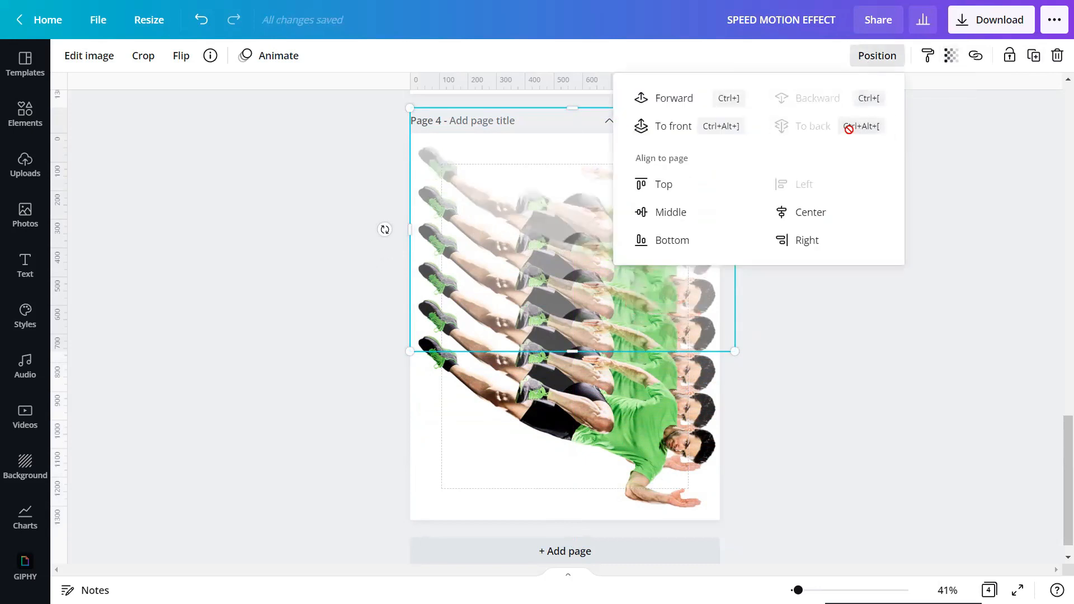
{"action": "left_click", "coordinate": [820, 414]}
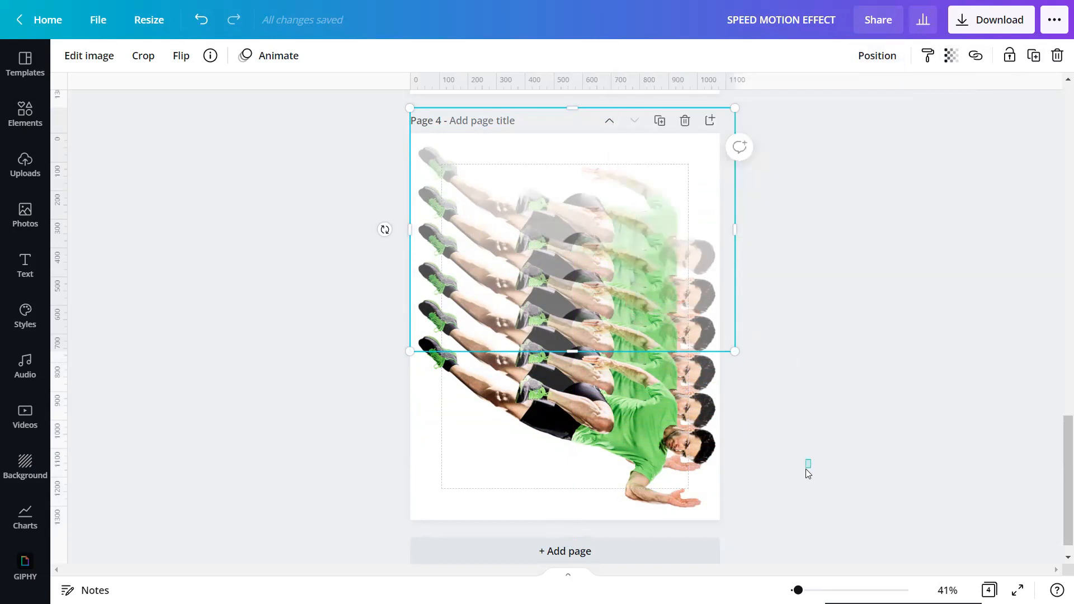
Select all six runner copies, even out their spacing with Tidy up, and group them
{"action": "left_click", "coordinate": [806, 469]}
{"action": "left_click_drag", "start_coordinate": [806, 468], "coordinate": [403, 131]}
{"action": "left_click", "coordinate": [882, 60]}
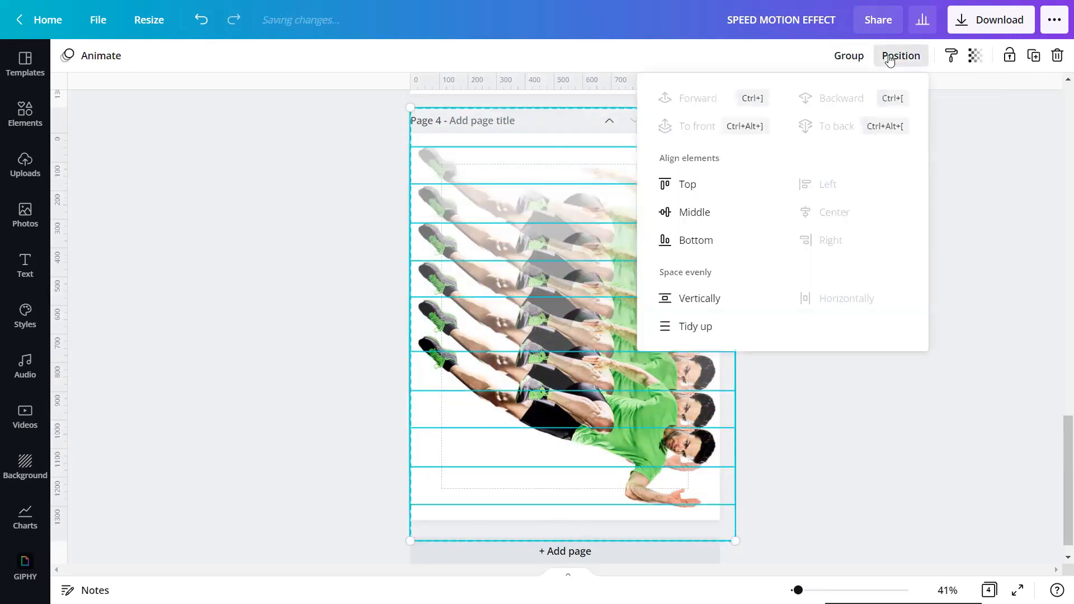
{"action": "left_click", "coordinate": [676, 320]}
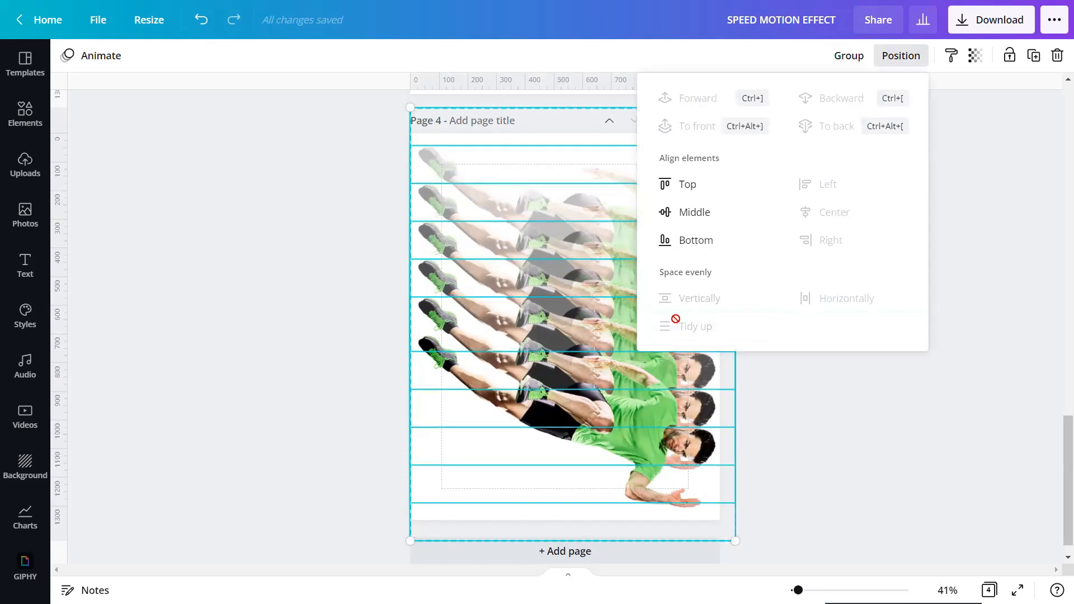
{"action": "left_click", "coordinate": [759, 475]}
{"action": "left_click", "coordinate": [849, 56]}
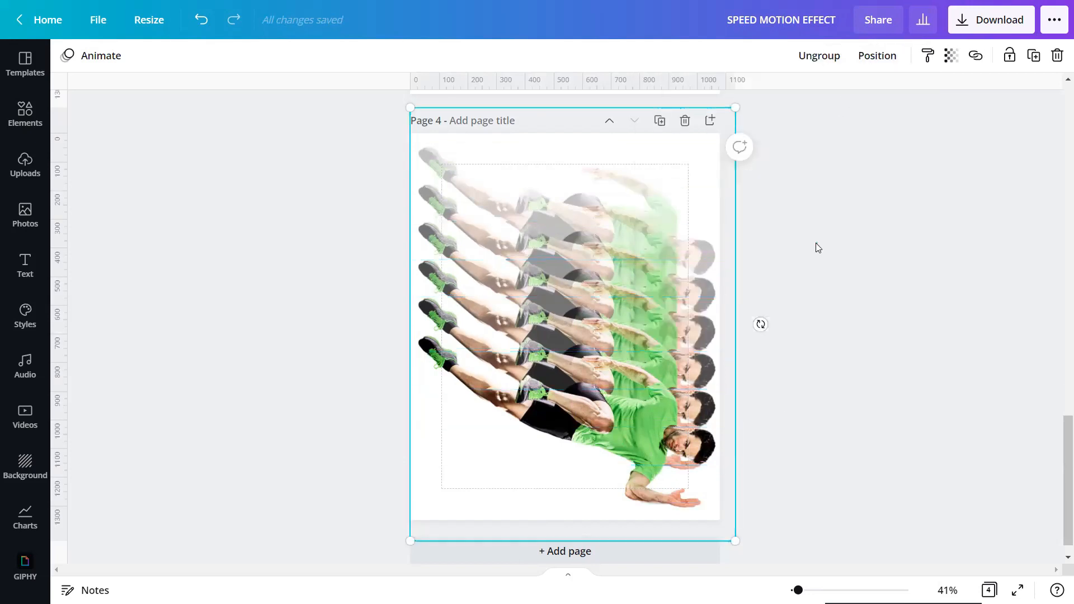
{"action": "left_click", "coordinate": [815, 245]}
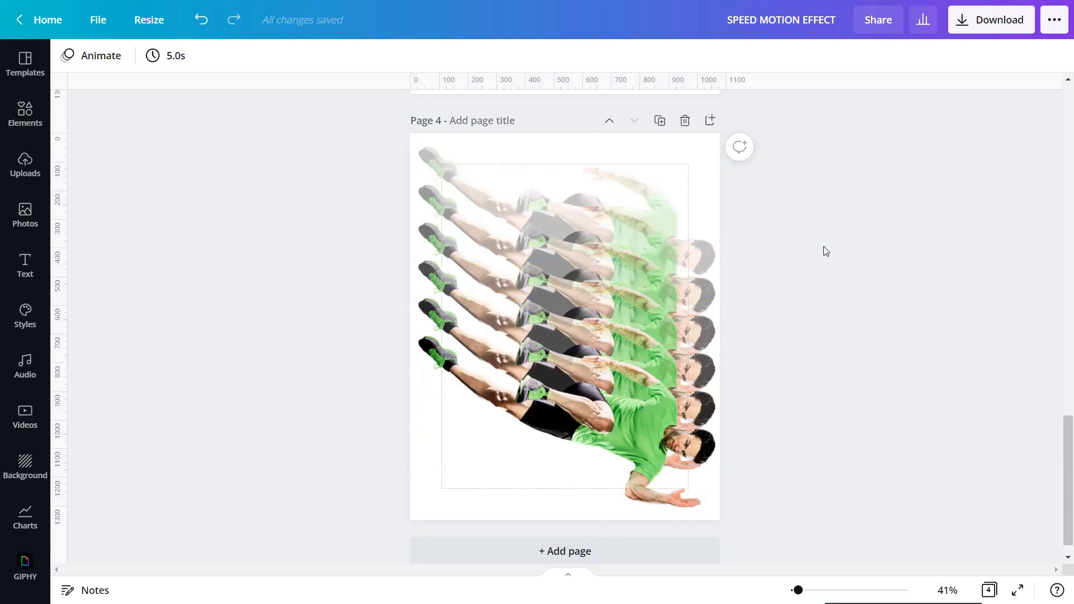
Configure the design download as a PNG at size 3 with a transparent background
{"action": "left_click", "coordinate": [993, 22]}
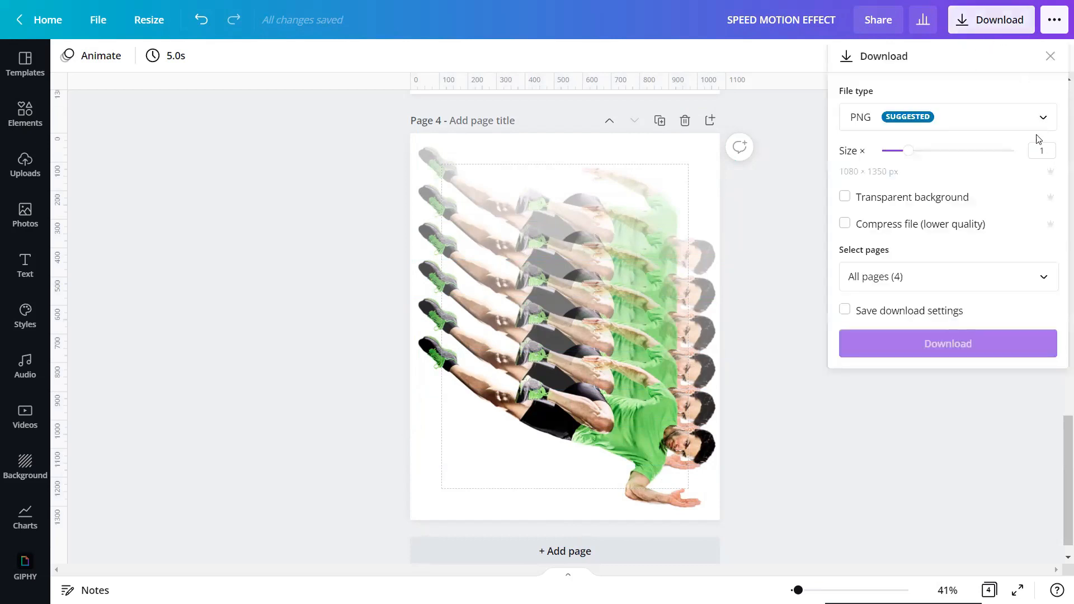
{"action": "left_click", "coordinate": [1045, 152]}
{"action": "type", "text": "3"}
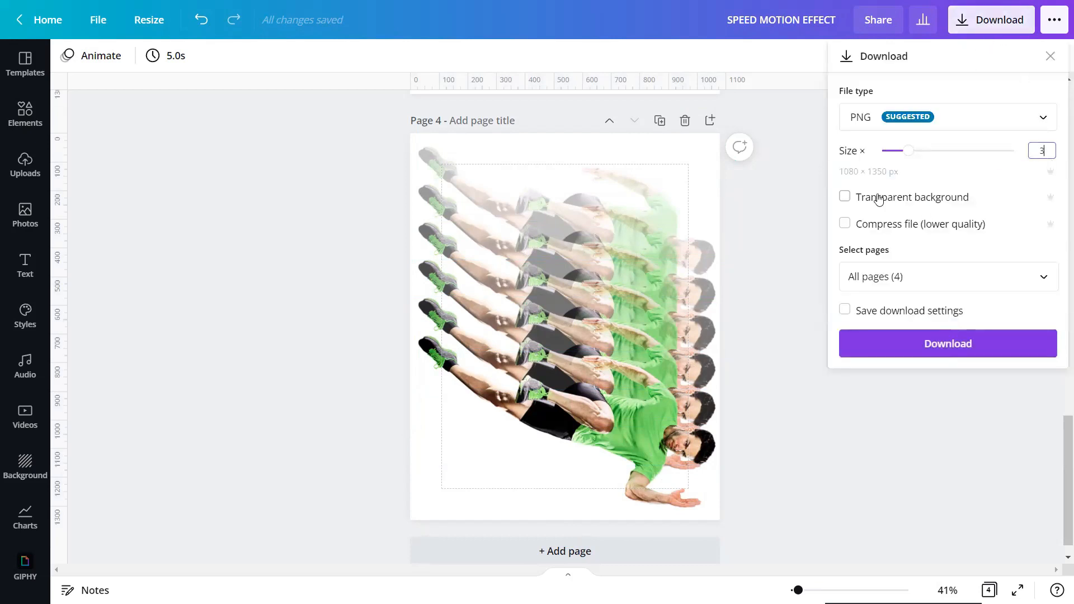
{"action": "left_click", "coordinate": [845, 197]}
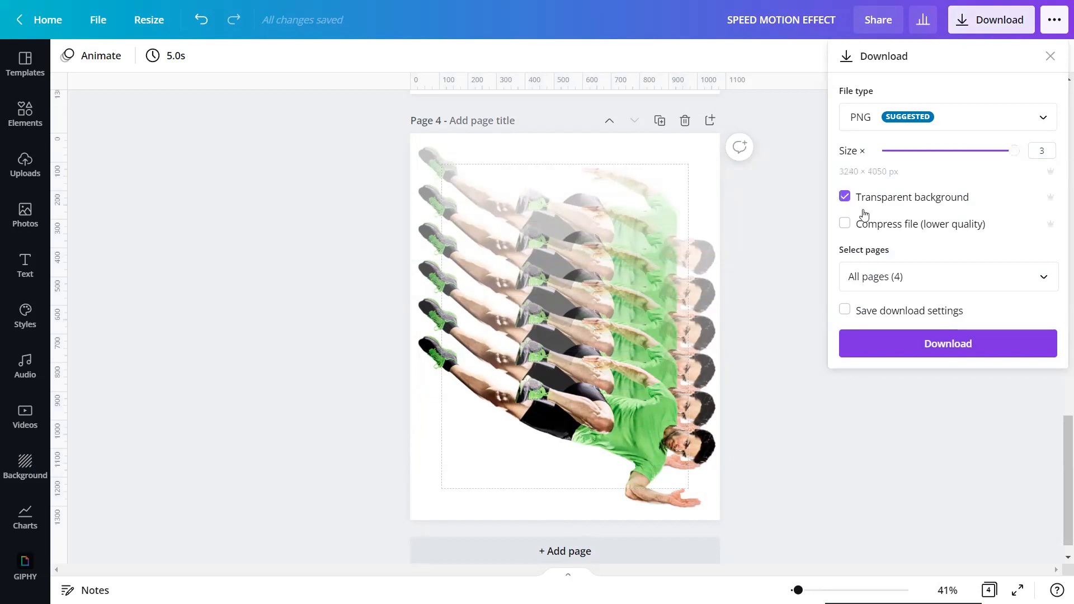
Limit the download to page 4 and download the PNG
{"action": "left_click", "coordinate": [1043, 279]}
{"action": "scroll", "coordinate": [929, 414], "scroll_direction": "down", "scroll_amount": 1}
{"action": "left_click", "coordinate": [899, 443]}
{"action": "left_click", "coordinate": [945, 495]}
{"action": "left_click", "coordinate": [933, 351]}
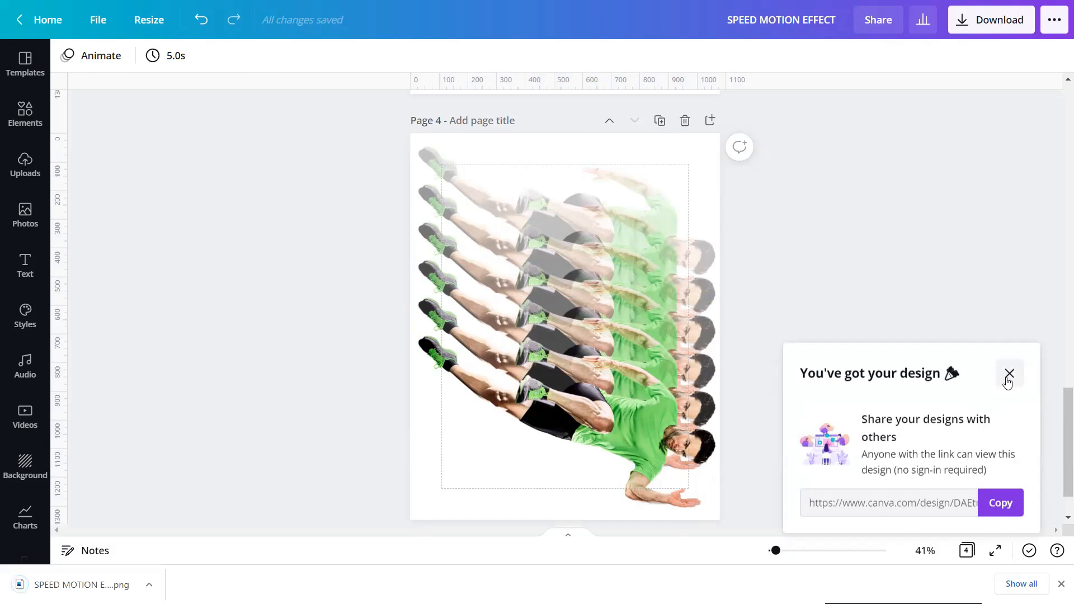
Dismiss the design-sharing pop-up and upload the downloaded SPEED MOTION EFFECT PNG into the design's uploads
{"action": "left_click", "coordinate": [1008, 377]}
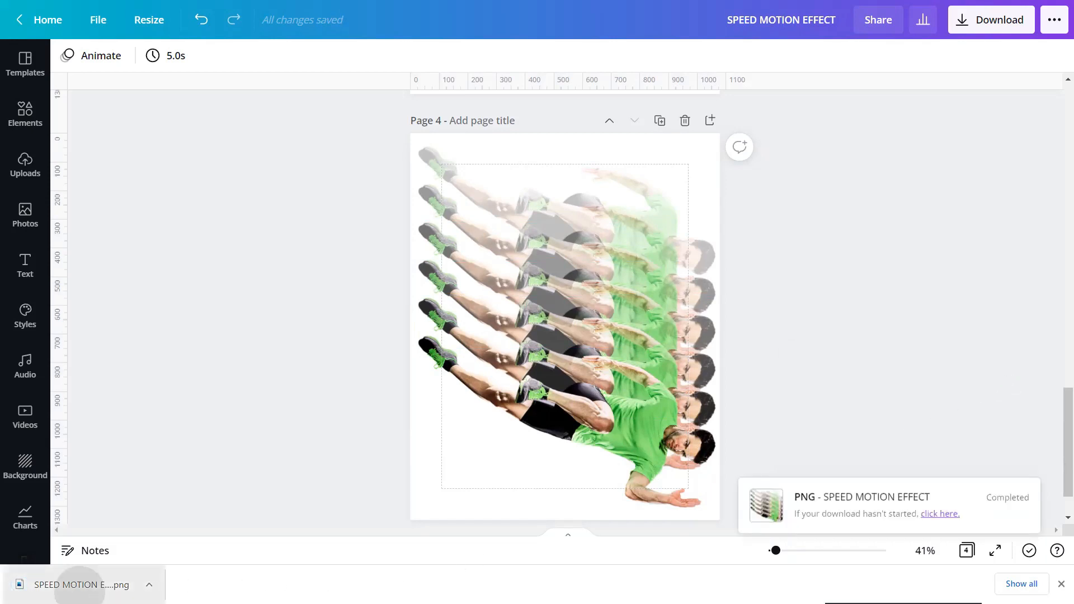
{"action": "left_click_drag", "start_coordinate": [84, 578], "coordinate": [91, 296]}
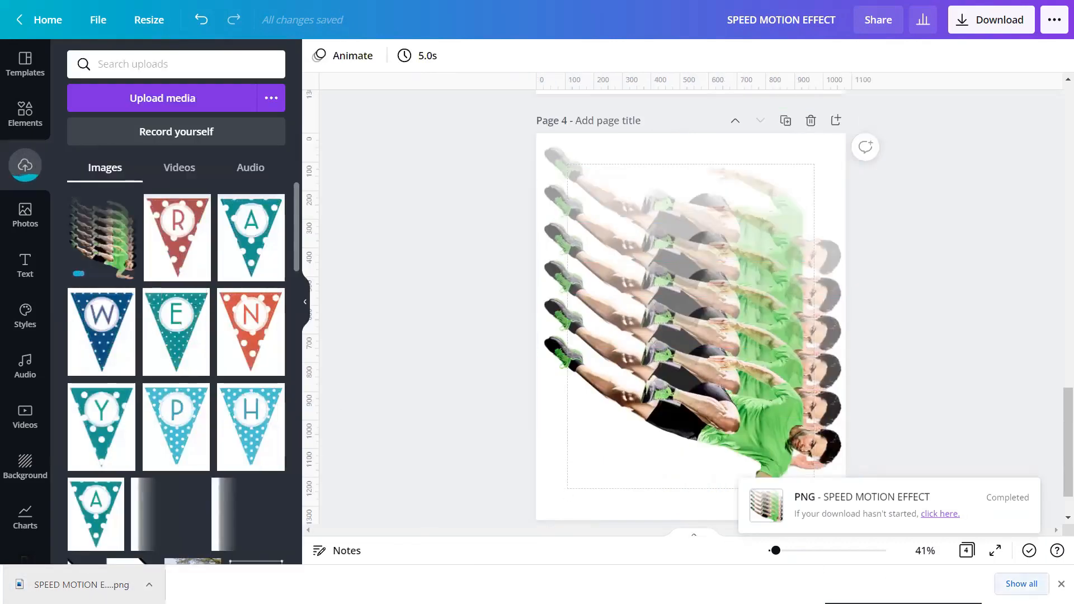
{"action": "left_click", "coordinate": [1061, 583]}
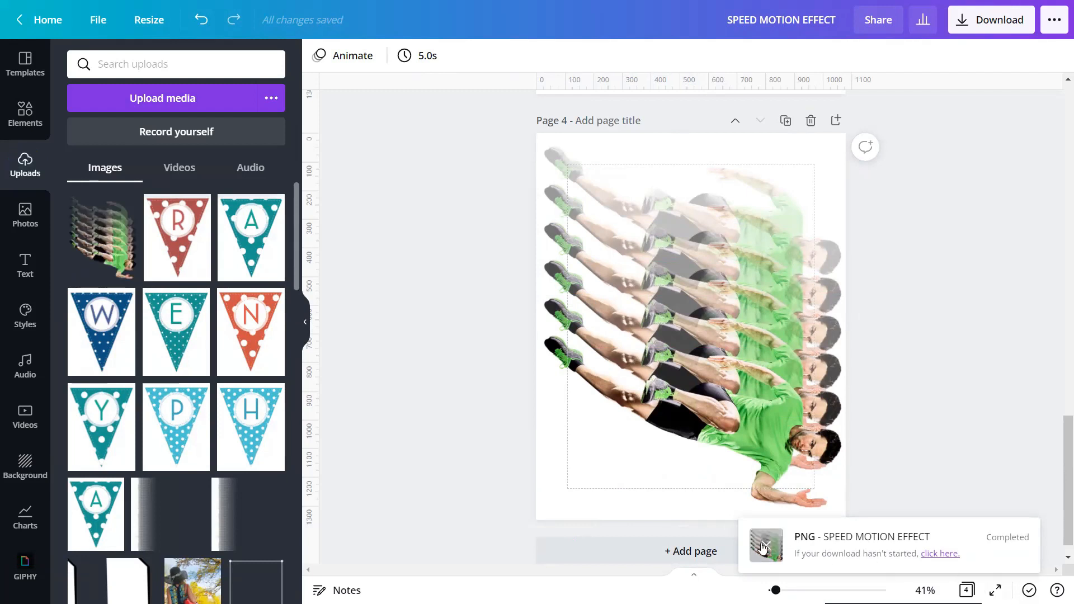
Replace page 4 with a new blank page and place the uploaded transparent speed motion PNG on it
{"action": "left_click", "coordinate": [745, 405]}
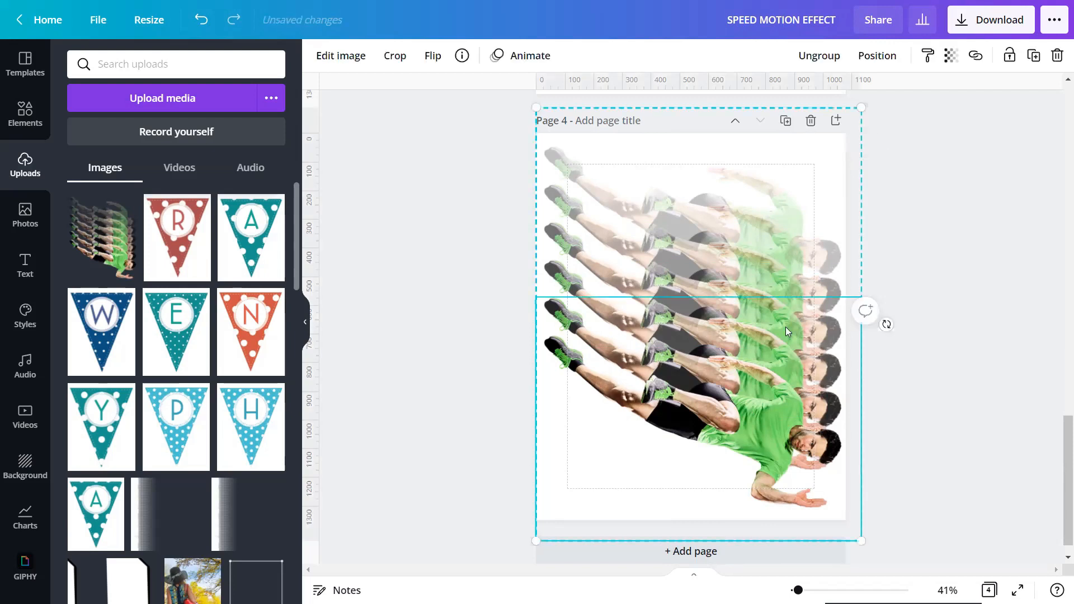
{"action": "left_click", "coordinate": [810, 121]}
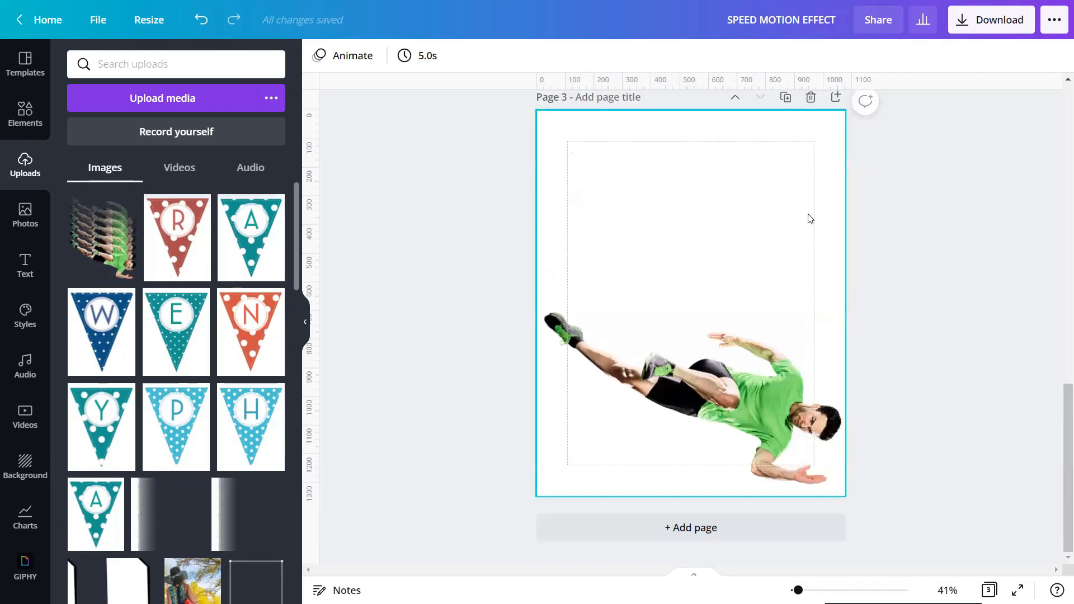
{"action": "left_click", "coordinate": [691, 534]}
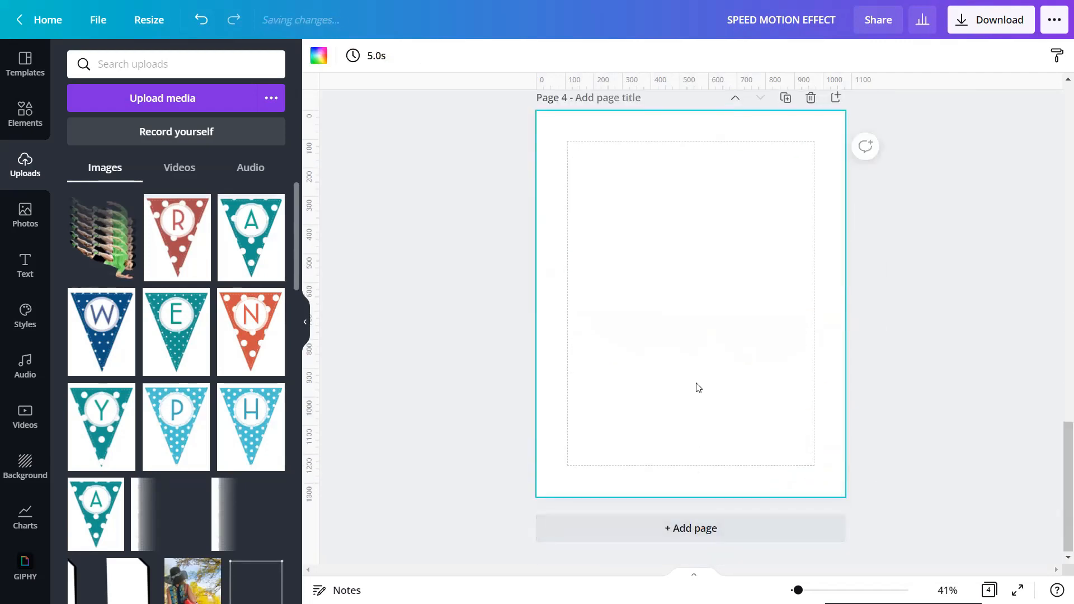
{"action": "left_click", "coordinate": [106, 240]}
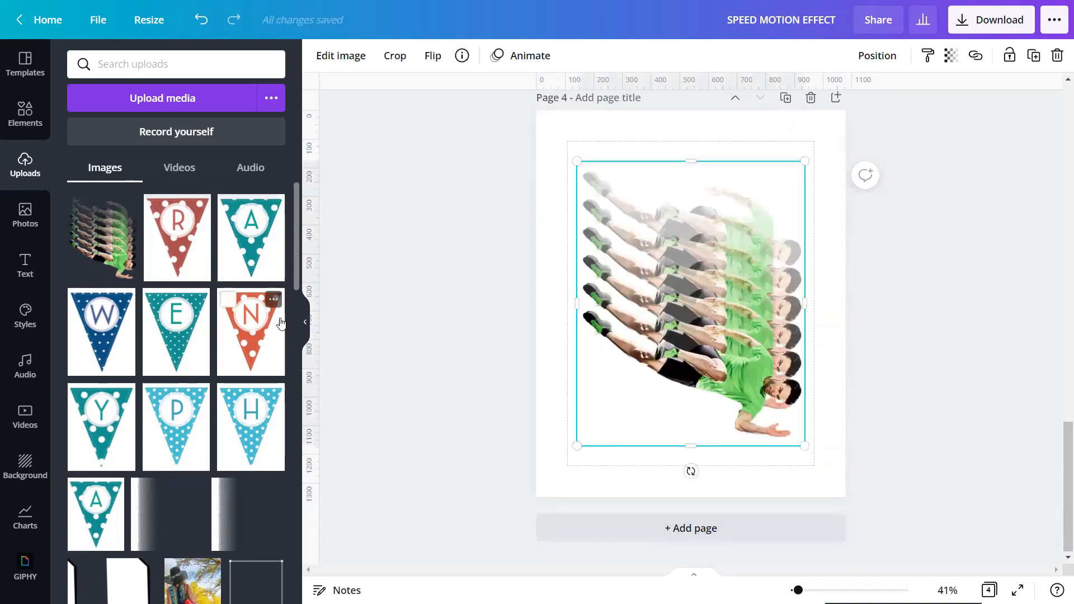
{"action": "left_click", "coordinate": [304, 326]}
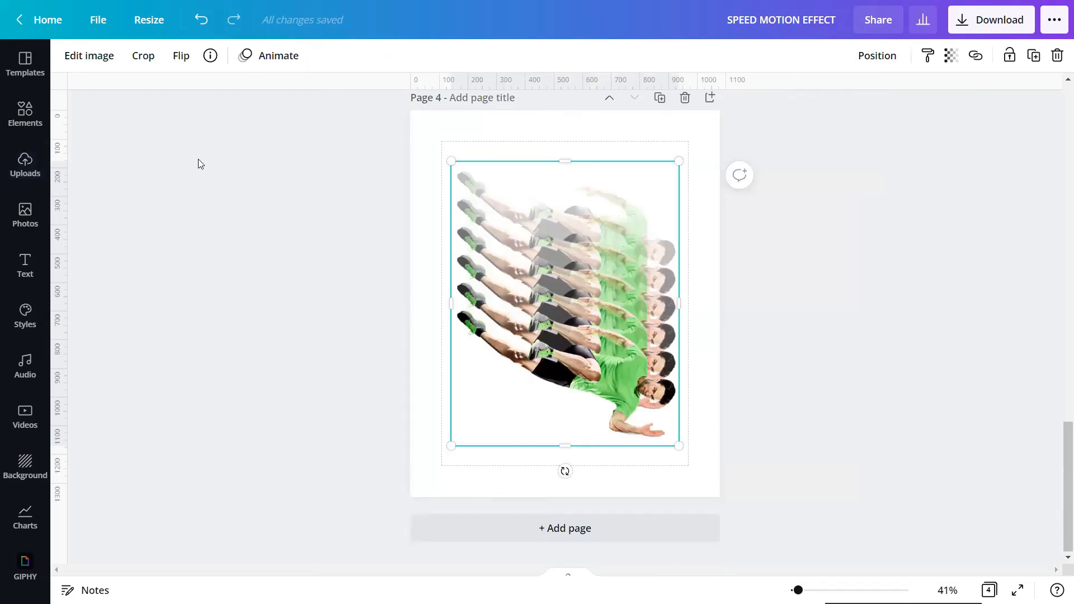
Apply the Spin effect from the Liquify image effects to the runner image on page 4
{"action": "left_click", "coordinate": [85, 58]}
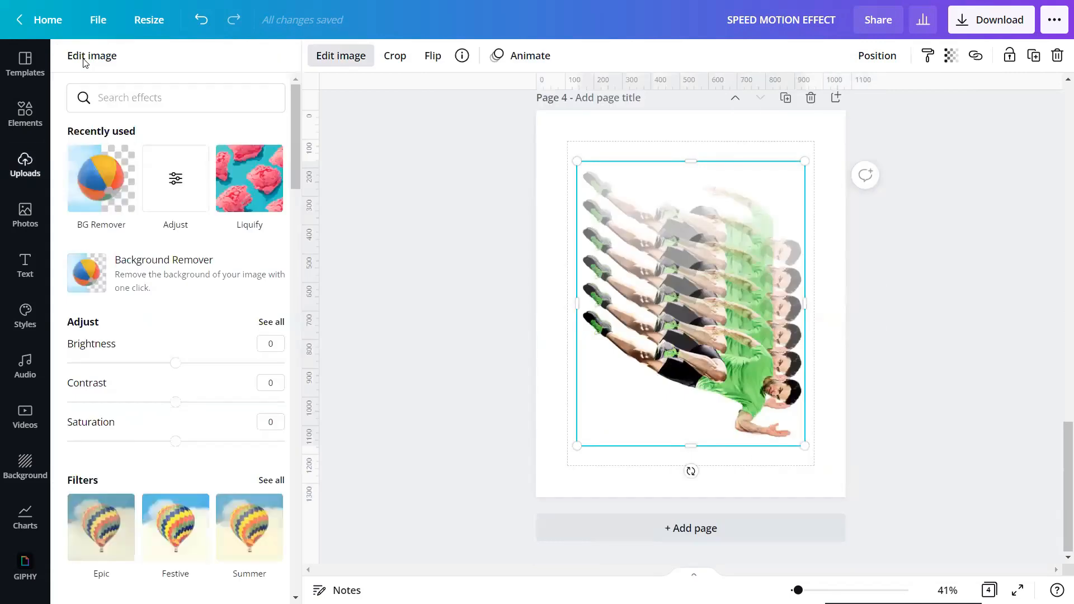
{"action": "scroll", "coordinate": [91, 175], "scroll_direction": "down", "scroll_amount": 10}
{"action": "scroll", "coordinate": [106, 207], "scroll_direction": "down", "scroll_amount": 10}
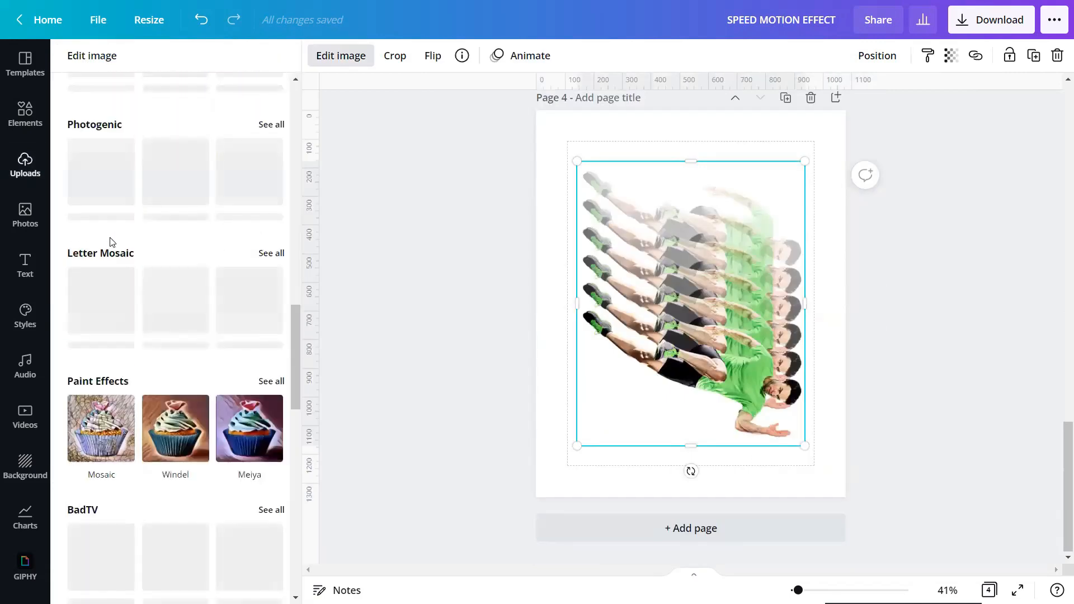
{"action": "scroll", "coordinate": [110, 242], "scroll_direction": "down", "scroll_amount": 9}
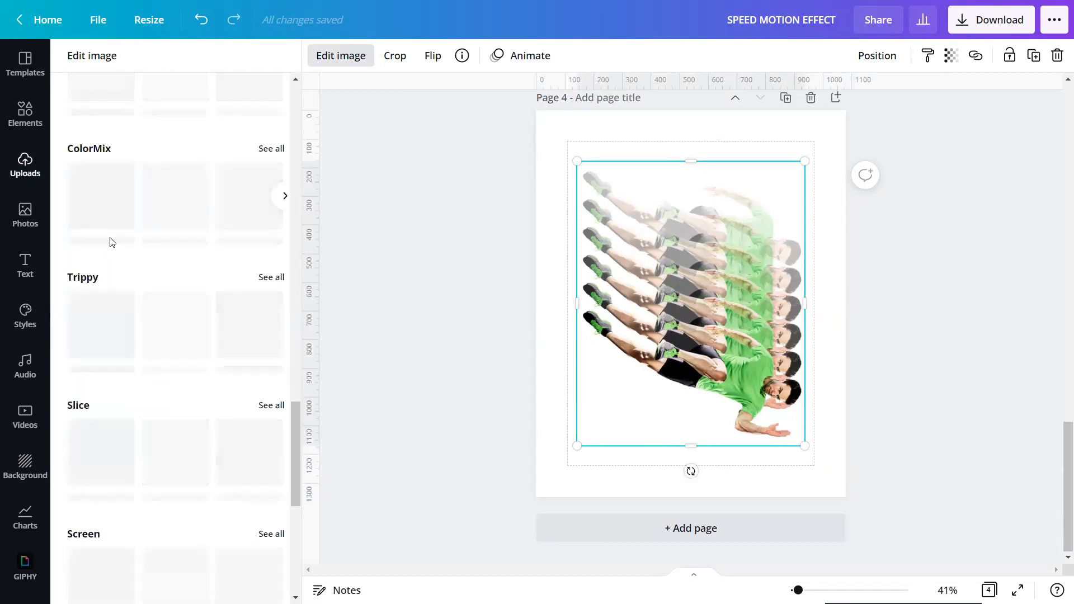
{"action": "scroll", "coordinate": [110, 242], "scroll_direction": "down", "scroll_amount": 8}
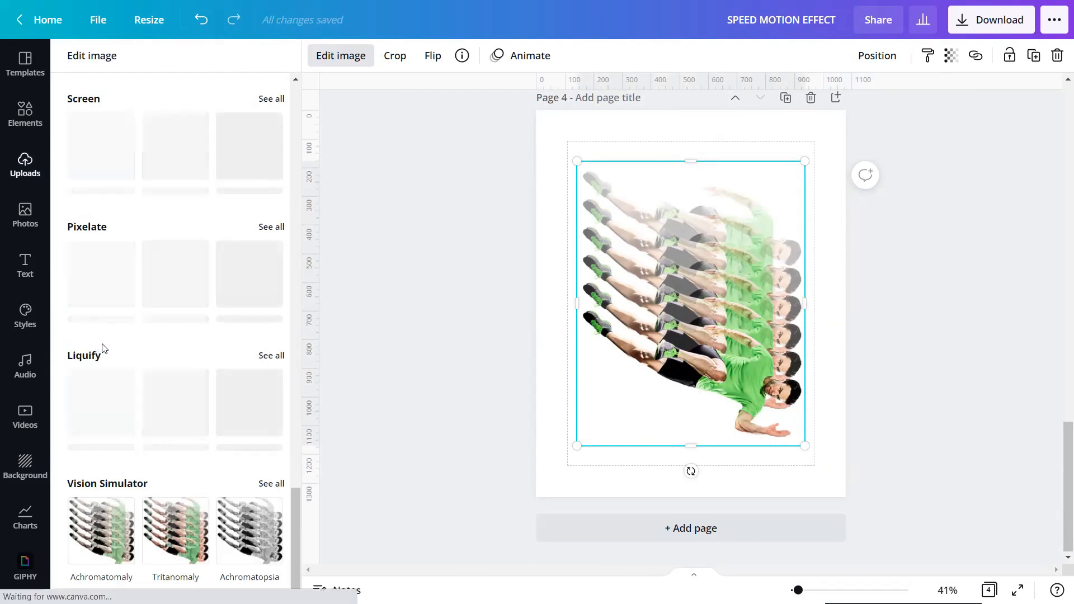
{"action": "left_click", "coordinate": [278, 362]}
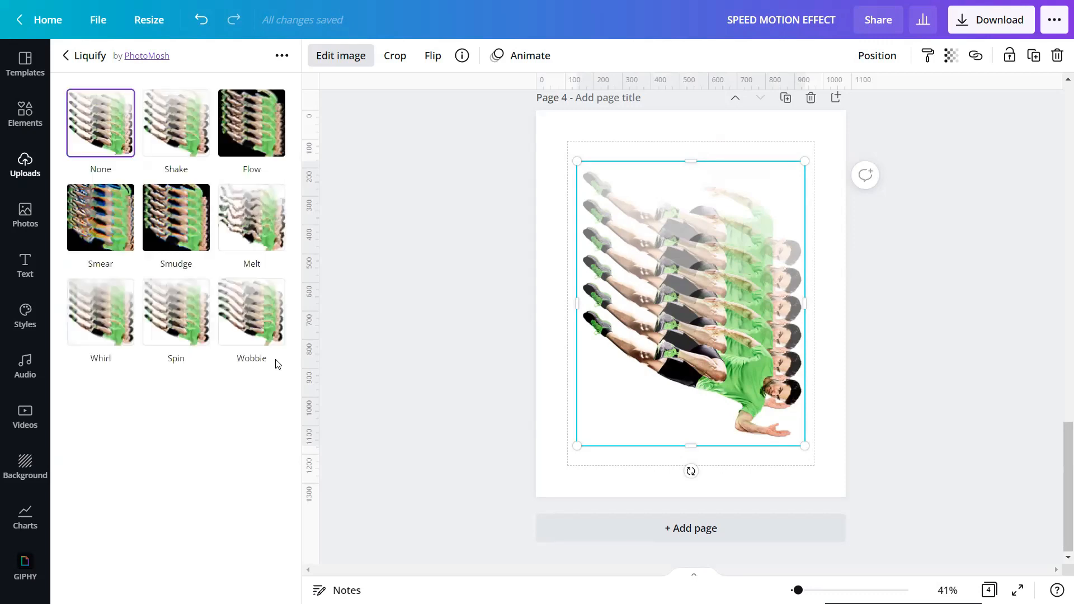
{"action": "left_click", "coordinate": [181, 321]}
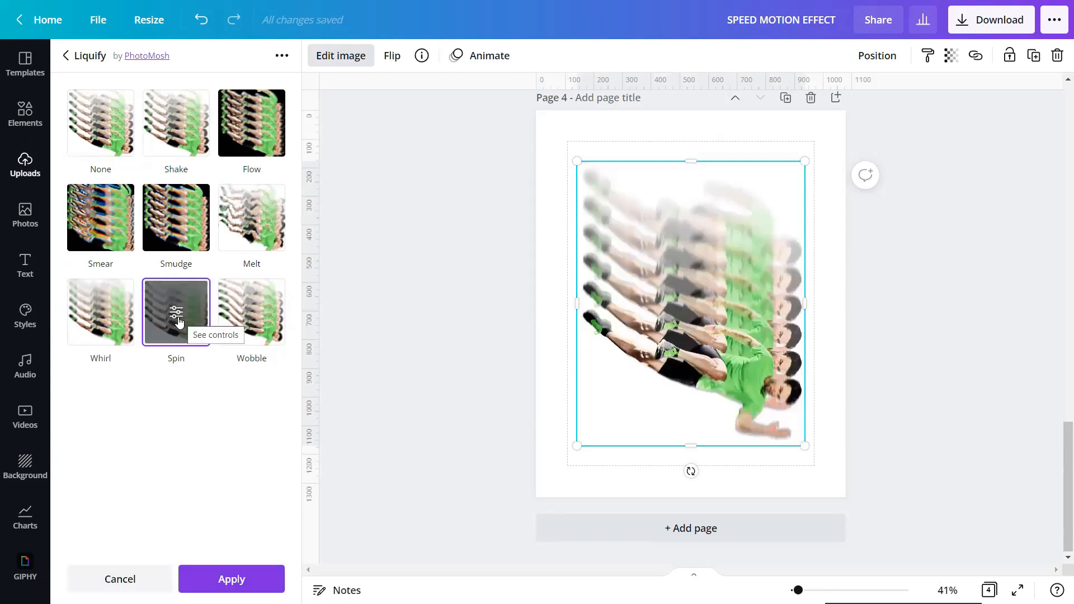
Set the Spin effect's tilt shift amount to 0.02 and position to 0.20, and apply it
{"action": "left_click", "coordinate": [178, 321]}
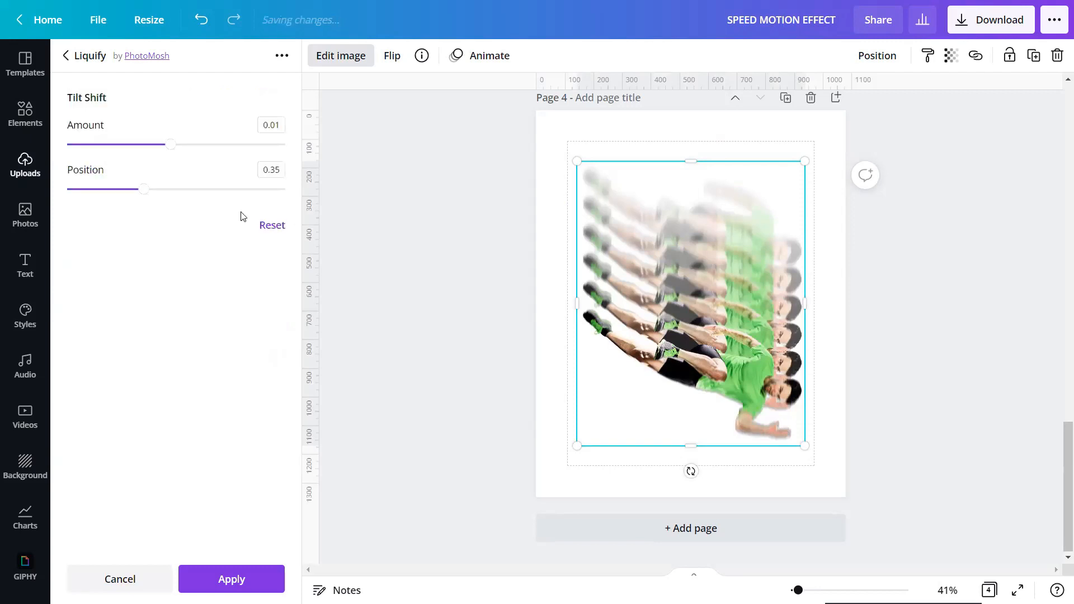
{"action": "left_click", "coordinate": [281, 123]}
{"action": "type", "text": "0.02"}
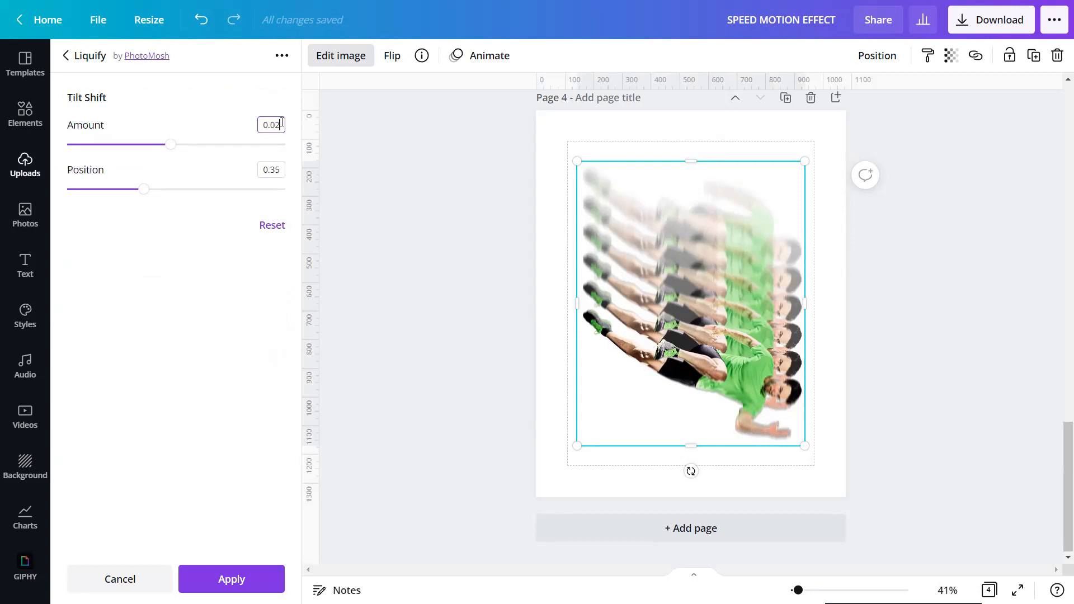
{"action": "left_click", "coordinate": [278, 171]}
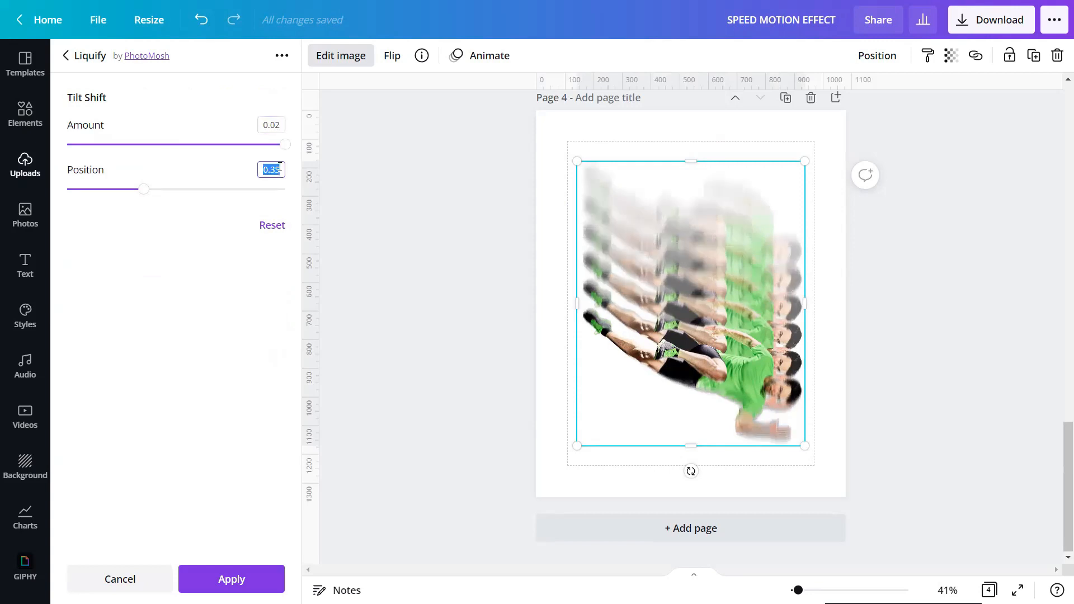
{"action": "type", "text": "0.20"}
{"action": "left_click", "coordinate": [230, 579]}
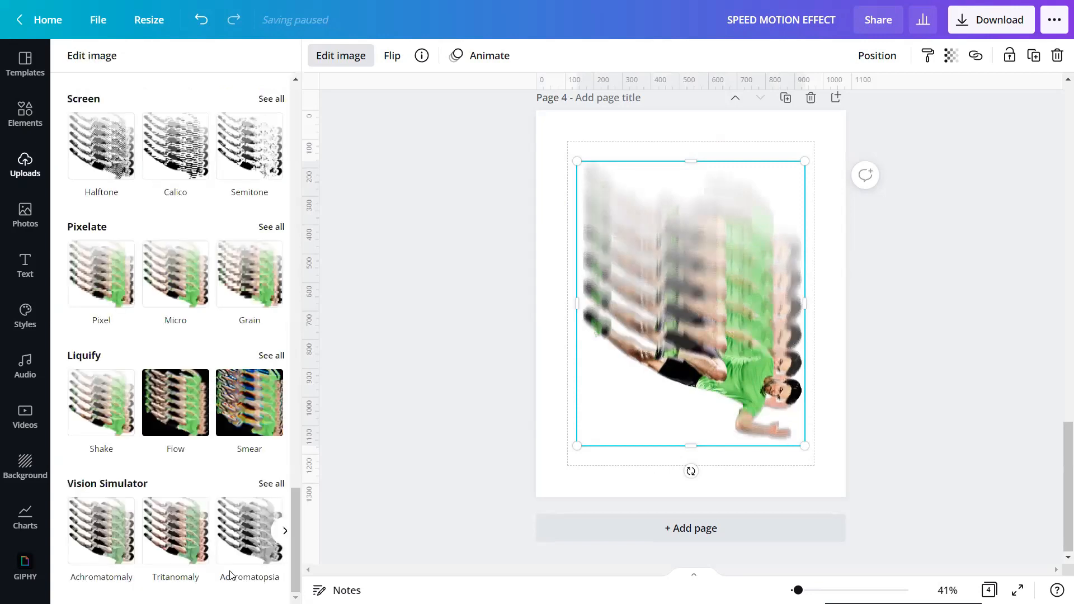
Rotate the blurred runner image a quarter turn counterclockwise so the runner stands upright
{"action": "left_click", "coordinate": [352, 363]}
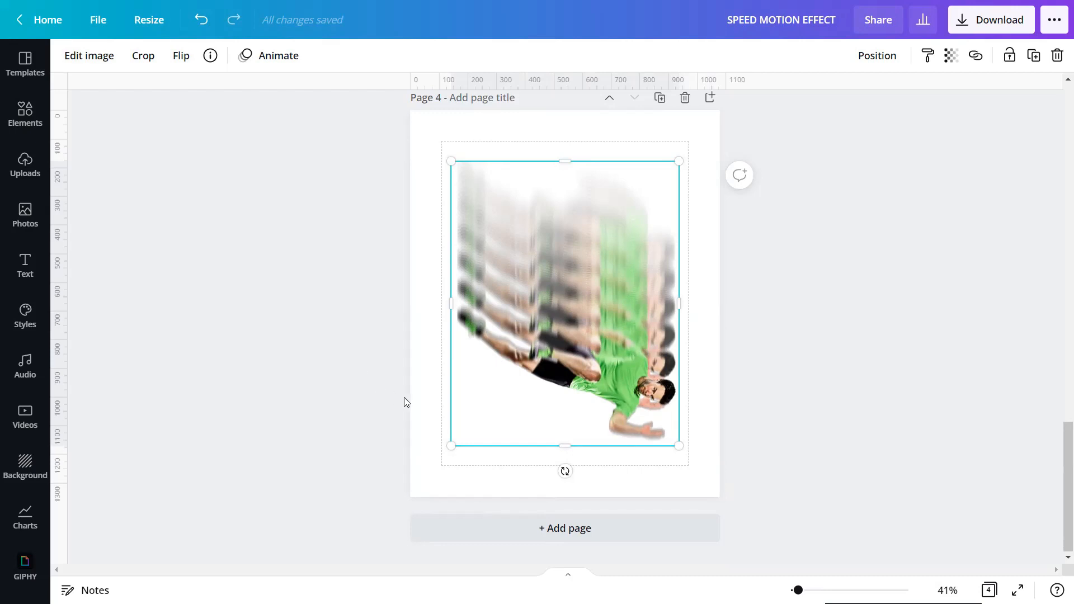
{"action": "left_click_drag", "start_coordinate": [562, 471], "coordinate": [666, 305]}
{"action": "left_click", "coordinate": [608, 457]}
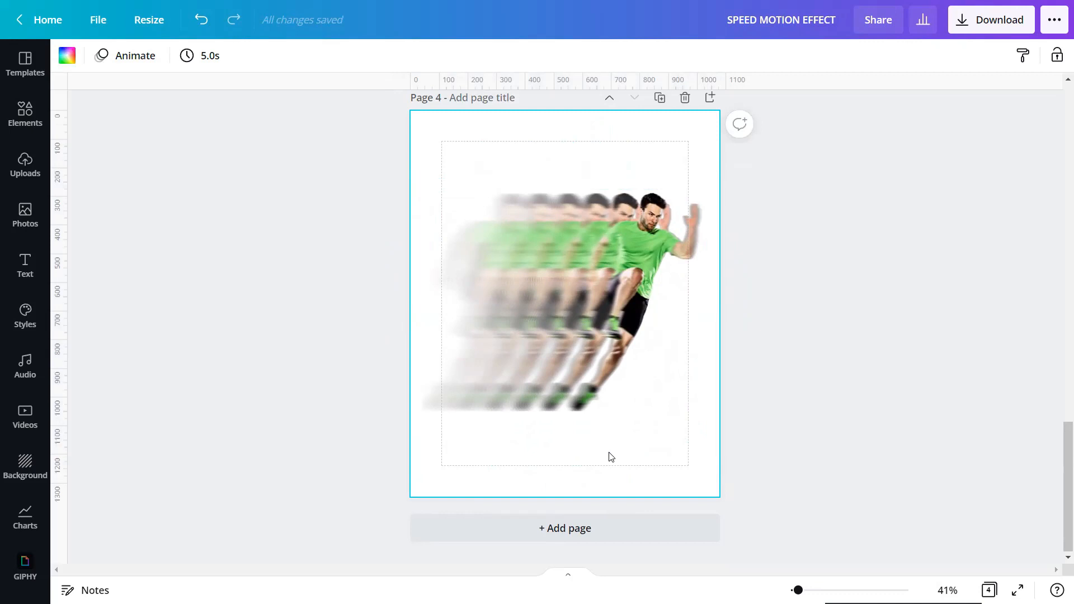
Copy the sharp single runner from page 2 and paste it onto page 4 with the blurred image
{"action": "scroll", "coordinate": [609, 457], "scroll_direction": "up", "scroll_amount": 10}
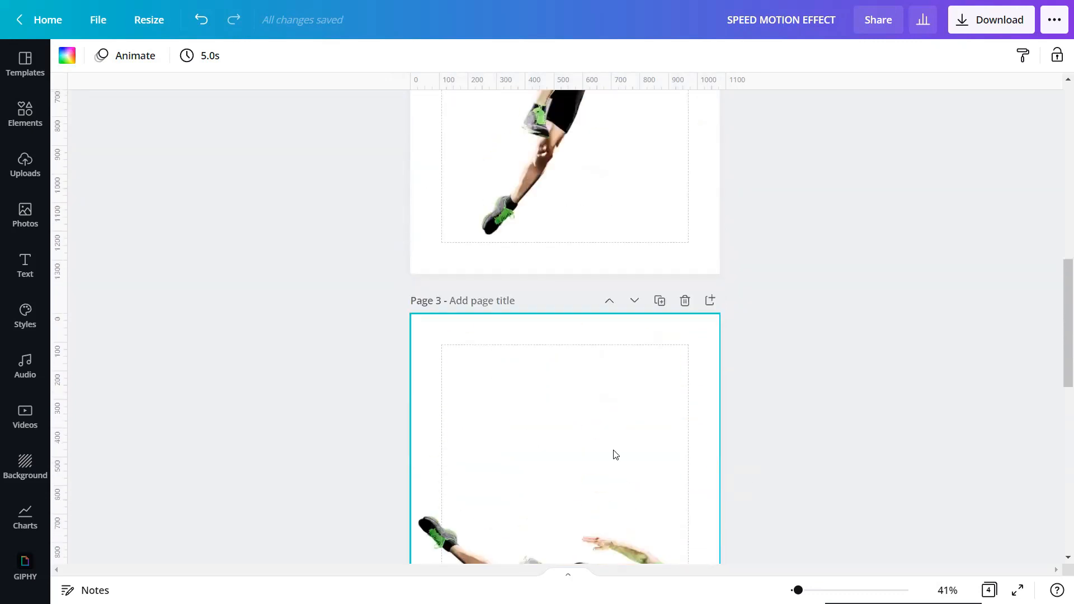
{"action": "scroll", "coordinate": [616, 455], "scroll_direction": "up", "scroll_amount": 5}
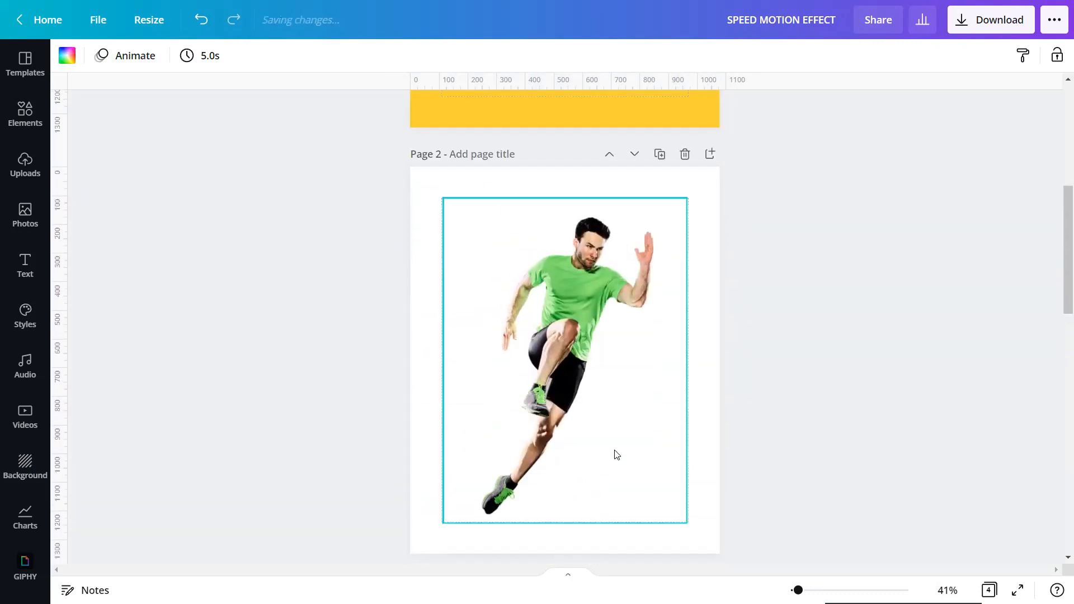
{"action": "left_click", "coordinate": [616, 455]}
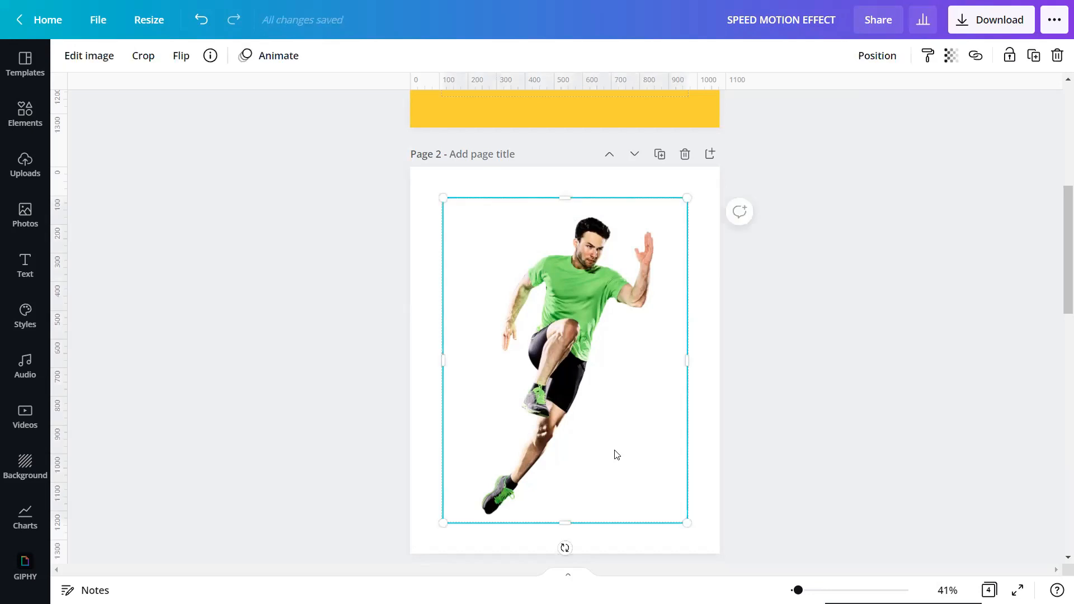
{"action": "right_click", "coordinate": [616, 455]}
{"action": "left_click", "coordinate": [676, 234]}
{"action": "scroll", "coordinate": [604, 354], "scroll_direction": "down", "scroll_amount": 15}
{"action": "left_click", "coordinate": [593, 388]}
{"action": "right_click", "coordinate": [593, 388]}
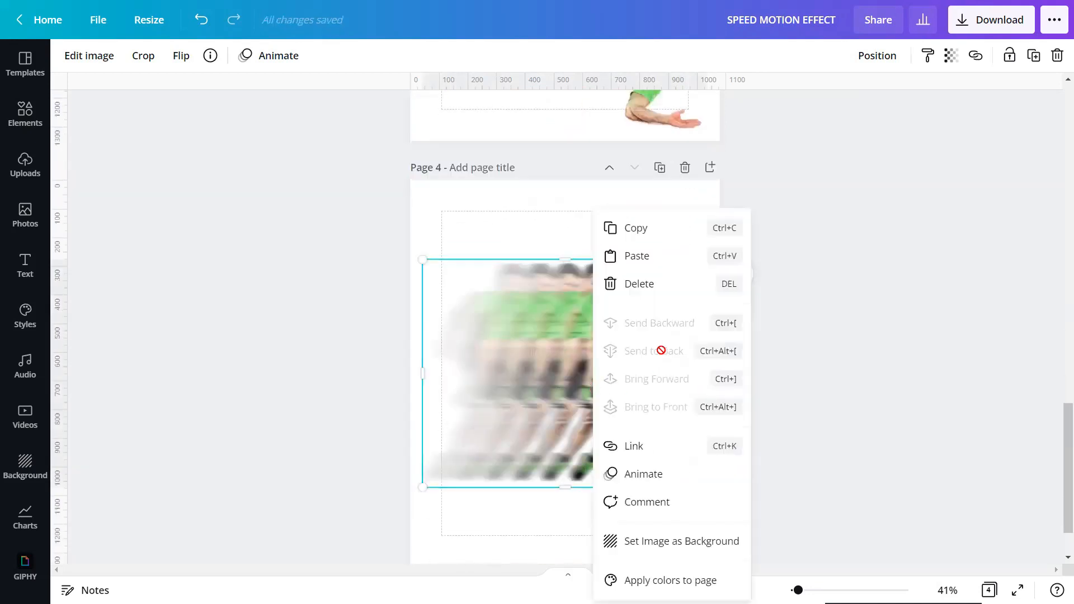
{"action": "left_click", "coordinate": [646, 261]}
Scale the pasted runner down to about 613 × 818 and place it over the foremost blurred runner
{"action": "left_click_drag", "start_coordinate": [687, 211], "coordinate": [638, 328]}
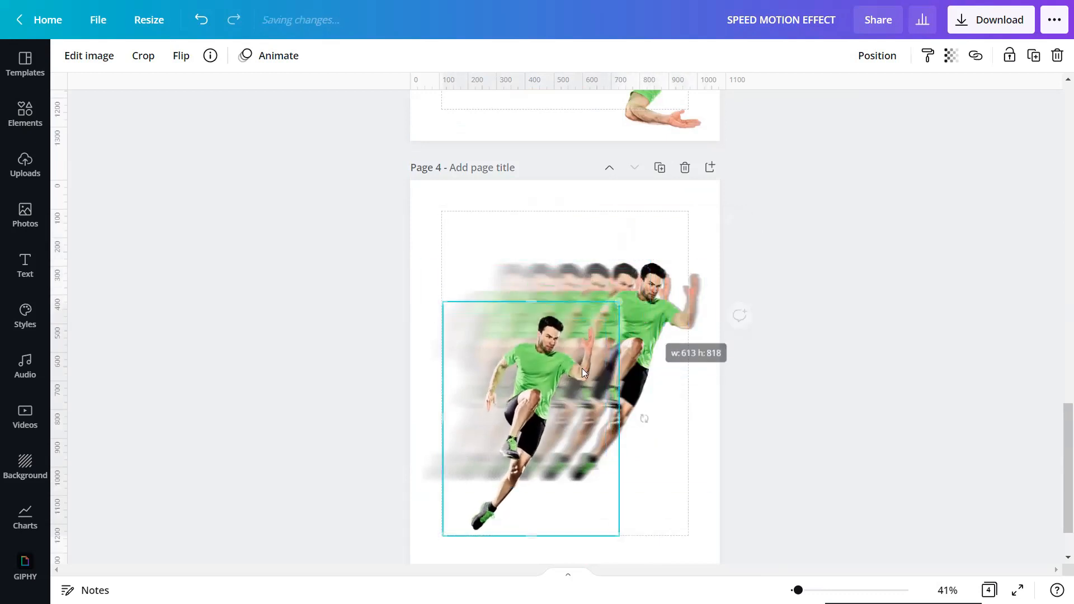
{"action": "left_click_drag", "start_coordinate": [553, 373], "coordinate": [654, 325]}
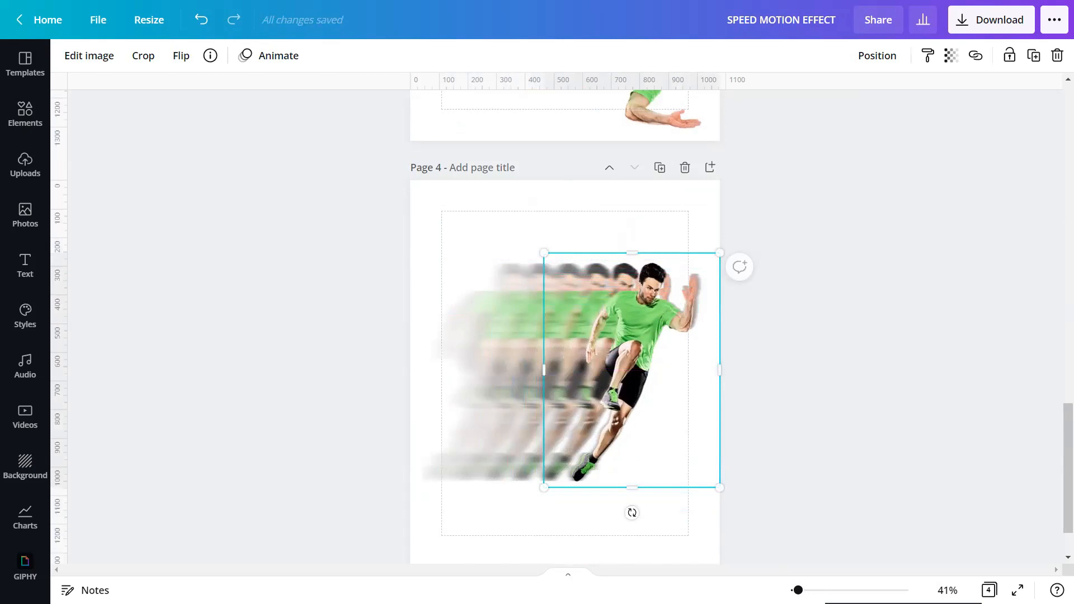
{"action": "scroll", "coordinate": [784, 345], "scroll_direction": "up", "scroll_amount": 5}
{"action": "mouse_move", "coordinate": [784, 345]}
{"action": "left_mouse_down"}
{"action": "mouse_move", "coordinate": [792, 352]}
{"action": "mouse_move", "coordinate": [789, 330]}
{"action": "left_mouse_up"}
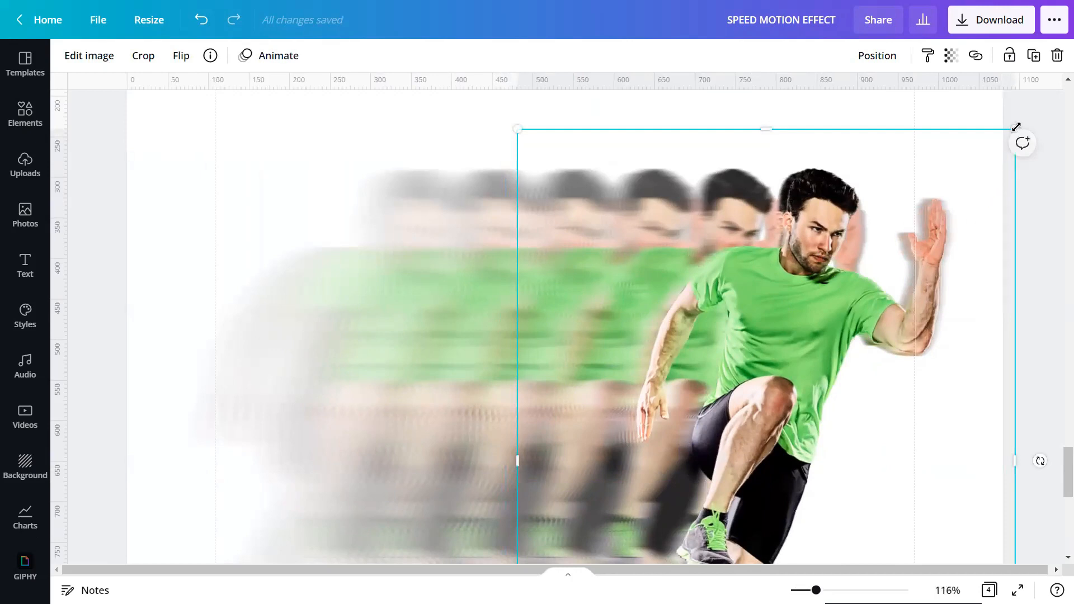
Enlarge the sharp runner slightly and shift it up and left to match the blurred figure's head and foot
{"action": "left_click_drag", "start_coordinate": [1015, 126], "coordinate": [1019, 120]}
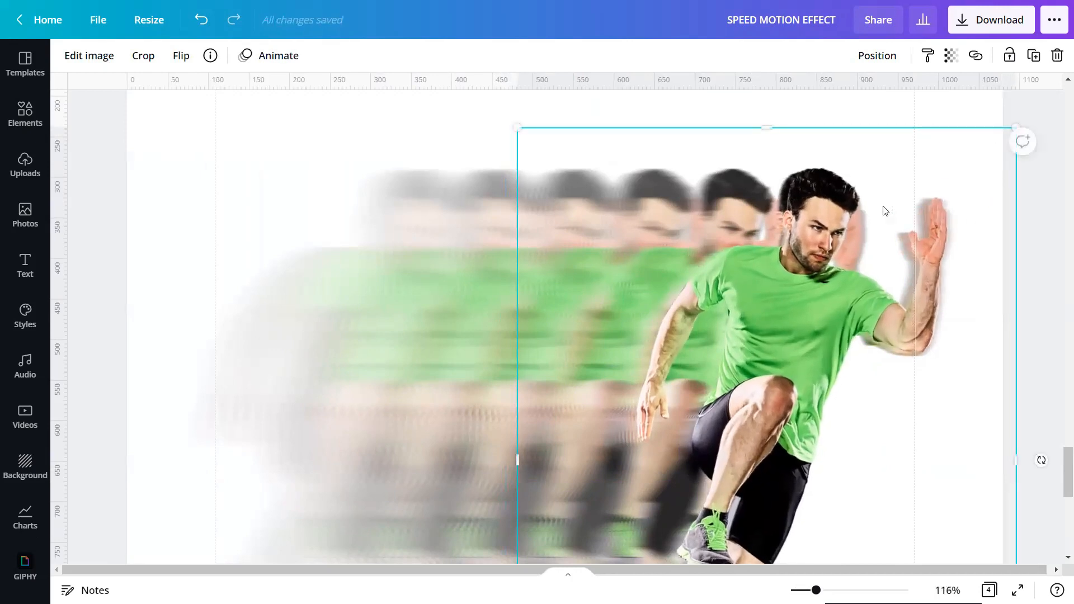
{"action": "left_click_drag", "start_coordinate": [843, 214], "coordinate": [835, 211]}
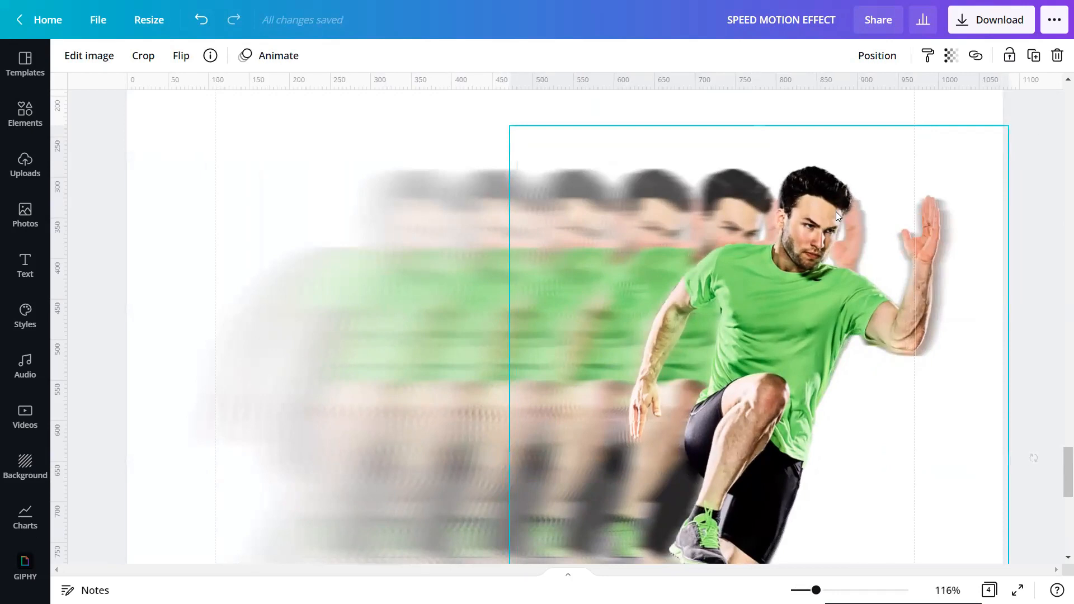
{"action": "scroll", "coordinate": [837, 218], "scroll_direction": "down", "scroll_amount": 3}
{"action": "scroll", "coordinate": [837, 221], "scroll_direction": "down", "scroll_amount": 5}
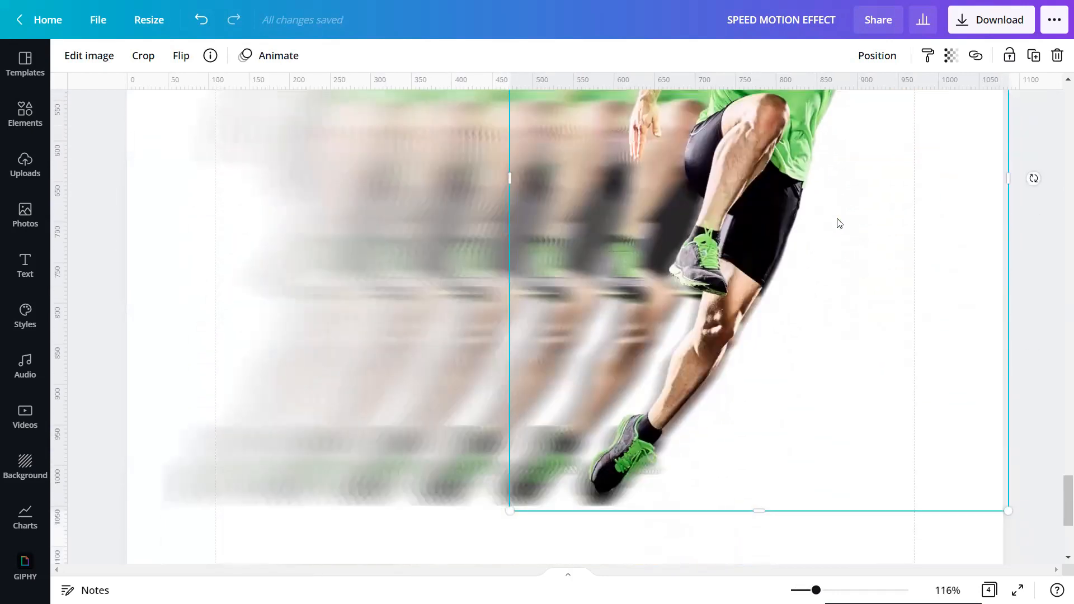
{"action": "left_click_drag", "start_coordinate": [509, 371], "coordinate": [503, 385]}
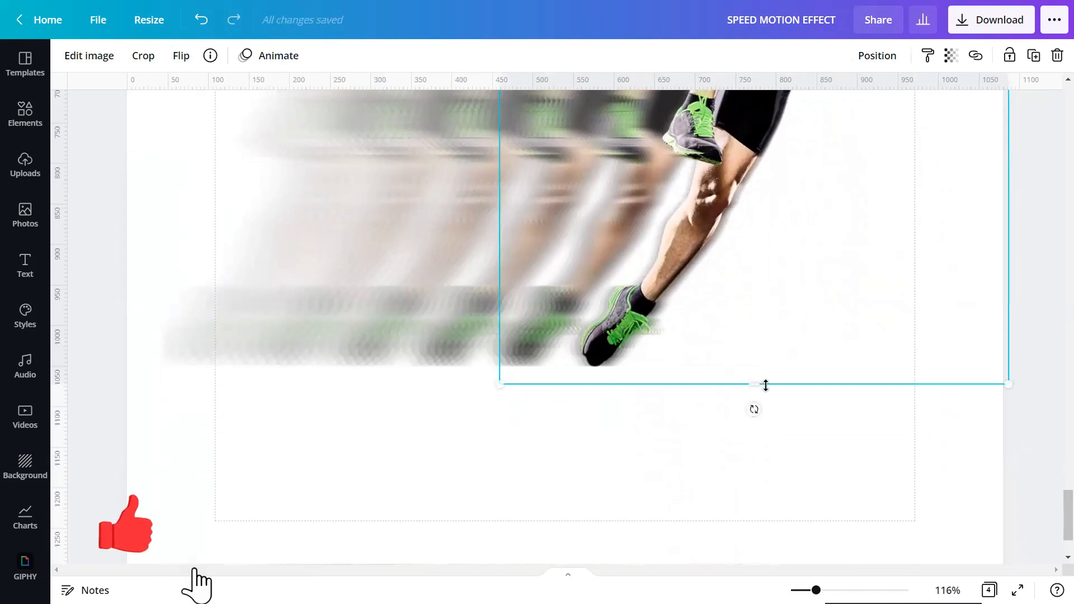
Nudge the sharp runner to the right in small increments to align it with the front blurred figure
{"action": "scroll", "coordinate": [770, 385], "scroll_direction": "up", "scroll_amount": 5}
{"action": "scroll", "coordinate": [776, 386], "scroll_direction": "up", "scroll_amount": 1}
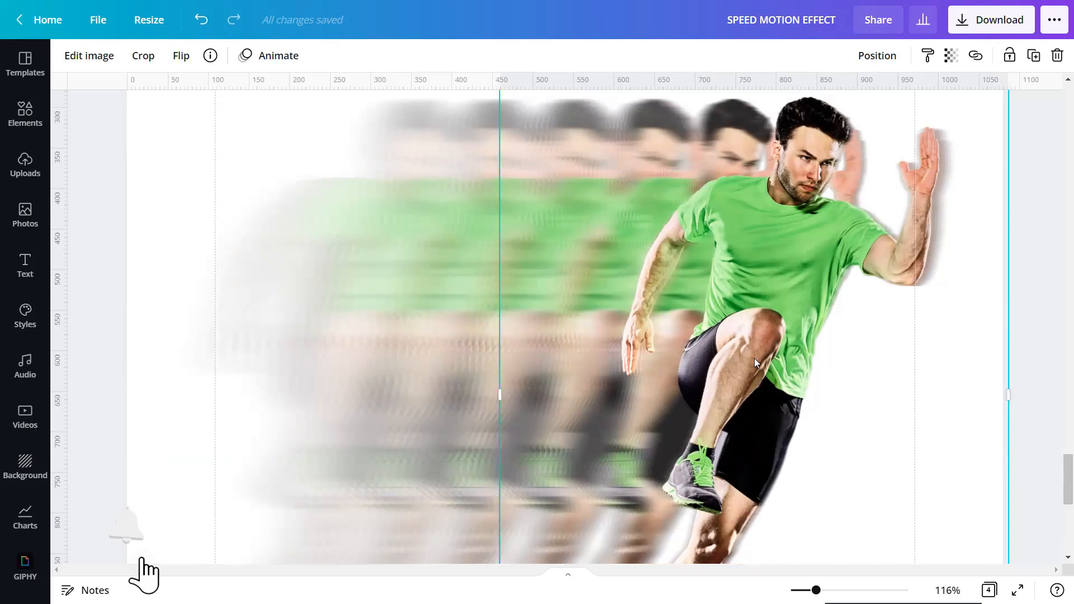
{"action": "key", "text": "Right"}
{"action": "key", "text": "Right"}
{"action": "key", "text": "Right"}
{"action": "key", "text": "Right"}
{"action": "key", "text": "Right"}
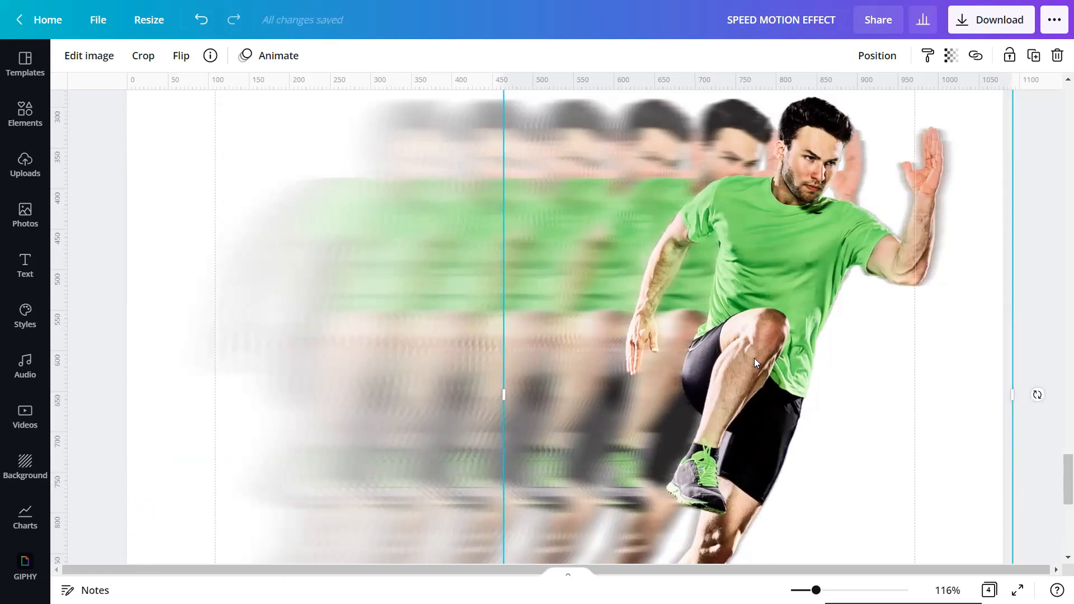
Deselect the runner and review the combined speed motion effect on page 4 at 60% zoom
{"action": "scroll", "coordinate": [754, 359], "scroll_direction": "down", "scroll_amount": 3}
{"action": "scroll", "coordinate": [756, 363], "scroll_direction": "up", "scroll_amount": 5}
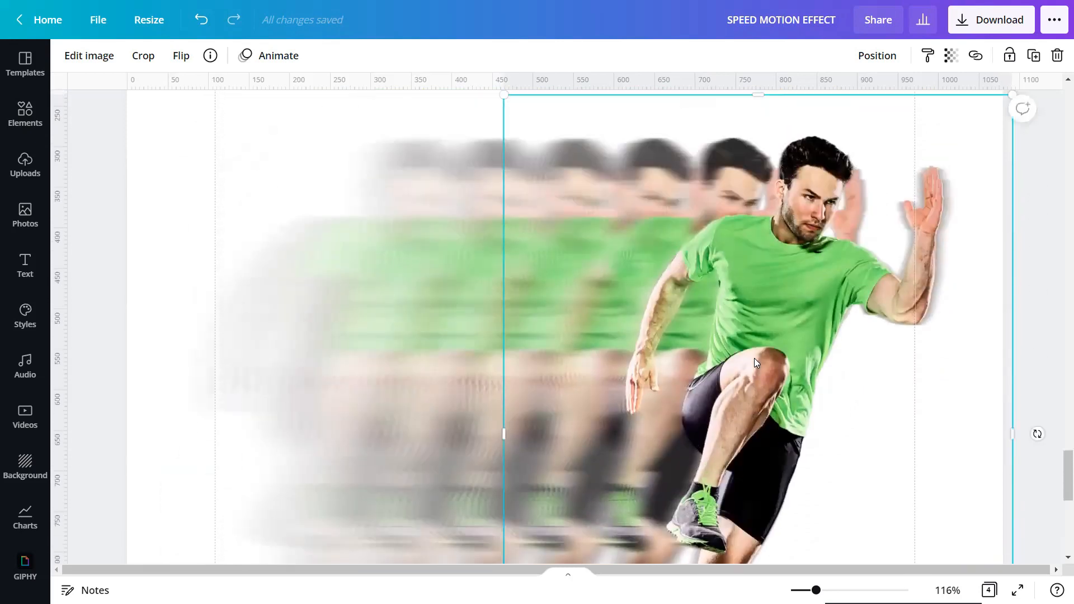
{"action": "scroll", "coordinate": [755, 362], "scroll_direction": "down", "scroll_amount": 1}
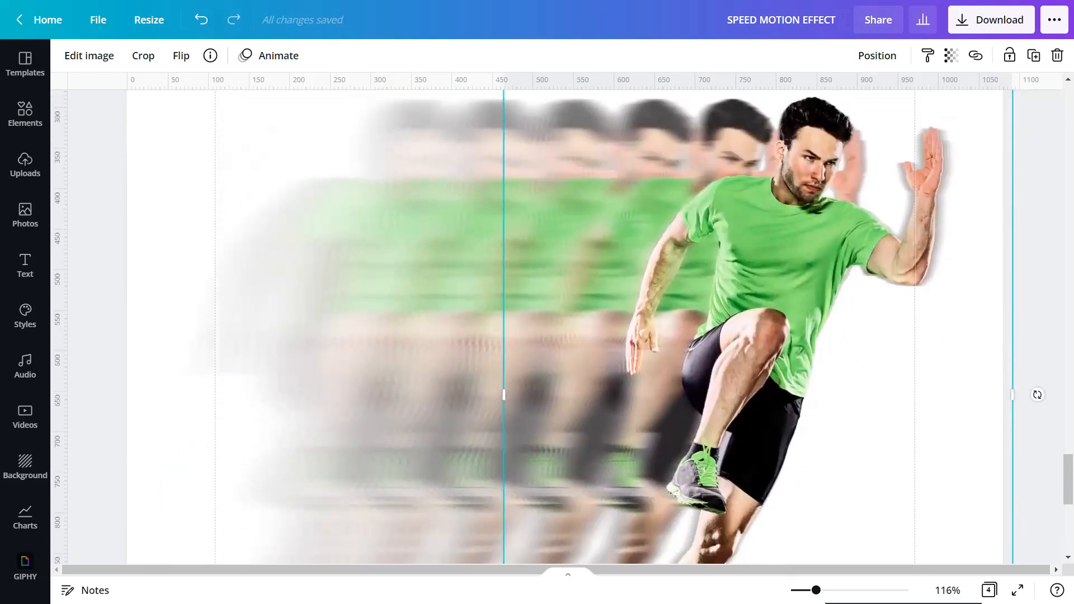
{"action": "left_click_drag", "start_coordinate": [817, 590], "coordinate": [803, 591]}
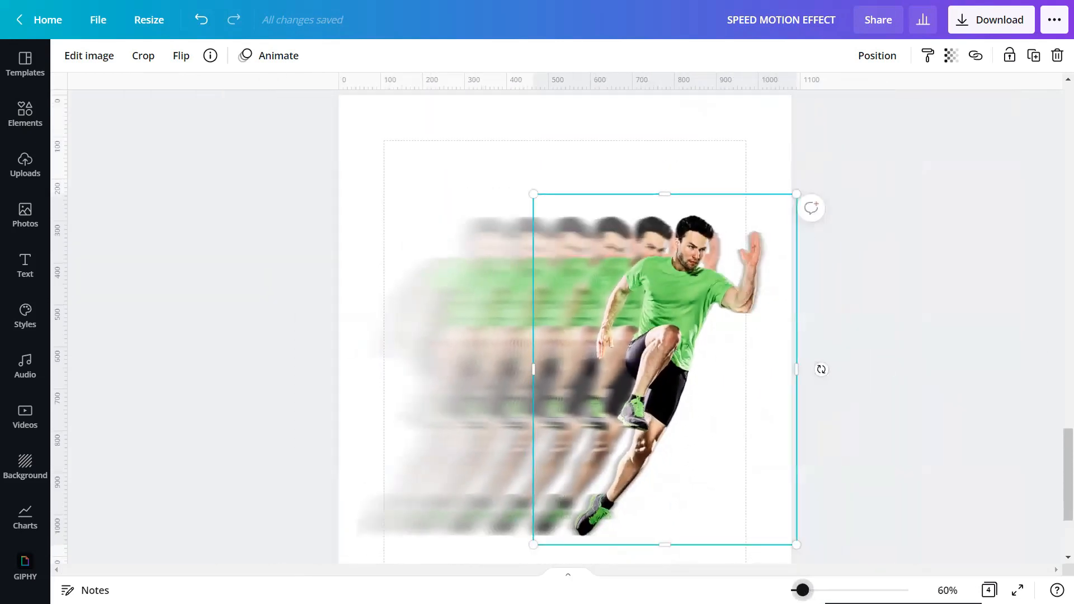
{"action": "left_click", "coordinate": [828, 482]}
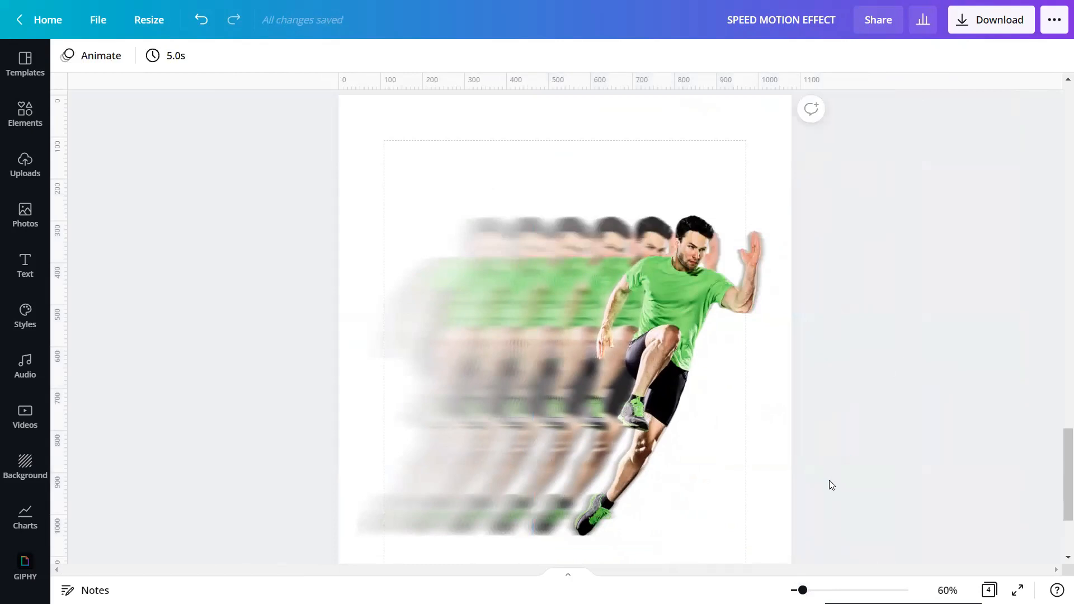
{"action": "scroll", "coordinate": [830, 480], "scroll_direction": "down", "scroll_amount": 5}
{"action": "scroll", "coordinate": [829, 484], "scroll_direction": "up", "scroll_amount": 3}
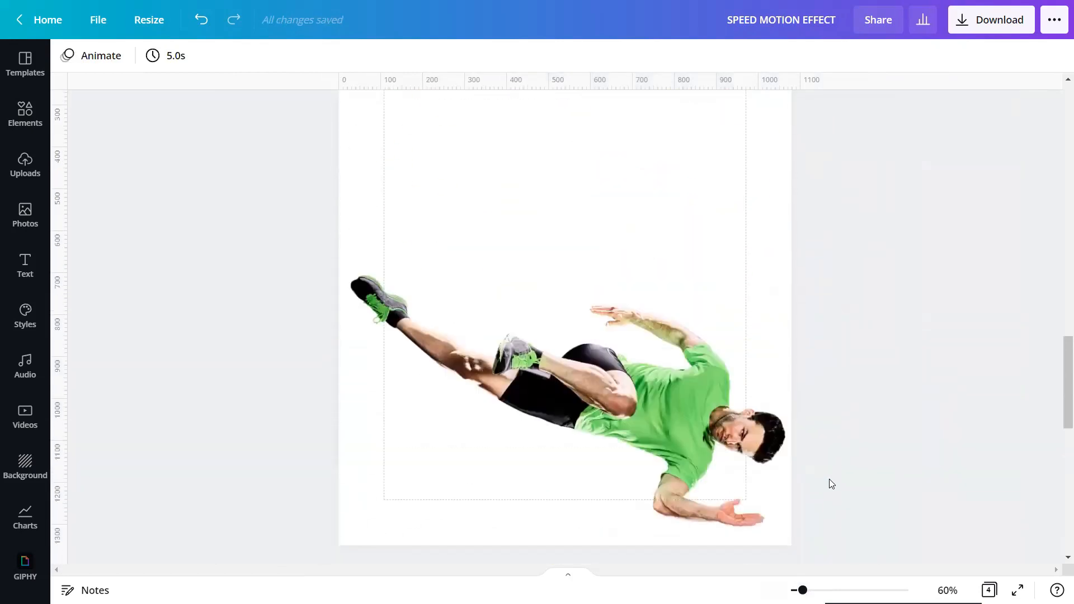
Set up a PNG download at size 3 (3240 × 4050 px) with a transparent background
{"action": "left_click", "coordinate": [639, 360]}
{"action": "left_click", "coordinate": [722, 184]}
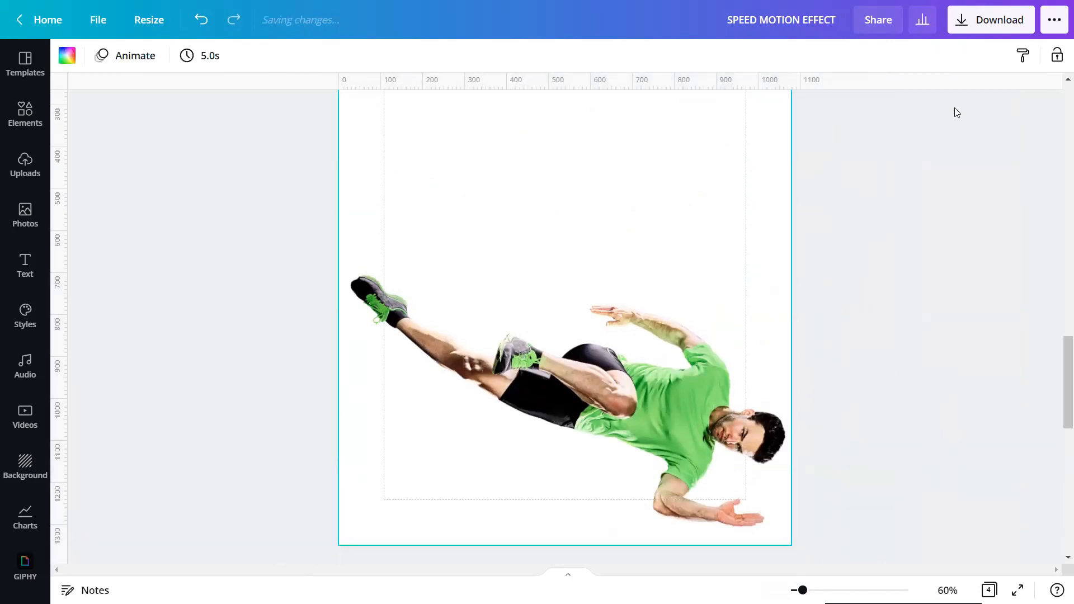
{"action": "left_click", "coordinate": [991, 19]}
{"action": "left_click", "coordinate": [1042, 151]}
{"action": "type", "text": "3"}
{"action": "left_click", "coordinate": [844, 196]}
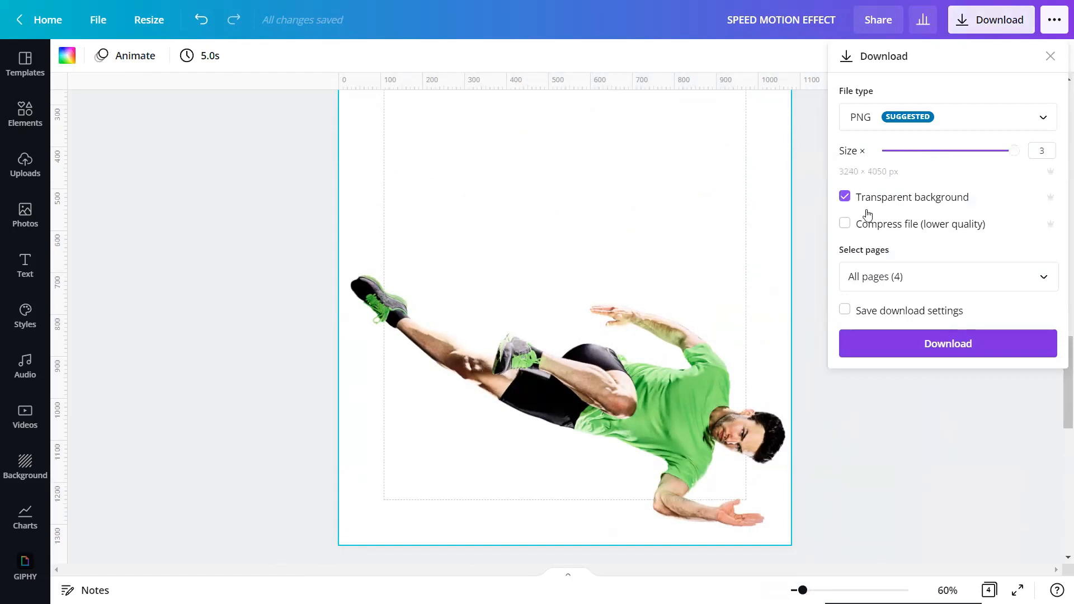
Limit the download to page 3 and export the sideways runner image
{"action": "left_click", "coordinate": [1042, 278]}
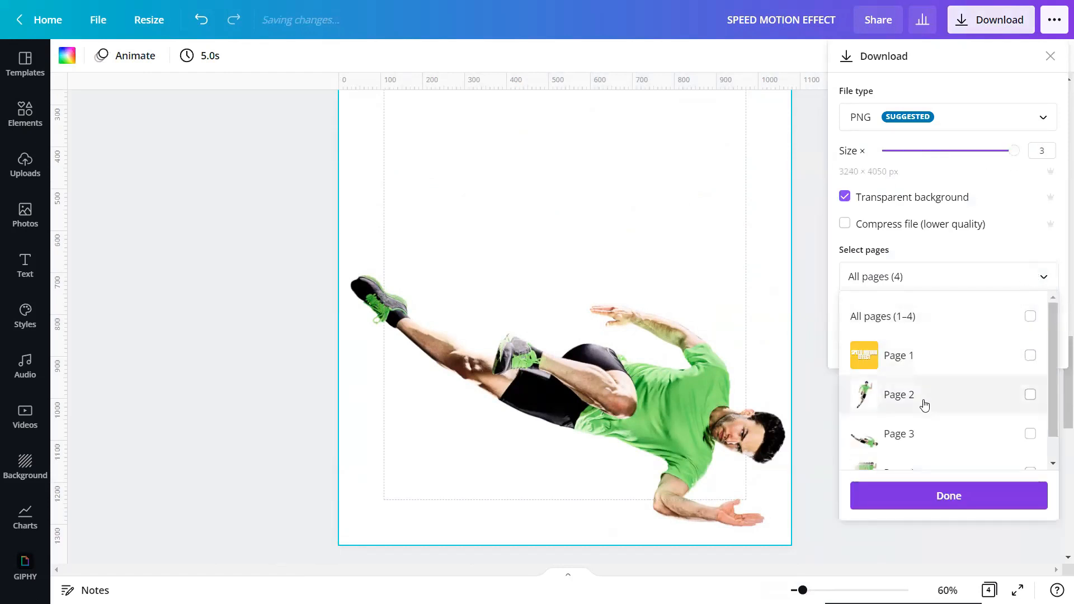
{"action": "left_click", "coordinate": [917, 435]}
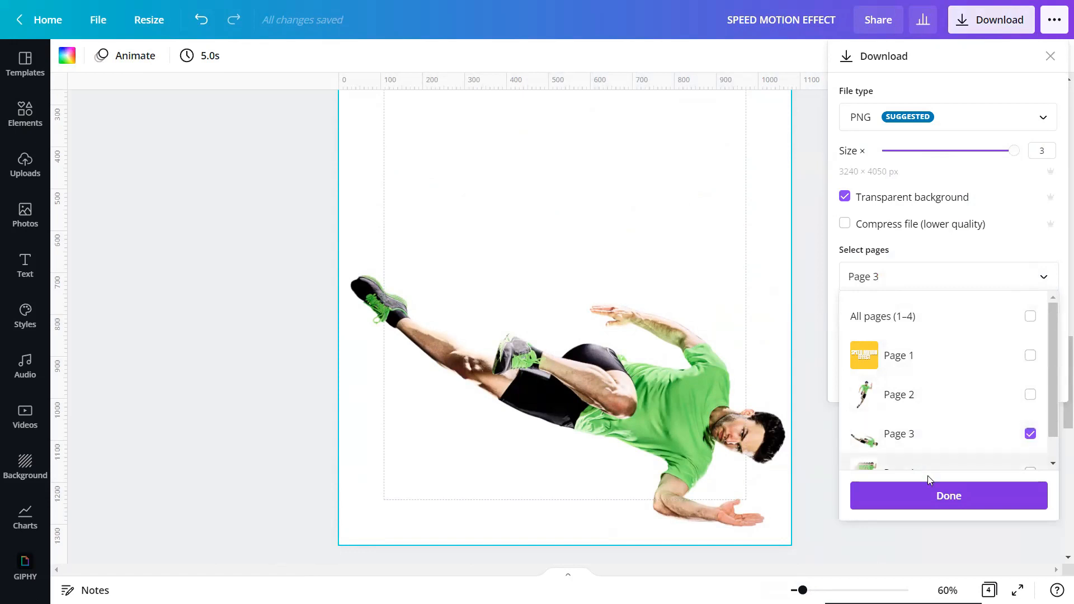
{"action": "left_click", "coordinate": [931, 494]}
{"action": "left_click", "coordinate": [950, 353]}
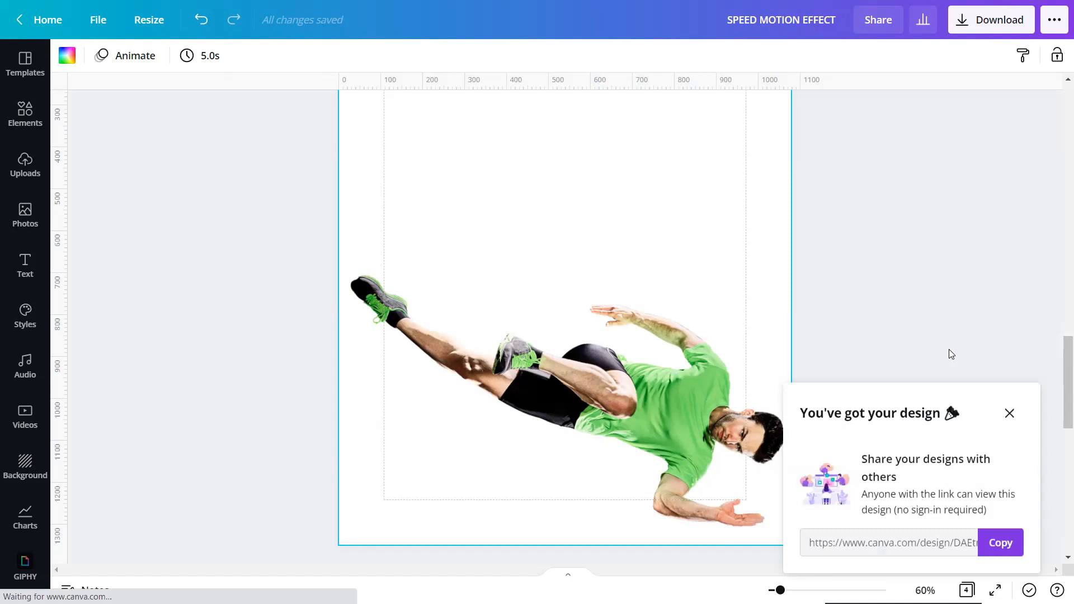
{"action": "left_click", "coordinate": [1011, 372]}
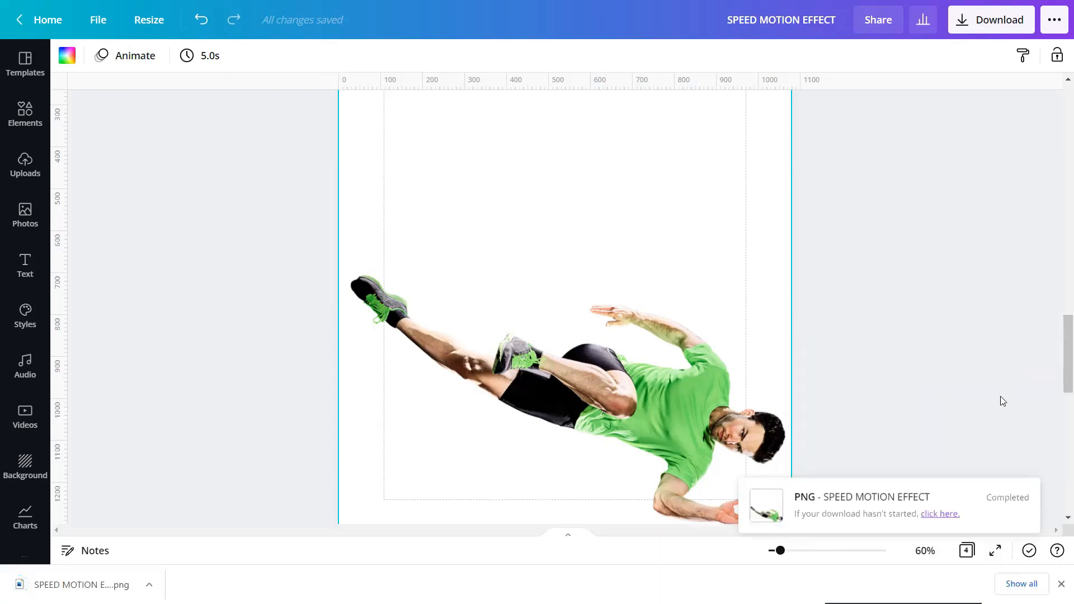
Upload the exported runner PNG to the image uploads and delete page 3 with the sideways runner
{"action": "left_click_drag", "start_coordinate": [93, 597], "coordinate": [107, 272]}
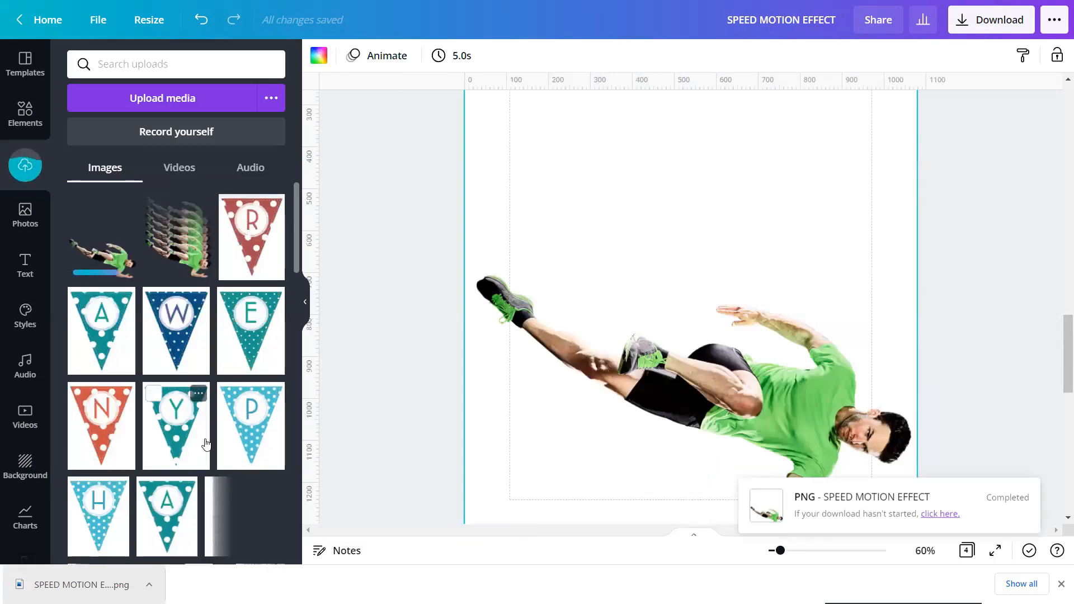
{"action": "left_click", "coordinate": [1059, 583]}
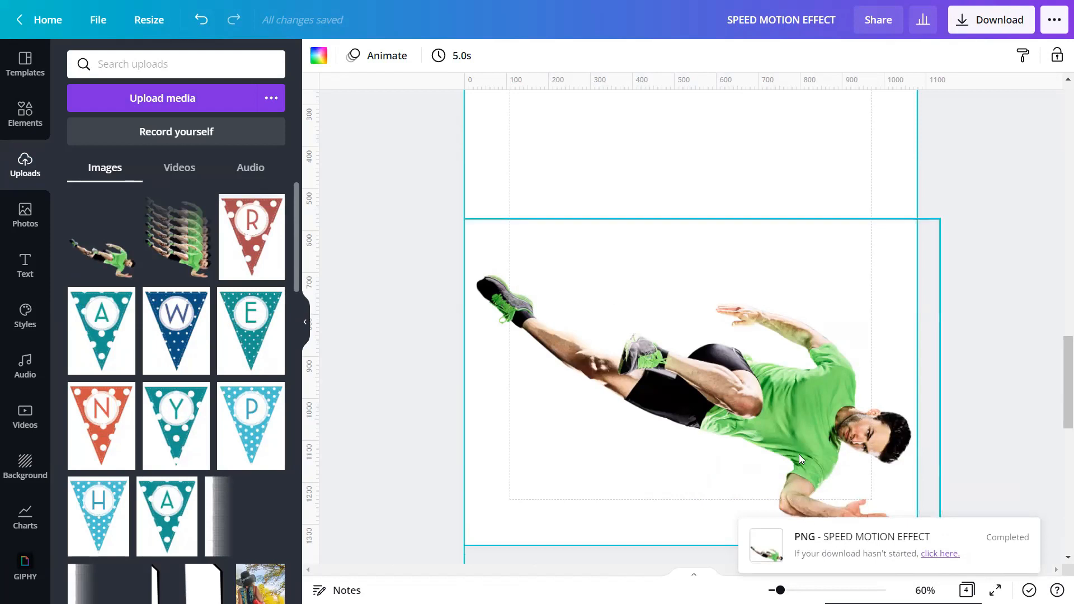
{"action": "scroll", "coordinate": [799, 455], "scroll_direction": "down", "scroll_amount": 5}
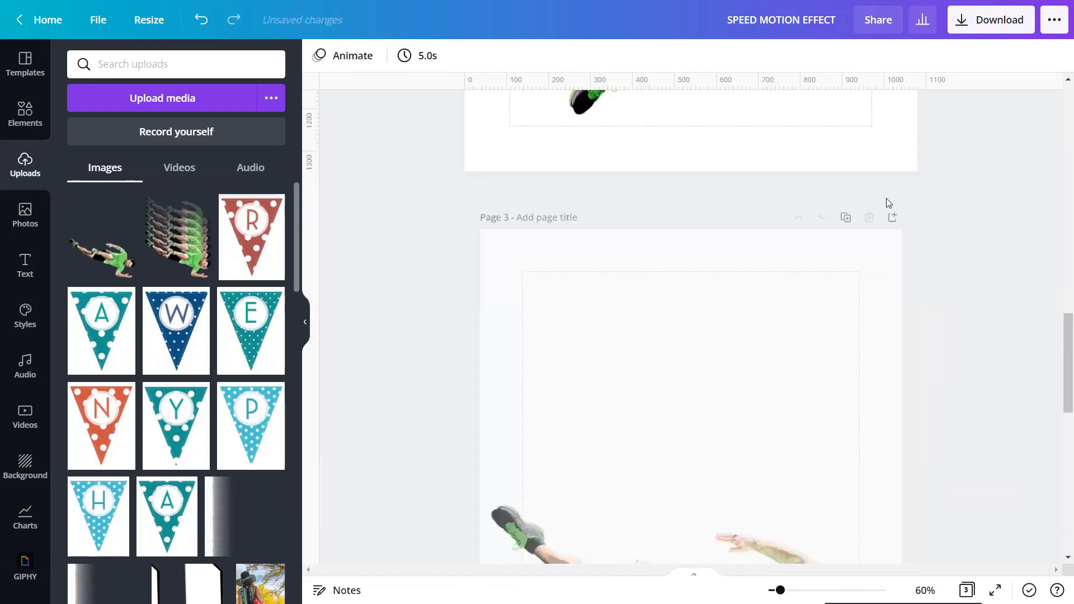
{"action": "left_click", "coordinate": [883, 200]}
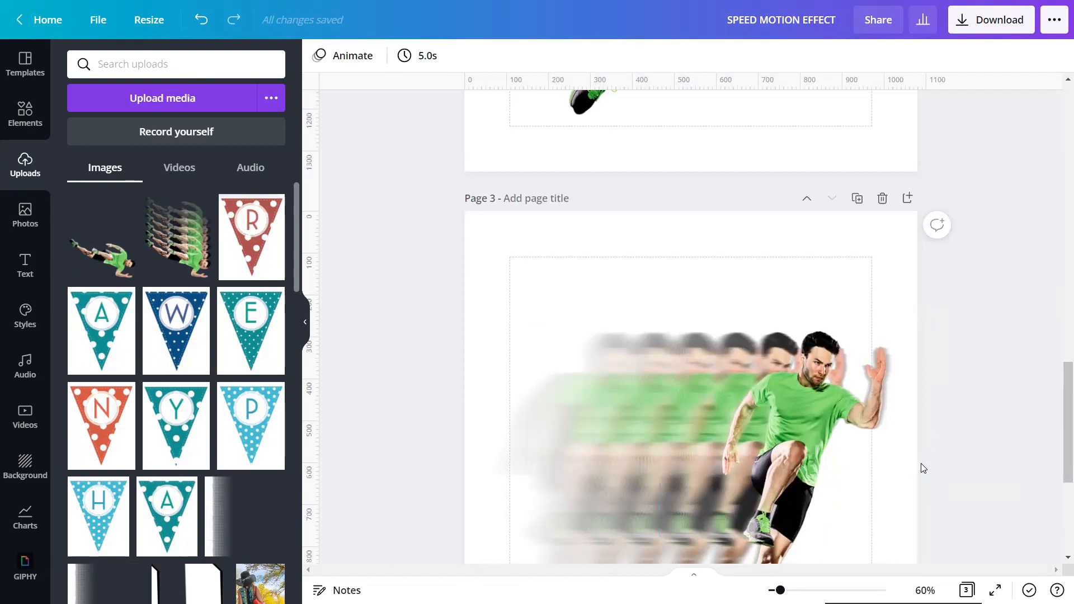
Add a blank page after the combined effect and place the newly uploaded sideways runner on it
{"action": "scroll", "coordinate": [923, 468], "scroll_direction": "down", "scroll_amount": 1}
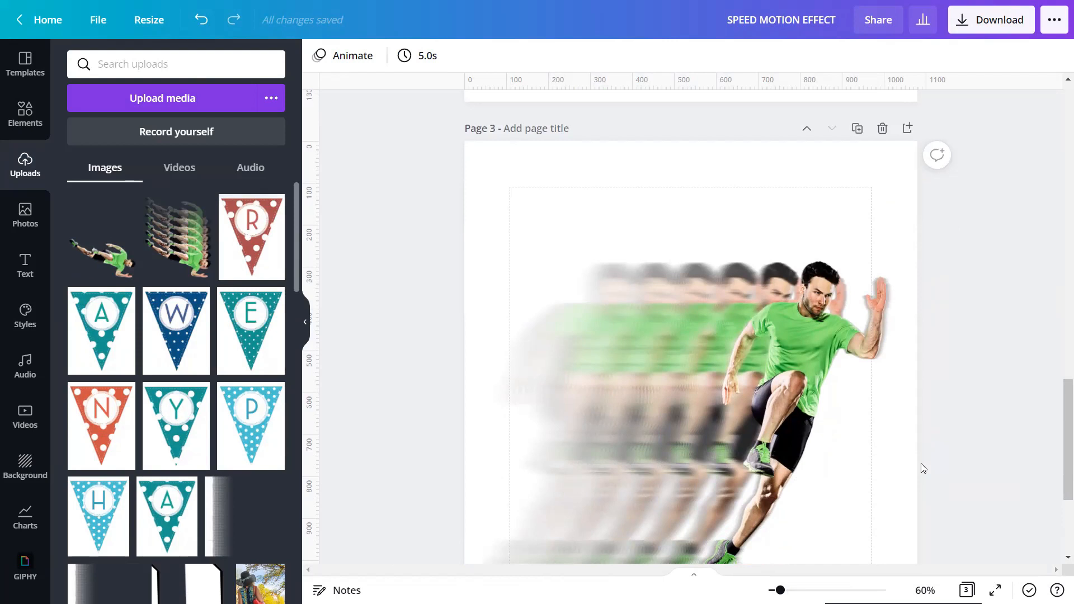
{"action": "scroll", "coordinate": [924, 468], "scroll_direction": "down", "scroll_amount": 2}
{"action": "scroll", "coordinate": [895, 482], "scroll_direction": "down", "scroll_amount": 1}
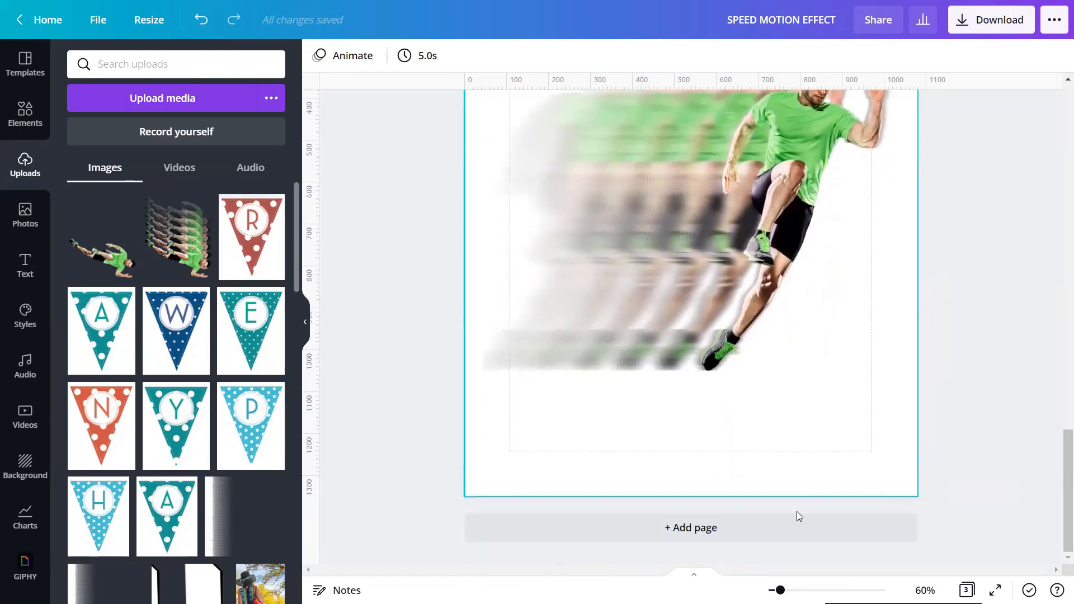
{"action": "left_click", "coordinate": [708, 529]}
{"action": "scroll", "coordinate": [710, 525], "scroll_direction": "up", "scroll_amount": 1}
{"action": "scroll", "coordinate": [712, 523], "scroll_direction": "up", "scroll_amount": 1}
{"action": "left_click", "coordinate": [102, 260]}
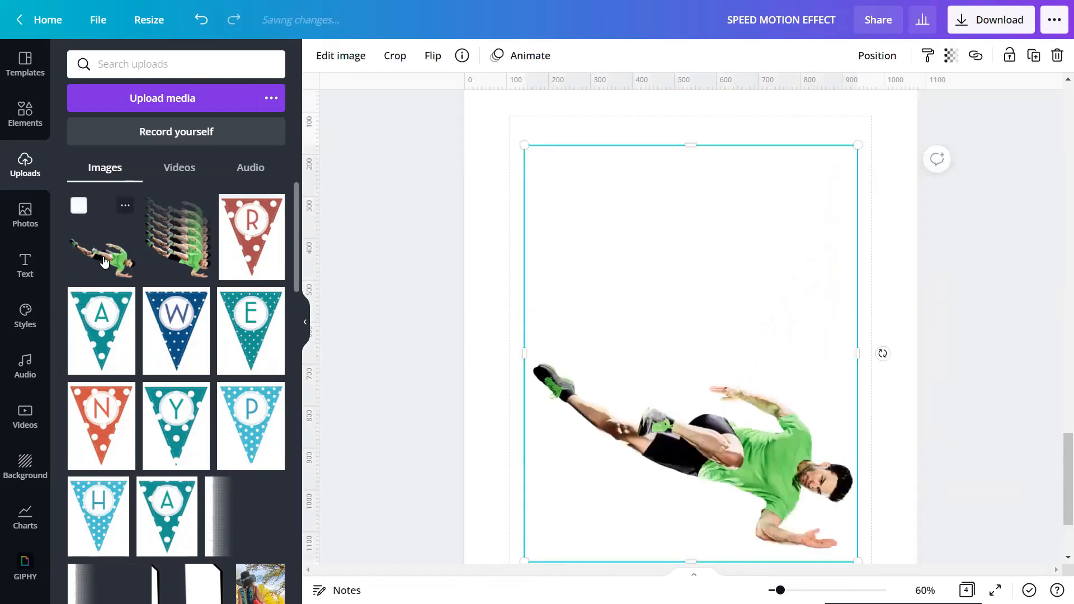
{"action": "left_click", "coordinate": [305, 325]}
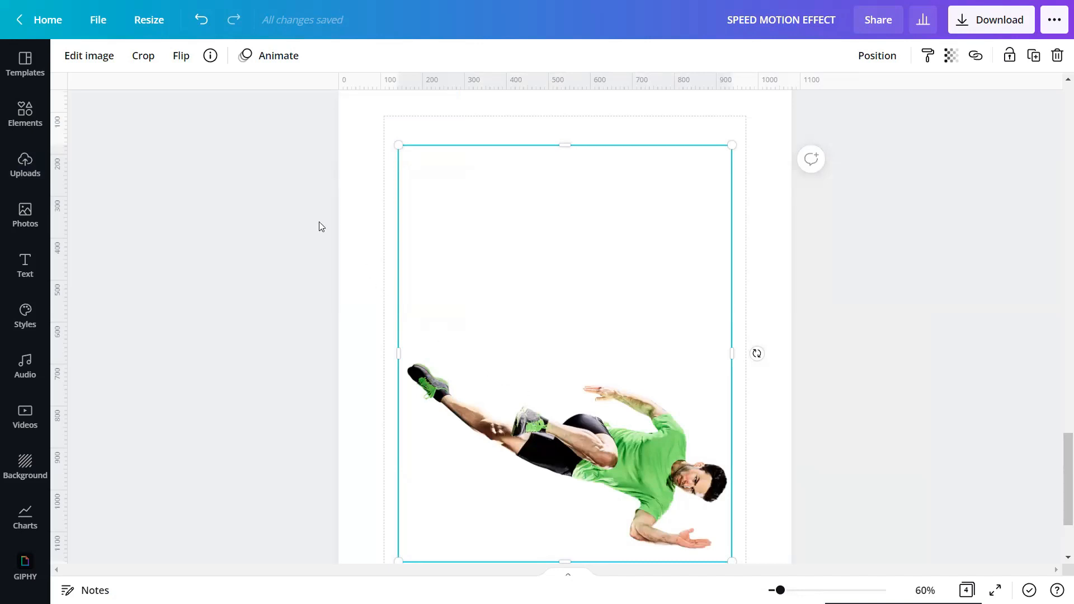
Apply the Spin effect from the Liquify set to the placed runner image
{"action": "left_click", "coordinate": [98, 55]}
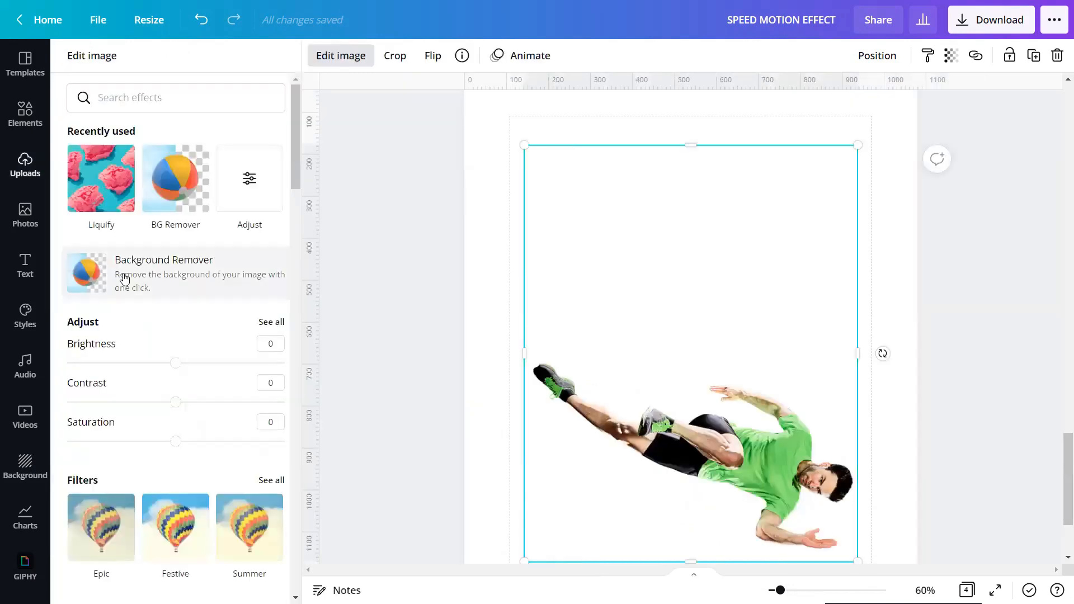
{"action": "scroll", "coordinate": [125, 297], "scroll_direction": "down", "scroll_amount": 20}
{"action": "scroll", "coordinate": [124, 316], "scroll_direction": "down", "scroll_amount": 15}
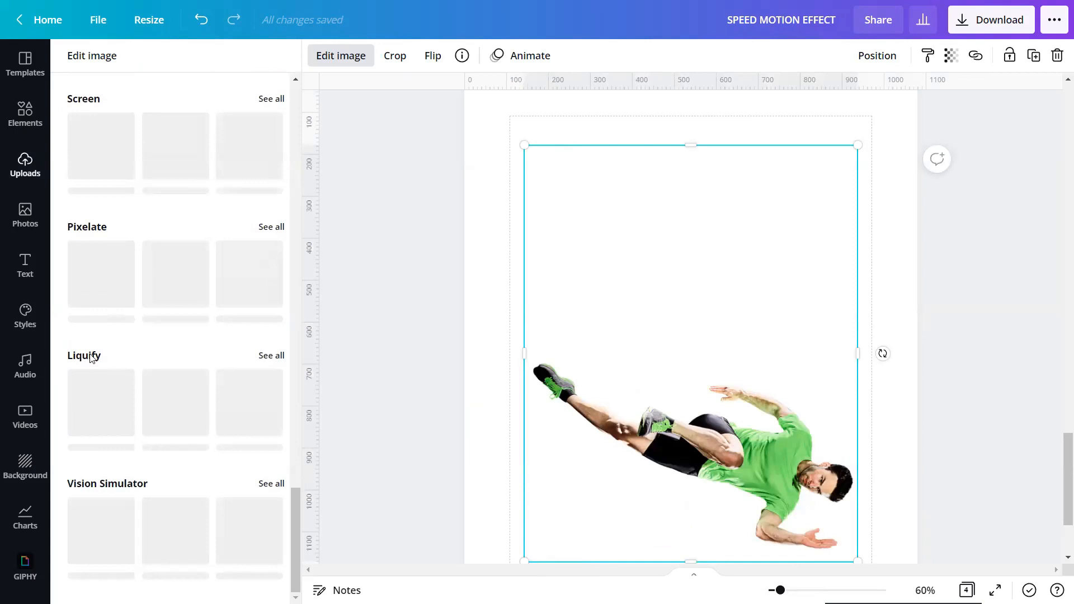
{"action": "left_click", "coordinate": [279, 356]}
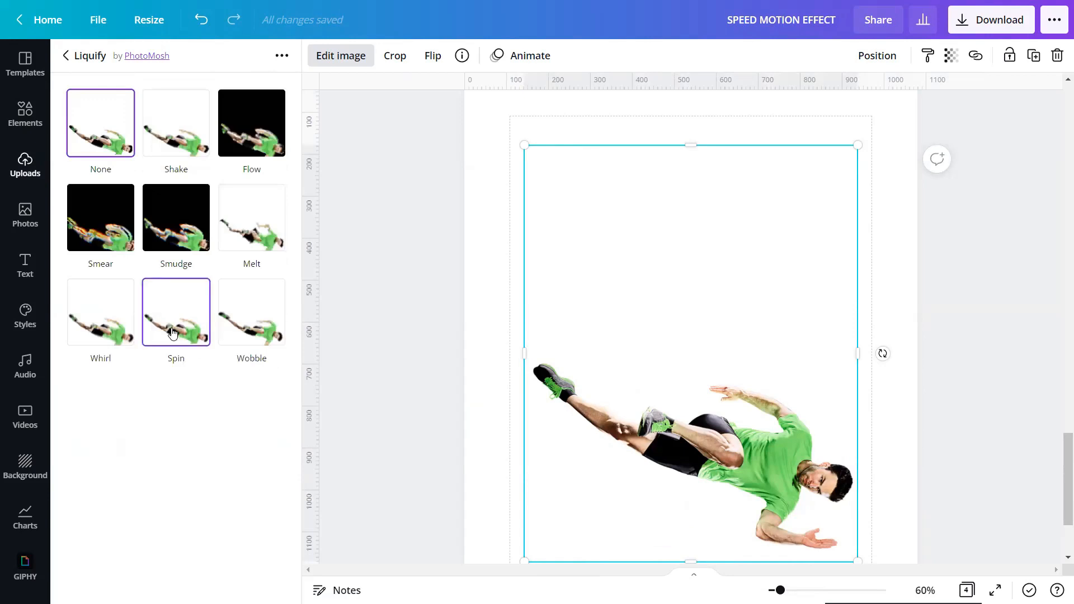
{"action": "left_click", "coordinate": [173, 333]}
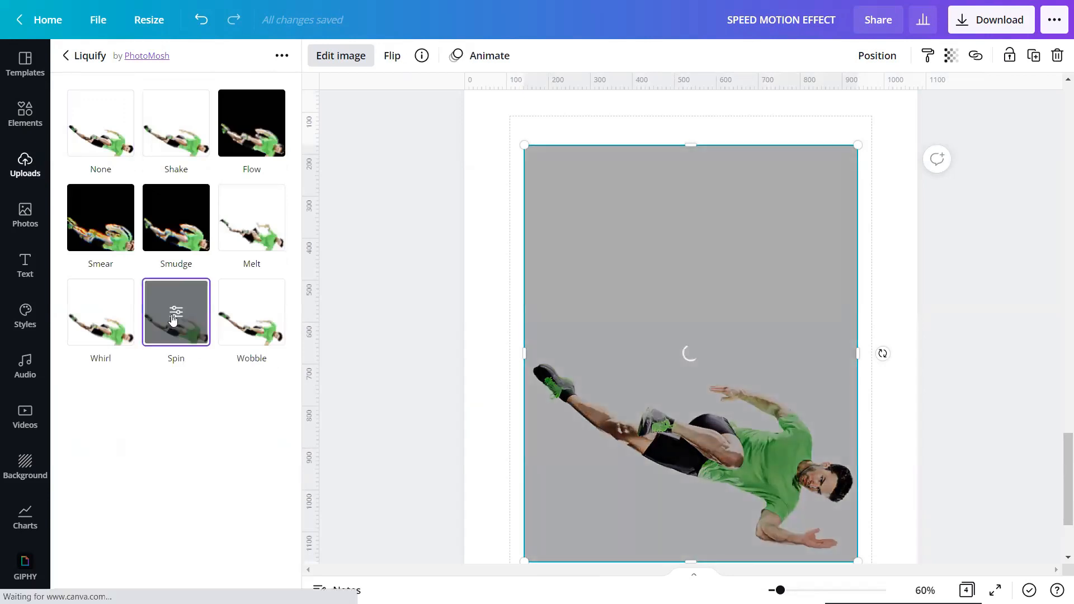
Set the Spin effect's tilt shift amount to 0.02 and position to 0.20, and apply it
{"action": "left_click", "coordinate": [174, 316]}
{"action": "left_click", "coordinate": [280, 124]}
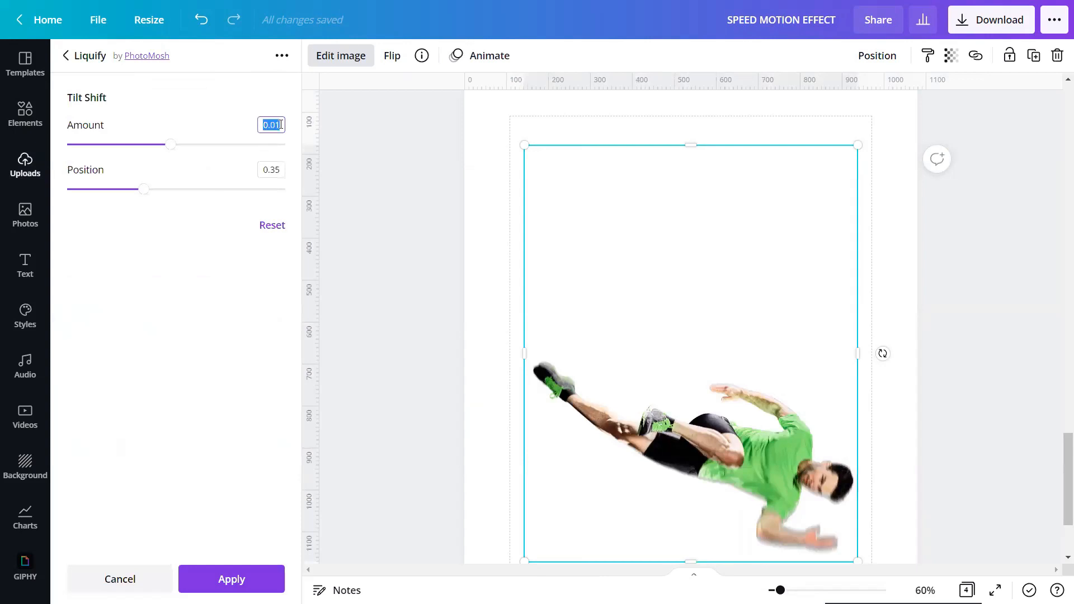
{"action": "type", "text": "0.02"}
{"action": "left_click", "coordinate": [281, 169]}
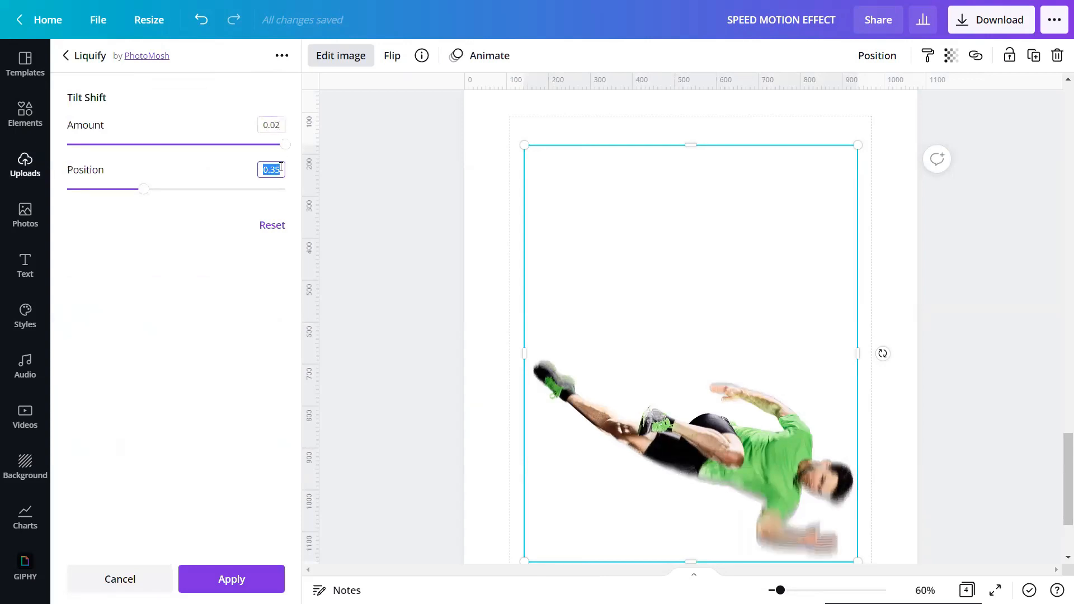
{"action": "type", "text": "0.20"}
{"action": "left_click", "coordinate": [228, 581]}
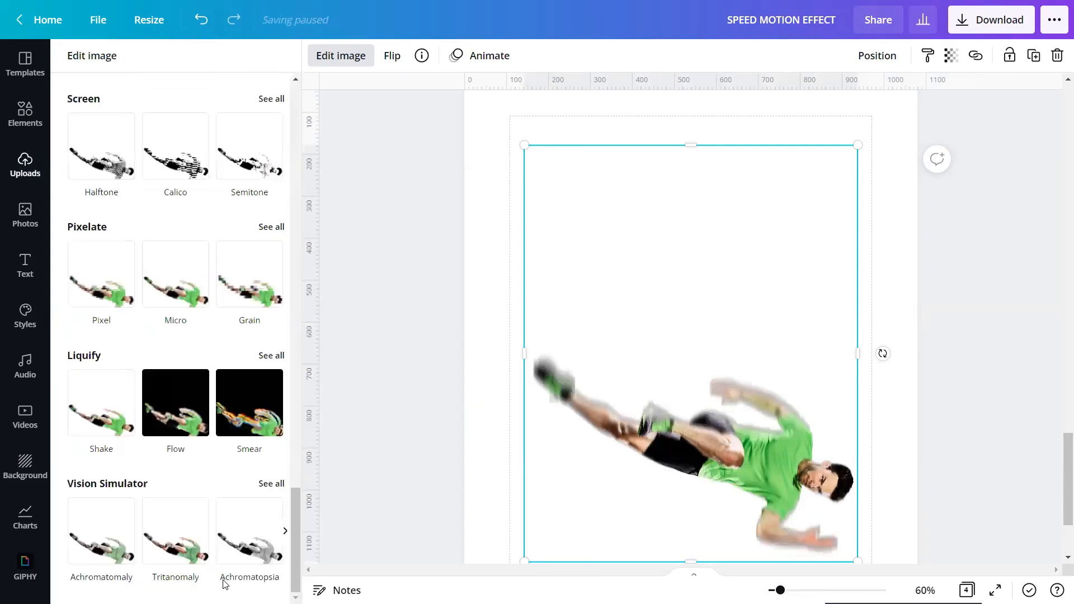
Rotate the effect-treated runner 90° counterclockwise so that he stands upright on the page
{"action": "left_click", "coordinate": [366, 372]}
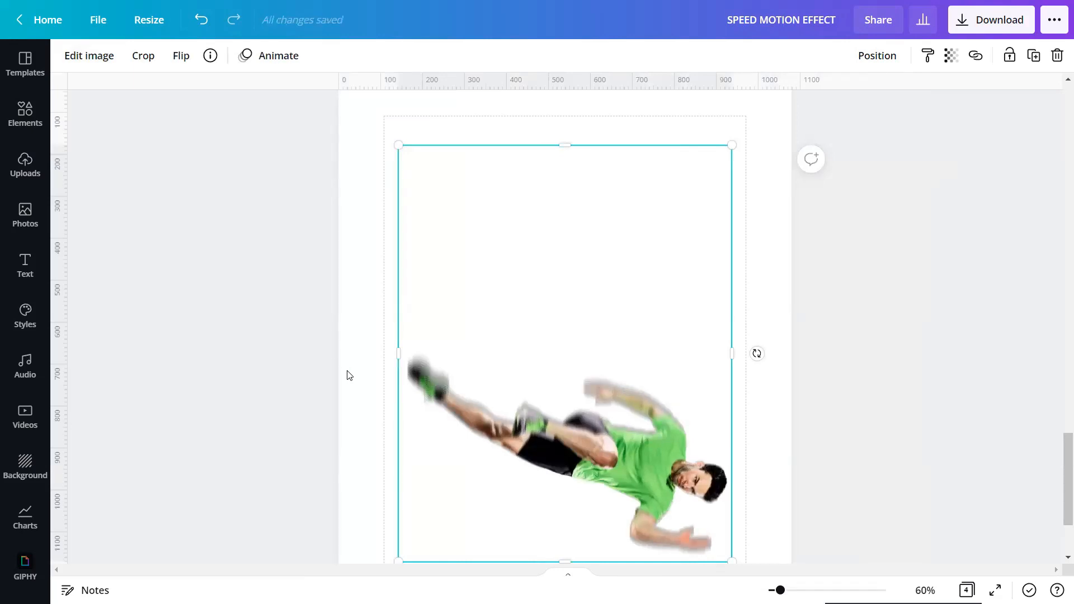
{"action": "left_click_drag", "start_coordinate": [747, 351], "coordinate": [564, 309]}
{"action": "left_click", "coordinate": [847, 438]}
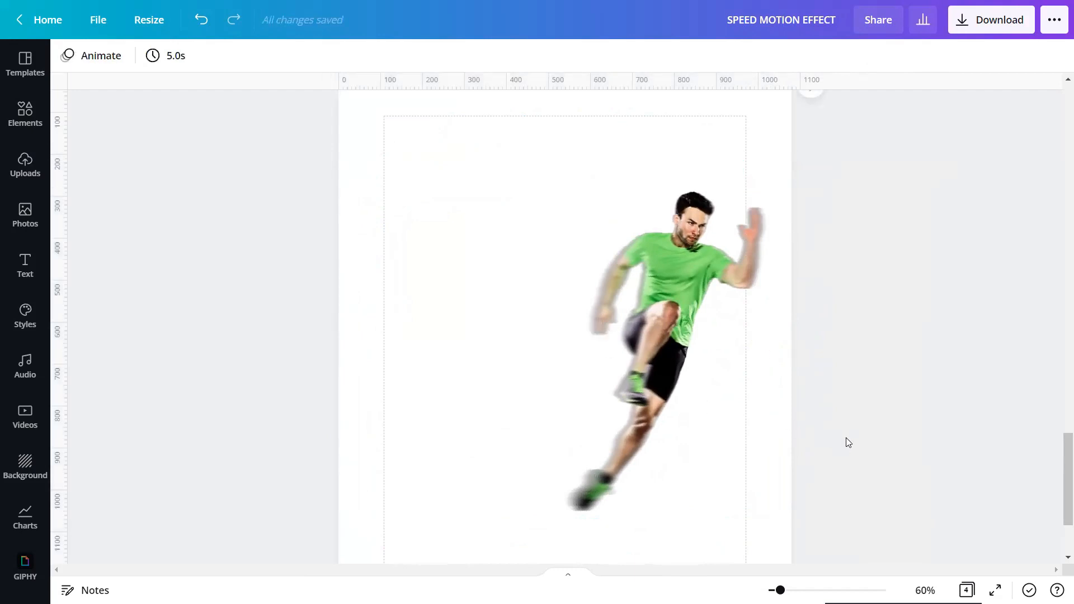
Set the upright runner image's blur adjustment to 15
{"action": "left_click", "coordinate": [670, 345]}
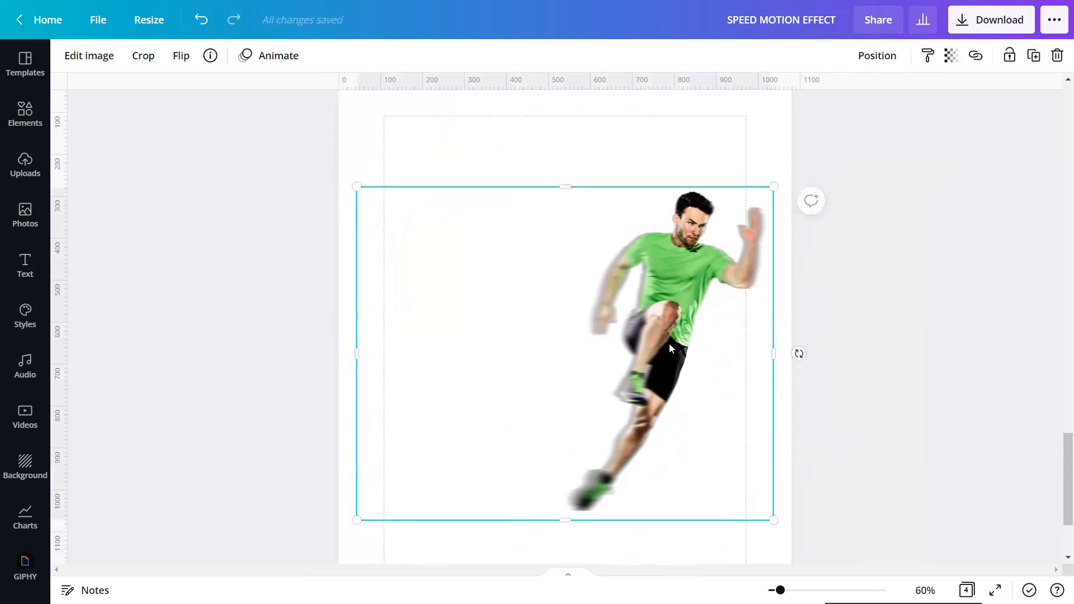
{"action": "left_click", "coordinate": [91, 56]}
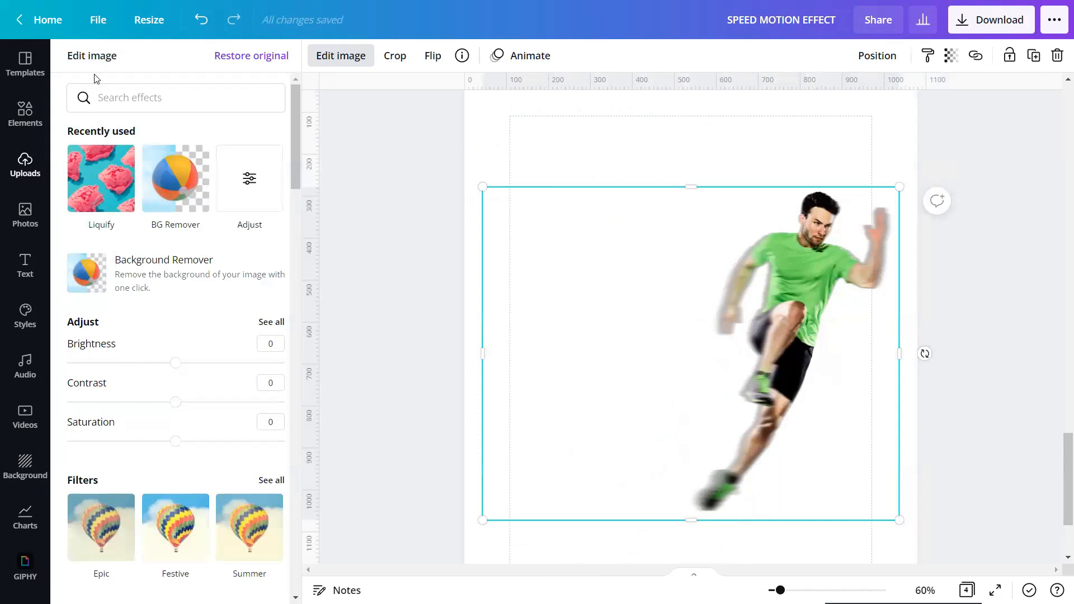
{"action": "left_click", "coordinate": [265, 323]}
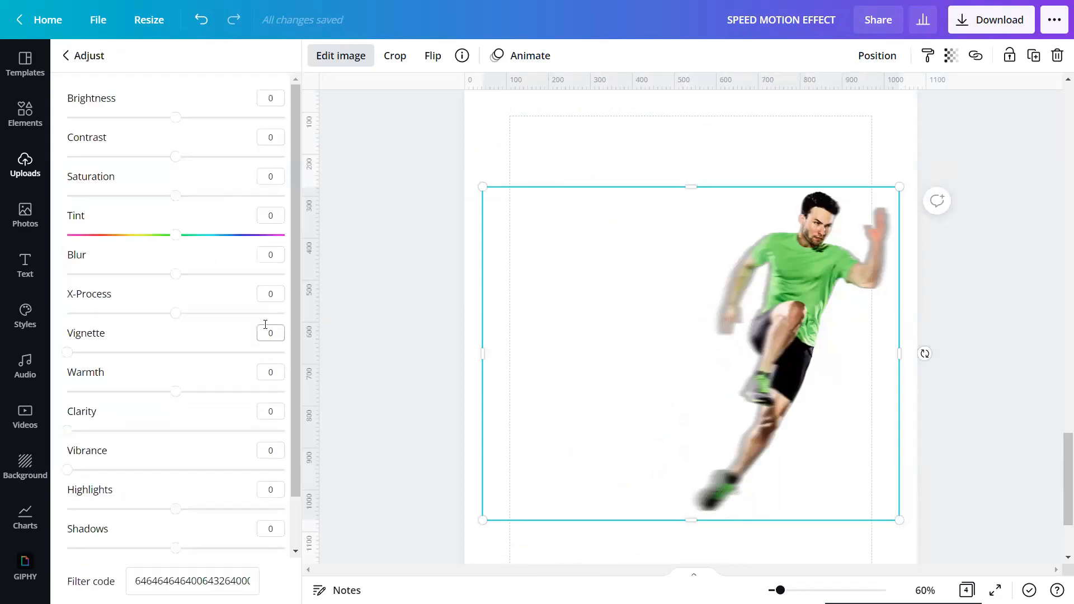
{"action": "left_click", "coordinate": [275, 253]}
{"action": "type", "text": "15"}
{"action": "key", "text": "Return"}
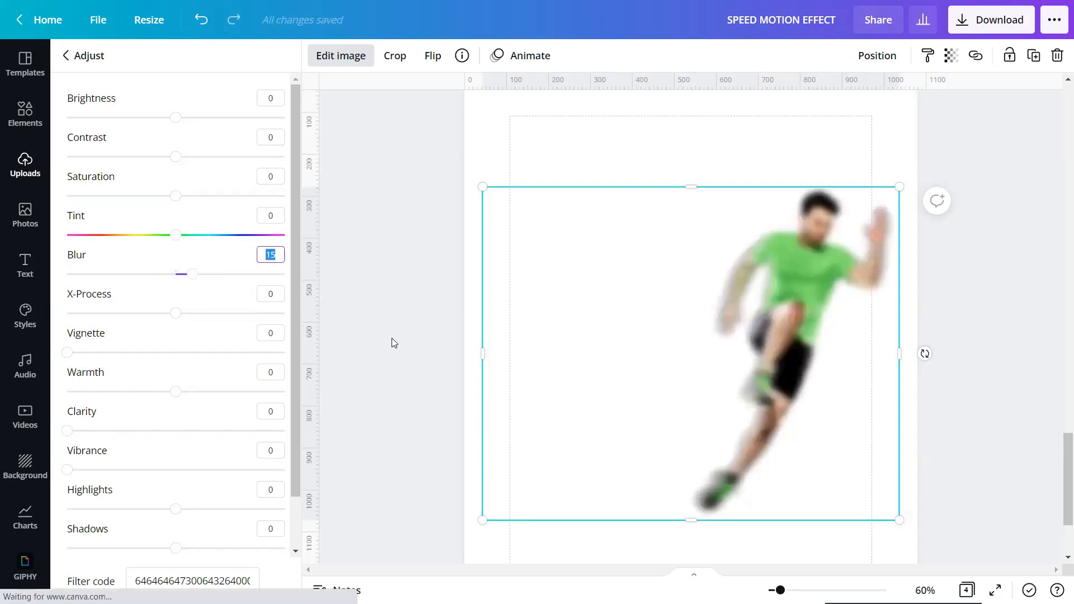
{"action": "left_click", "coordinate": [392, 337]}
Set the blurred runner's transparency to 60
{"action": "left_click", "coordinate": [690, 325]}
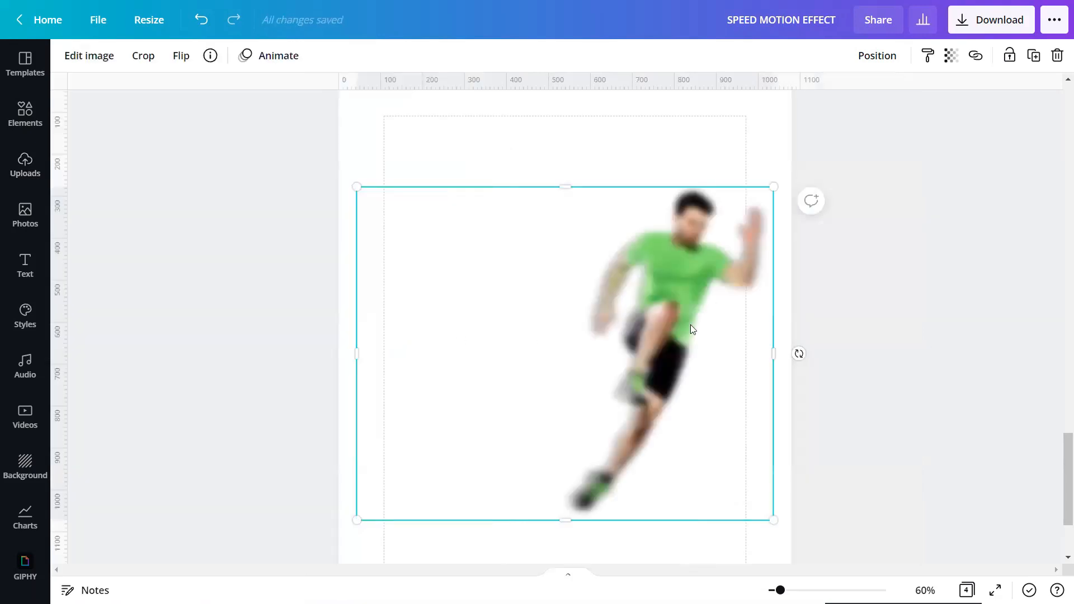
{"action": "left_click", "coordinate": [950, 56]}
{"action": "left_click", "coordinate": [944, 101]}
{"action": "type", "text": "60"}
{"action": "key", "text": "Return"}
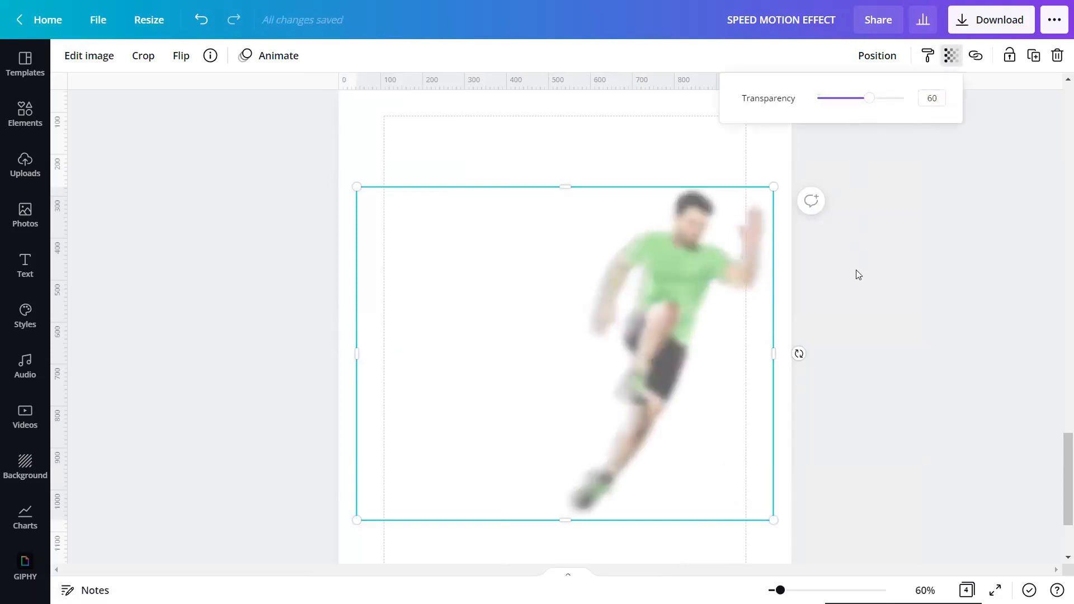
{"action": "left_click", "coordinate": [858, 274]}
{"action": "left_click", "coordinate": [866, 314]}
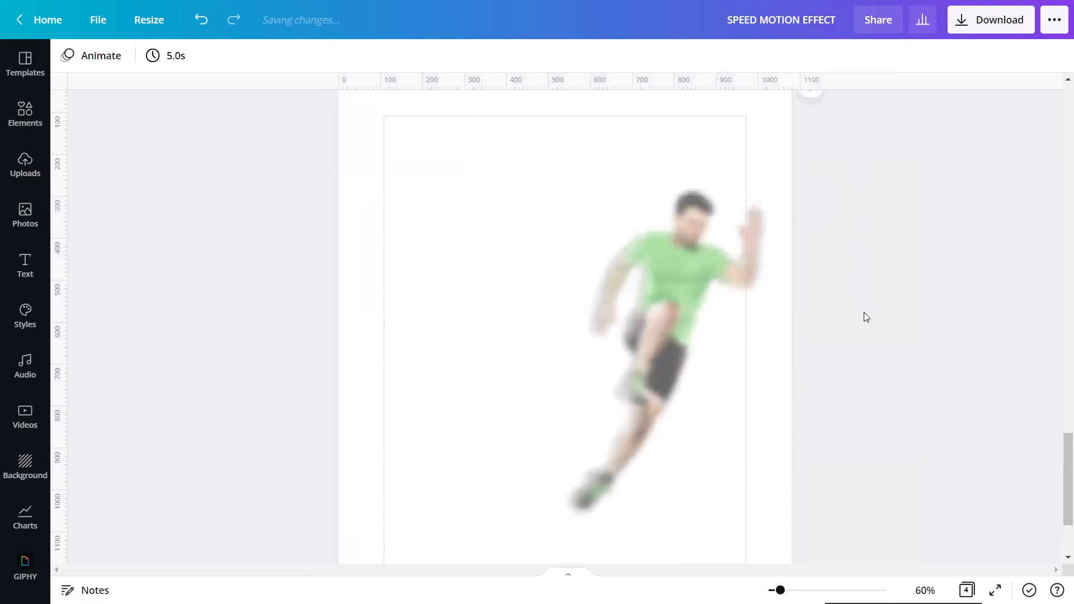
Copy the blurred, semi-transparent runner and paste it onto page 3 with the combined motion effect
{"action": "left_click", "coordinate": [676, 356]}
{"action": "right_click", "coordinate": [680, 356]}
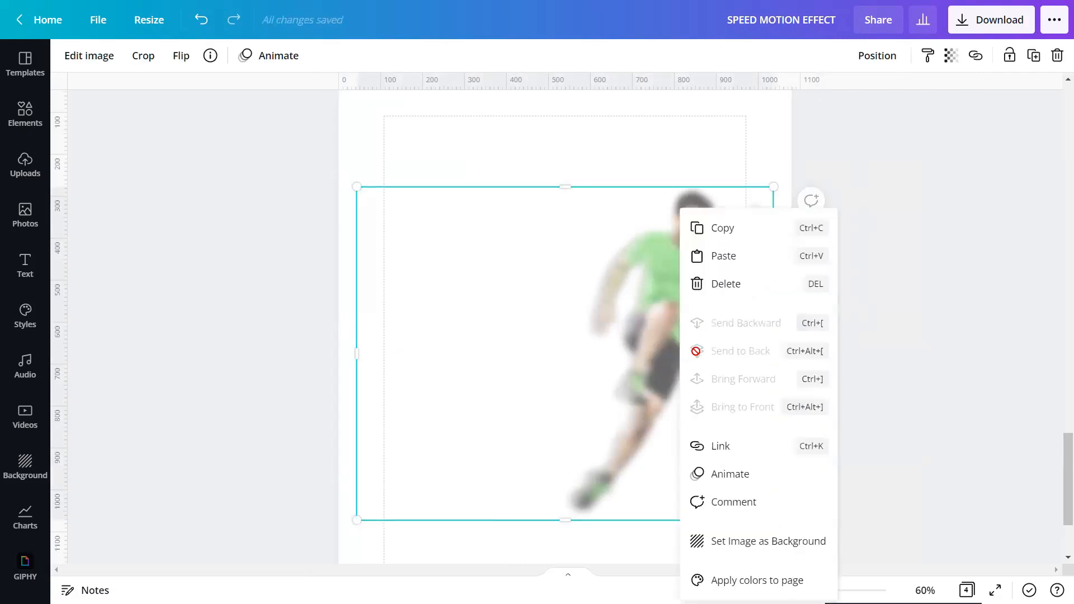
{"action": "left_click", "coordinate": [734, 227]}
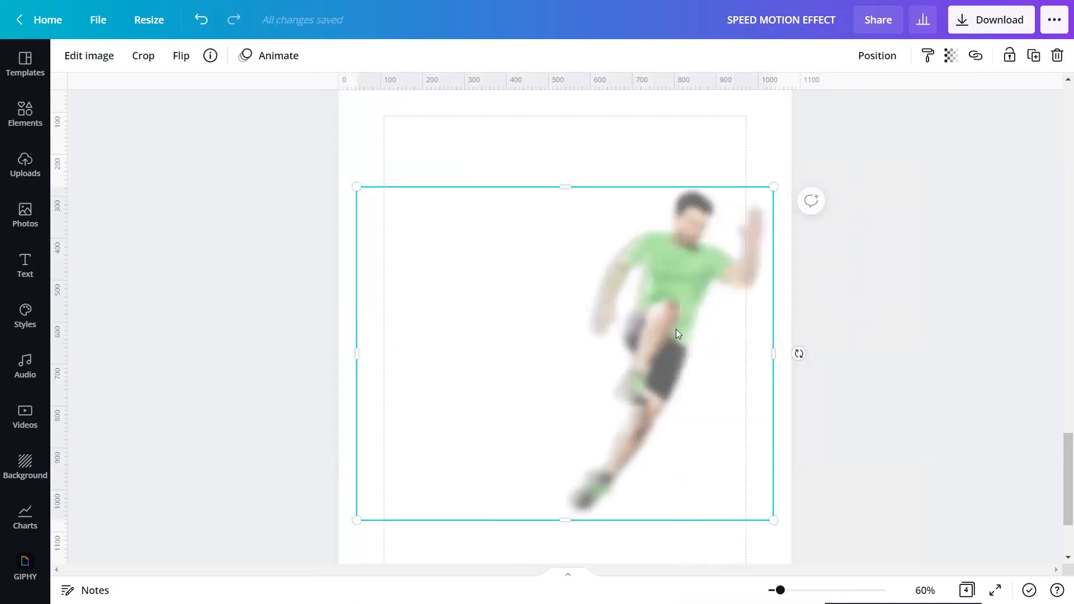
{"action": "scroll", "coordinate": [677, 333], "scroll_direction": "up", "scroll_amount": 10}
{"action": "left_click", "coordinate": [717, 354]}
{"action": "right_click", "coordinate": [716, 354]}
{"action": "left_click", "coordinate": [755, 262]}
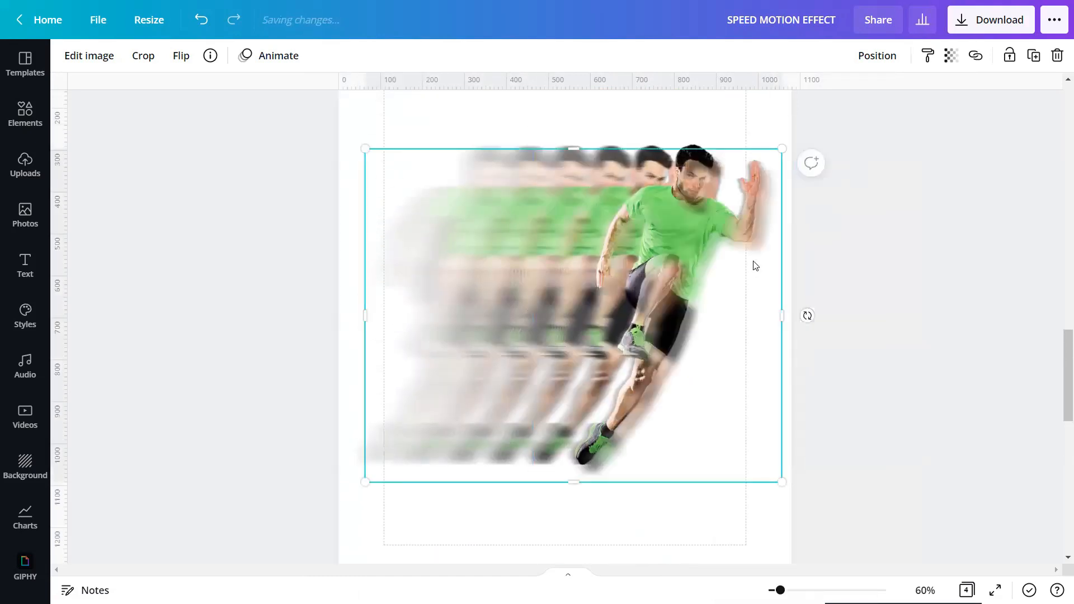
Position the pasted semi-transparent blurred runner over the sharp runner, slightly to his left, with its frame flush with the page's left edge
{"action": "left_click_drag", "start_coordinate": [682, 275], "coordinate": [550, 202]}
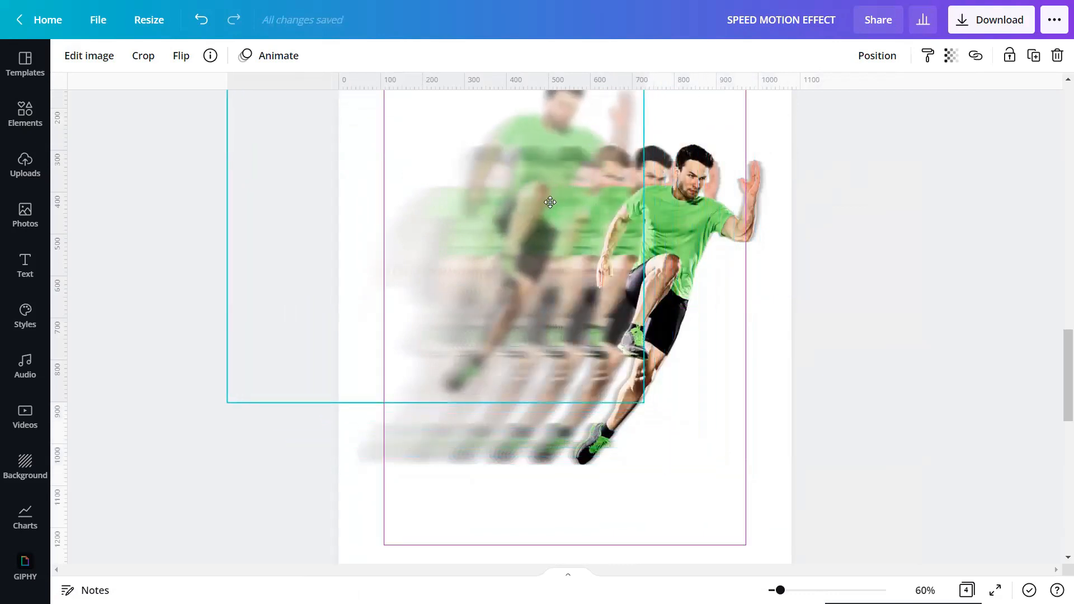
{"action": "left_click_drag", "start_coordinate": [550, 202], "coordinate": [664, 268]}
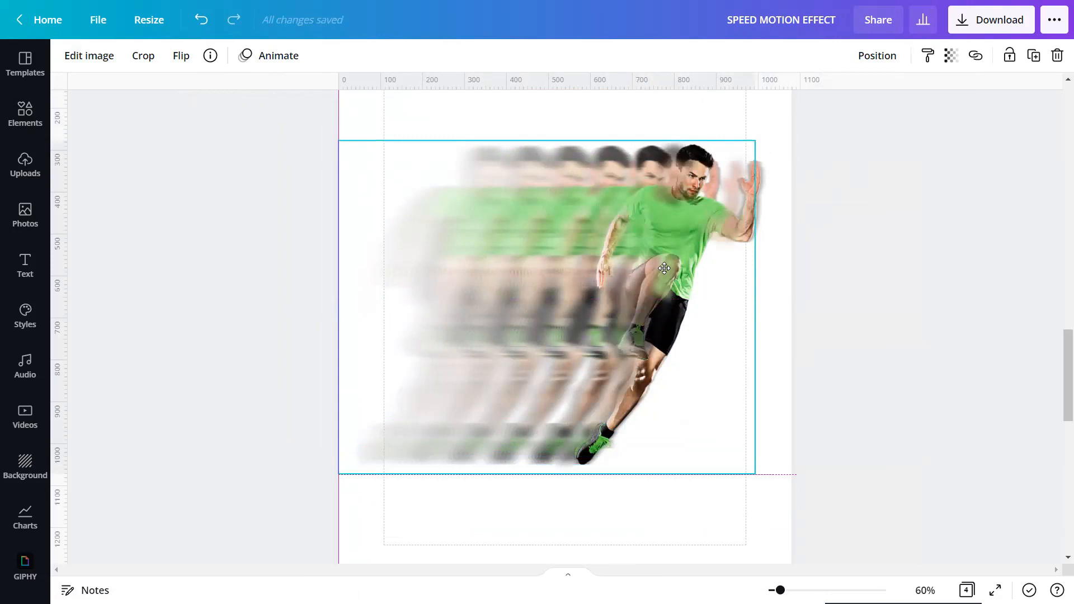
{"action": "left_click_drag", "start_coordinate": [664, 269], "coordinate": [664, 269]}
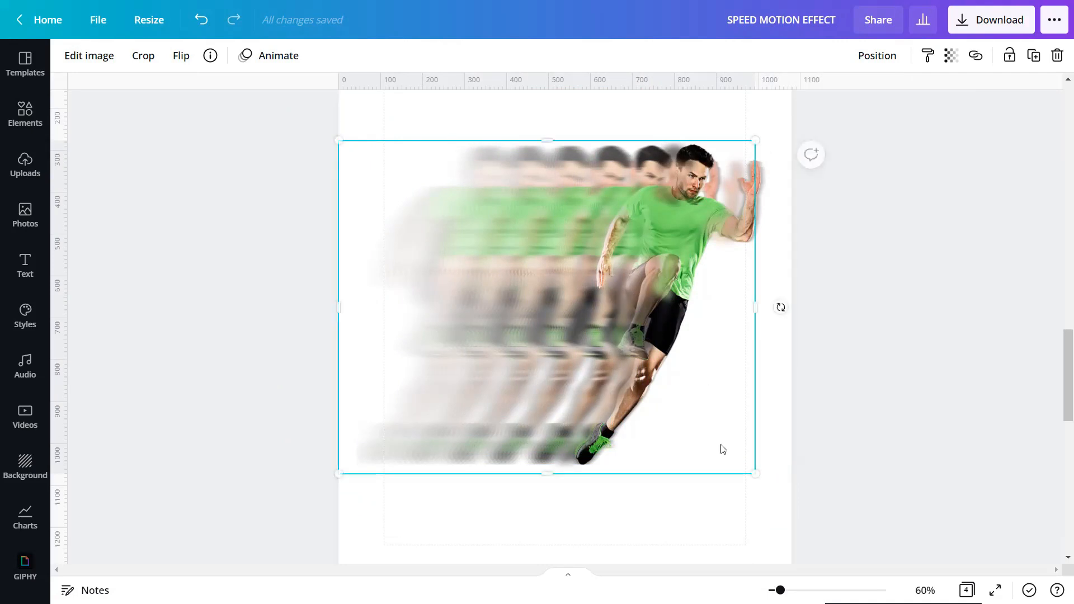
{"action": "left_click", "coordinate": [865, 439]}
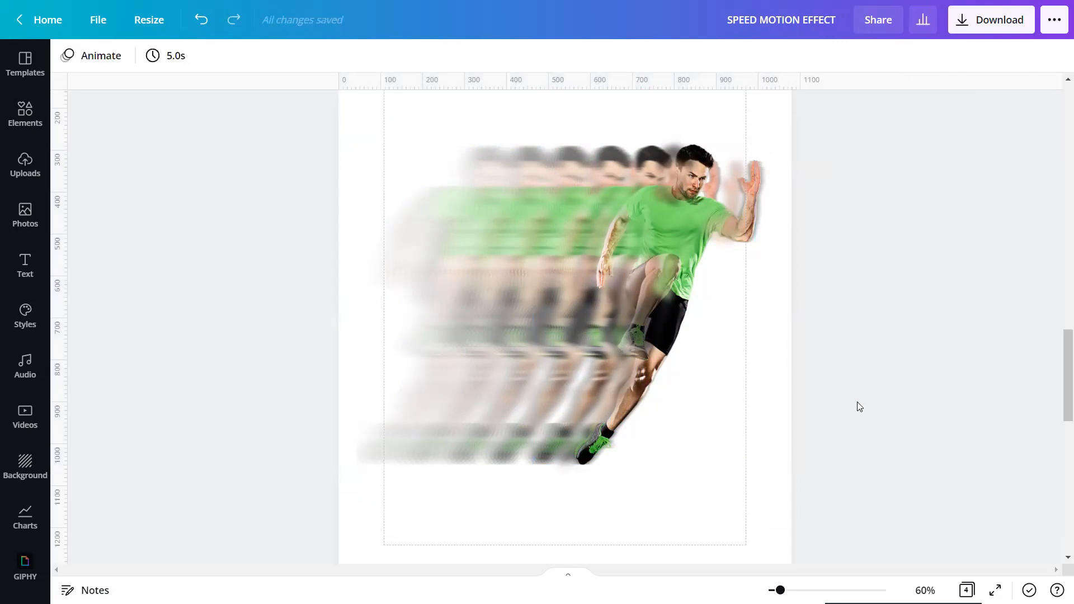
Group all the runner images on the page into one element
{"action": "left_click_drag", "start_coordinate": [846, 401], "coordinate": [476, 316]}
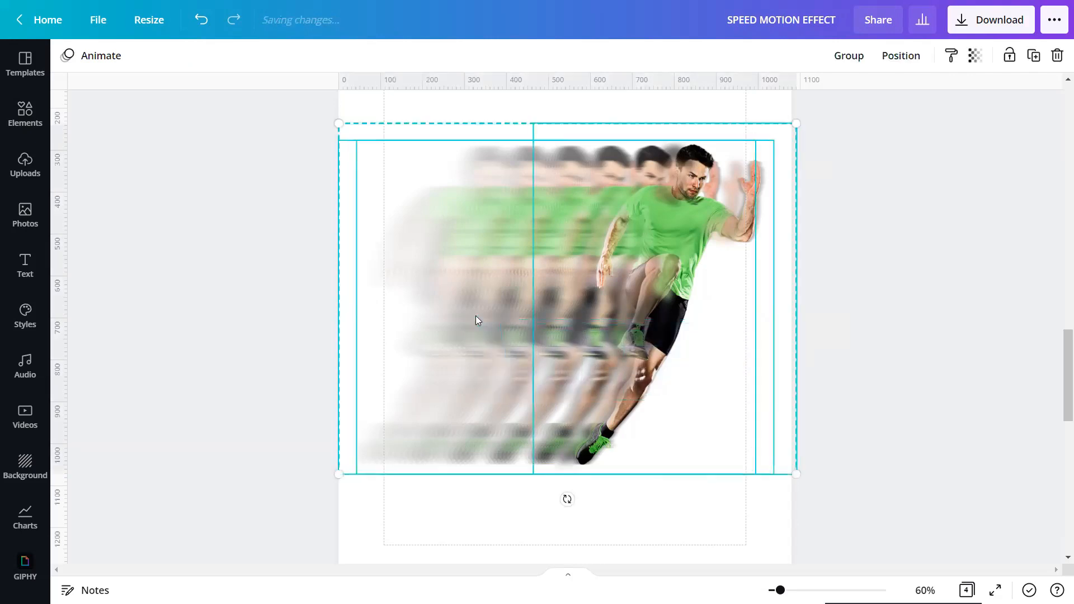
{"action": "left_click", "coordinate": [847, 56]}
{"action": "left_click", "coordinate": [672, 509]}
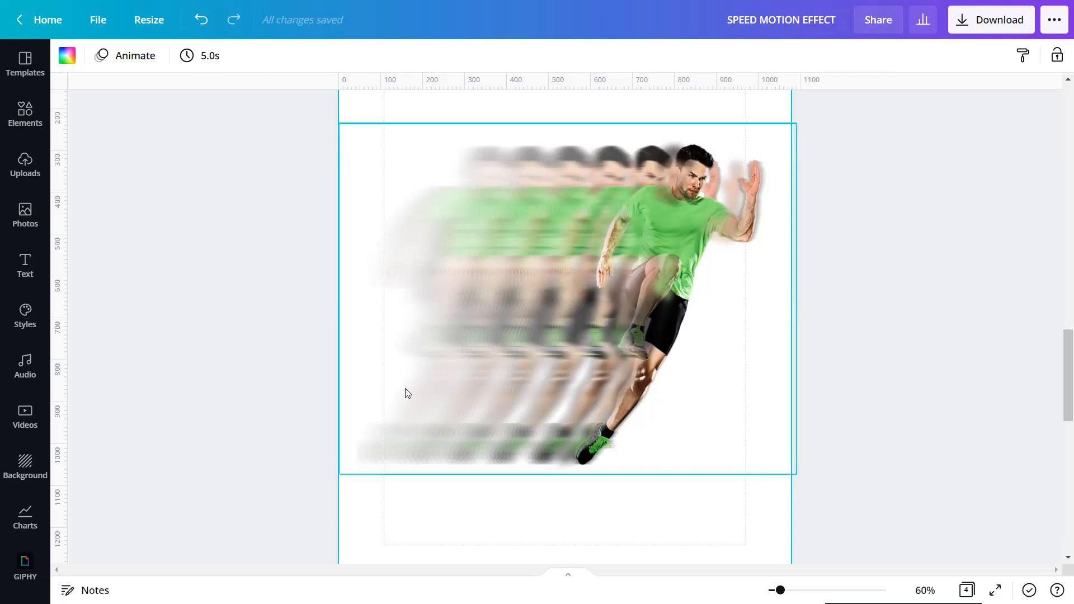
Search the photo library for "DARK GRADIENT MOTION BLUR", replacing the previous search term
{"action": "left_click", "coordinate": [25, 215]}
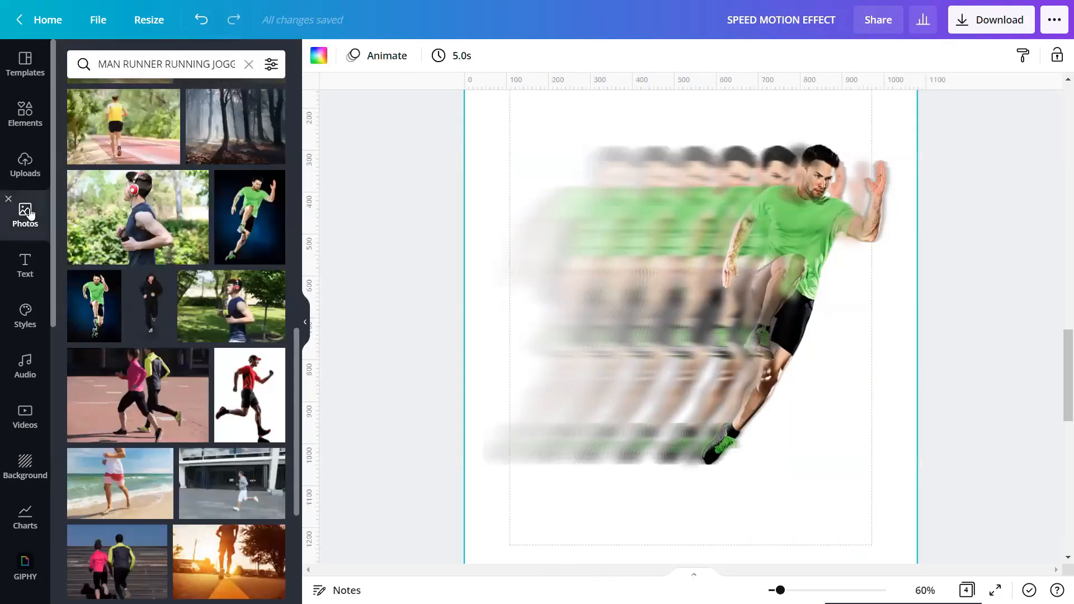
{"action": "left_click", "coordinate": [253, 65]}
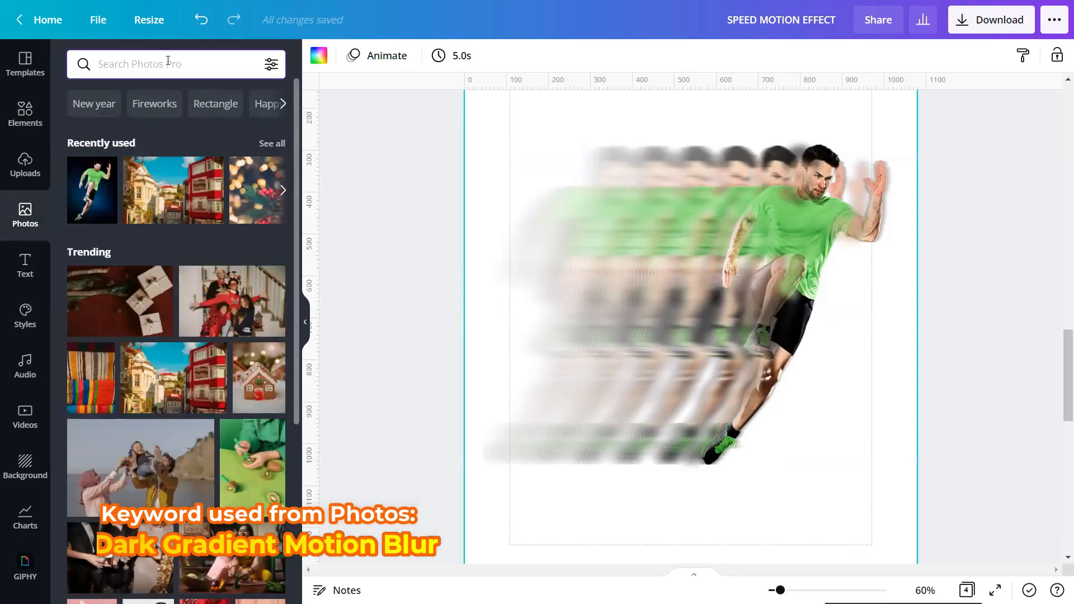
{"action": "type", "text": "DAR"}
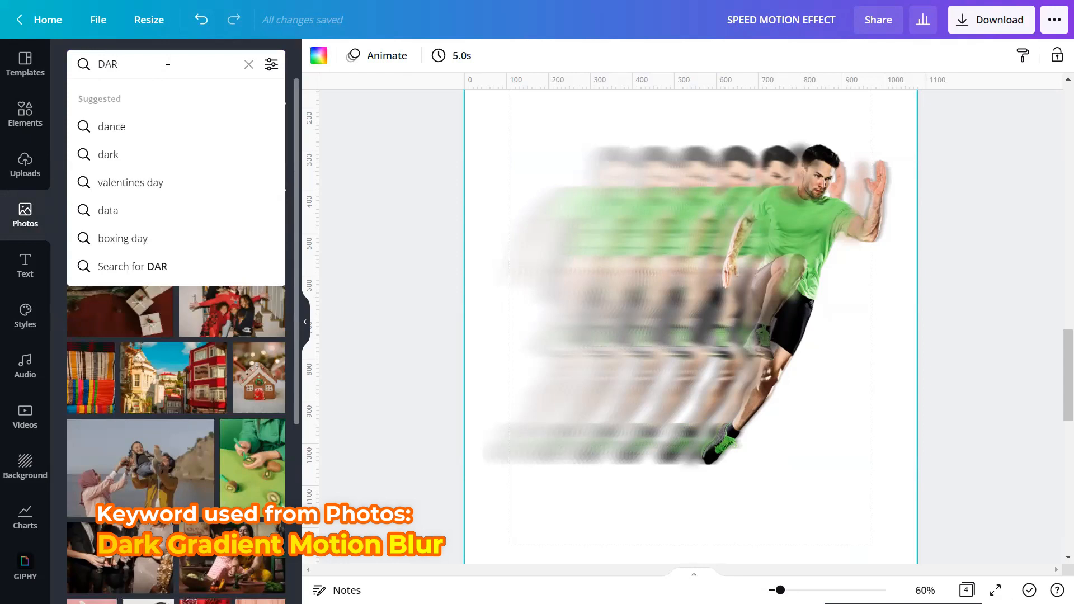
{"action": "type", "text": "K GRAD"}
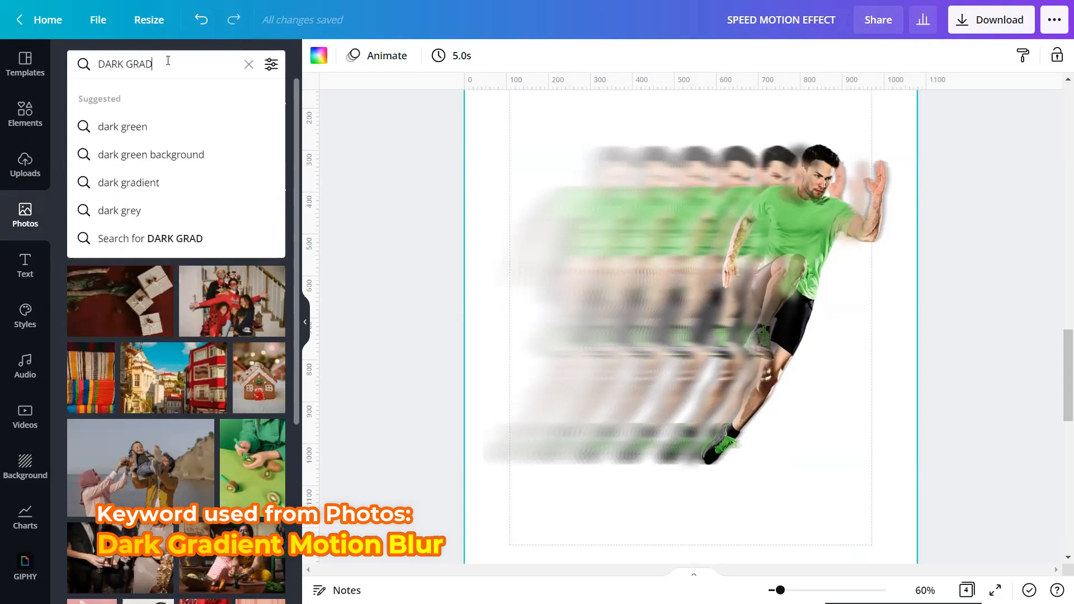
{"action": "type", "text": "IENT MOTION "}
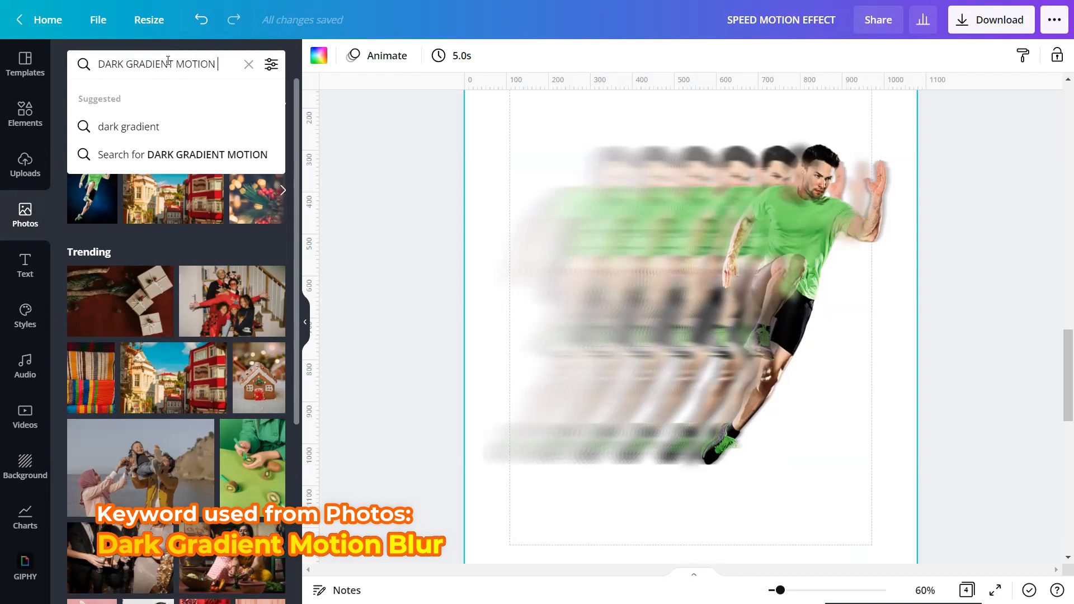
{"action": "type", "text": "BLUR"}
{"action": "key", "text": "Return"}
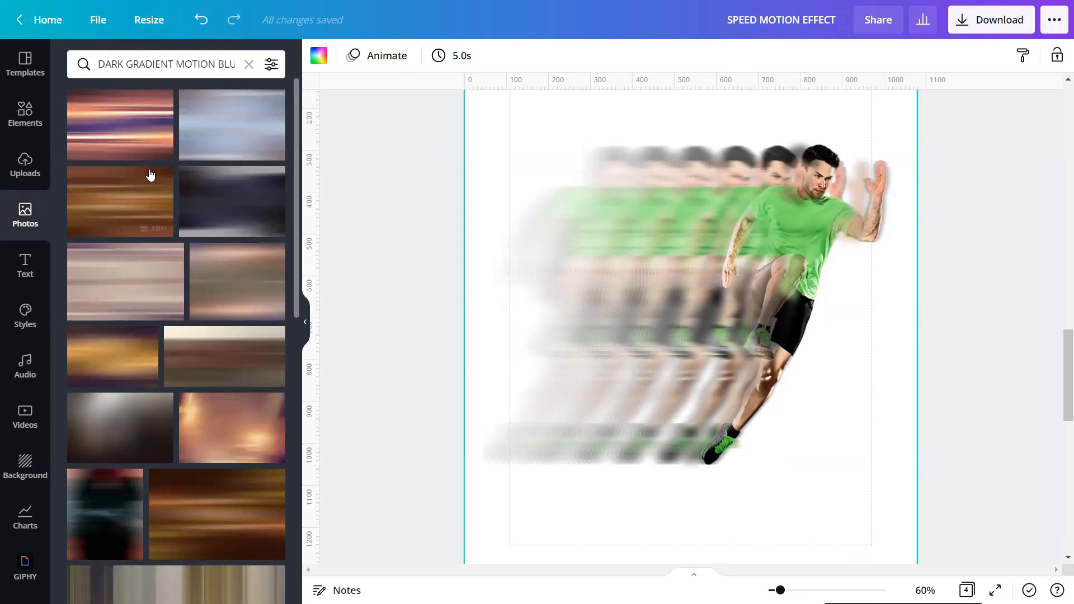
Browse the photo results for a horizontal motion-blur background and check the details of the tan, brown and green streaked photo
{"action": "scroll", "coordinate": [150, 175], "scroll_direction": "down", "scroll_amount": 7}
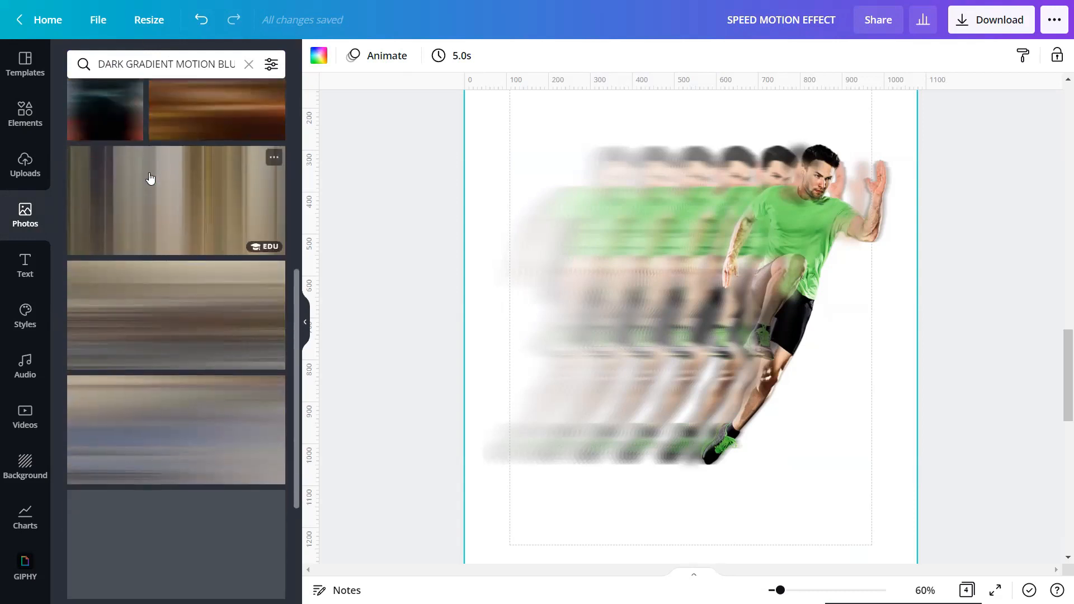
{"action": "scroll", "coordinate": [150, 178], "scroll_direction": "down", "scroll_amount": 5}
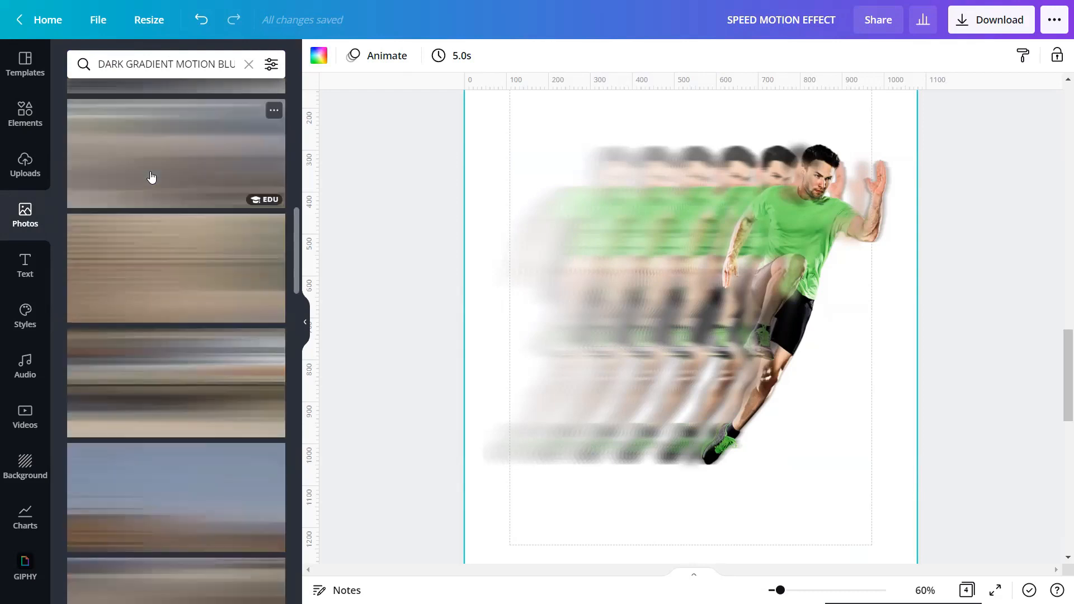
{"action": "scroll", "coordinate": [152, 177], "scroll_direction": "down", "scroll_amount": 6}
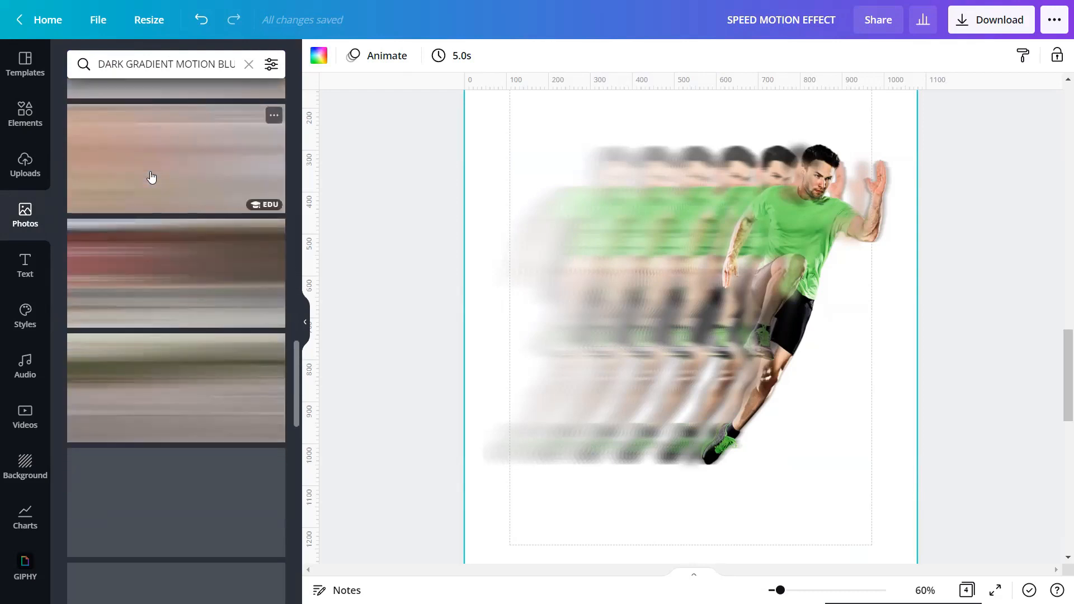
{"action": "scroll", "coordinate": [151, 177], "scroll_direction": "down", "scroll_amount": 6}
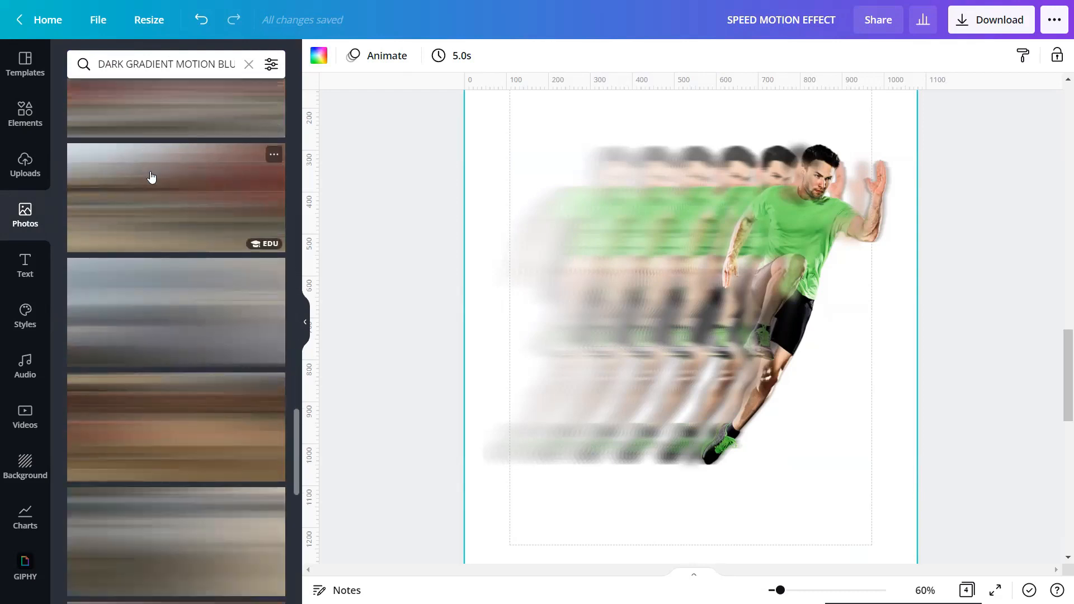
{"action": "scroll", "coordinate": [151, 177], "scroll_direction": "down", "scroll_amount": 6}
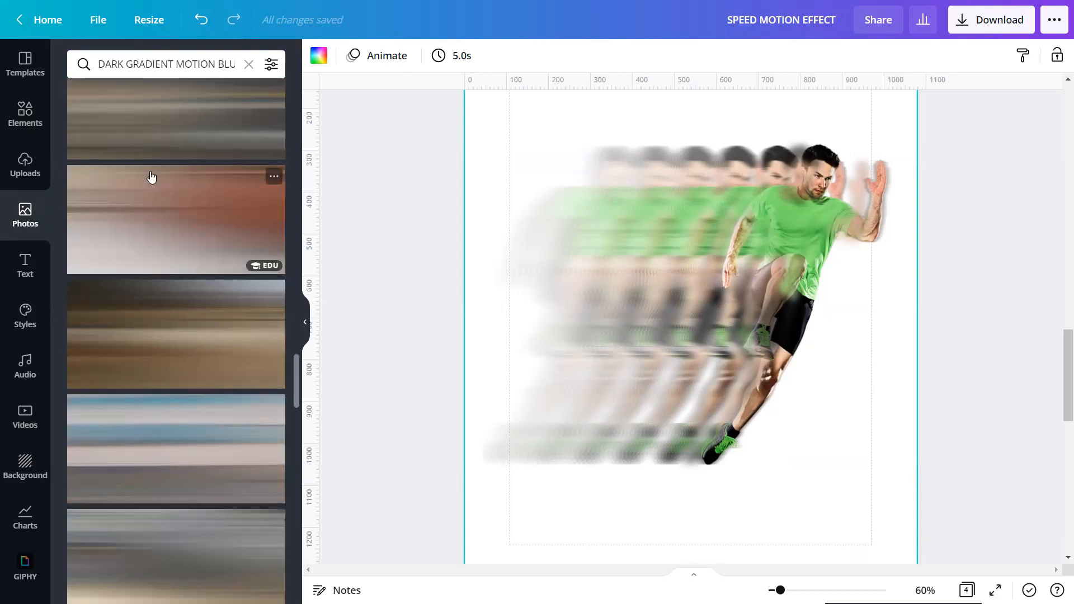
{"action": "scroll", "coordinate": [151, 177], "scroll_direction": "down", "scroll_amount": 5}
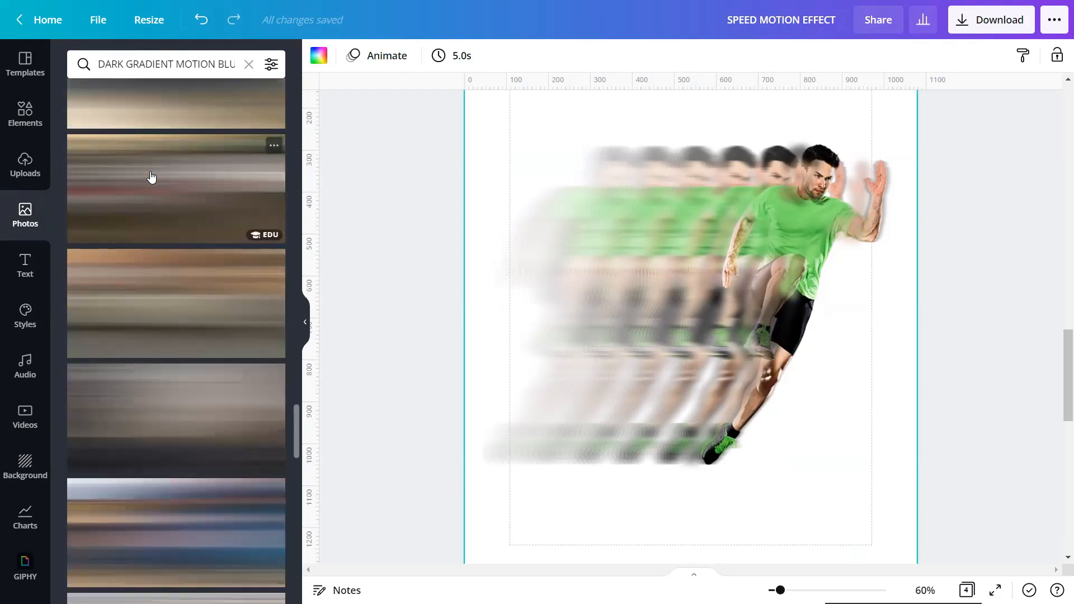
{"action": "scroll", "coordinate": [151, 177], "scroll_direction": "down", "scroll_amount": 3}
{"action": "scroll", "coordinate": [152, 177], "scroll_direction": "down", "scroll_amount": 4}
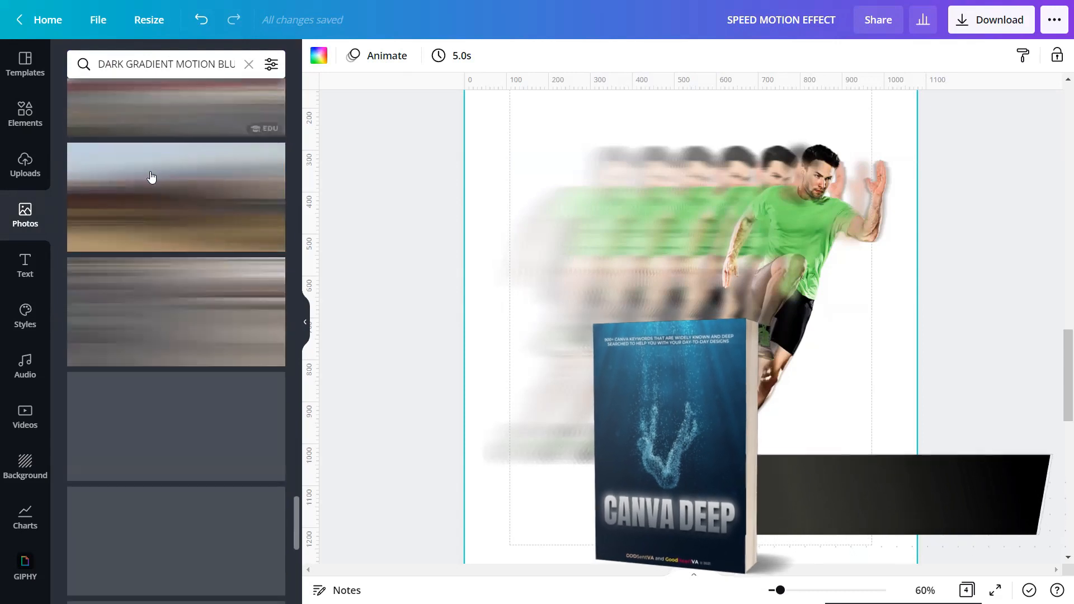
{"action": "scroll", "coordinate": [151, 177], "scroll_direction": "down", "scroll_amount": 3}
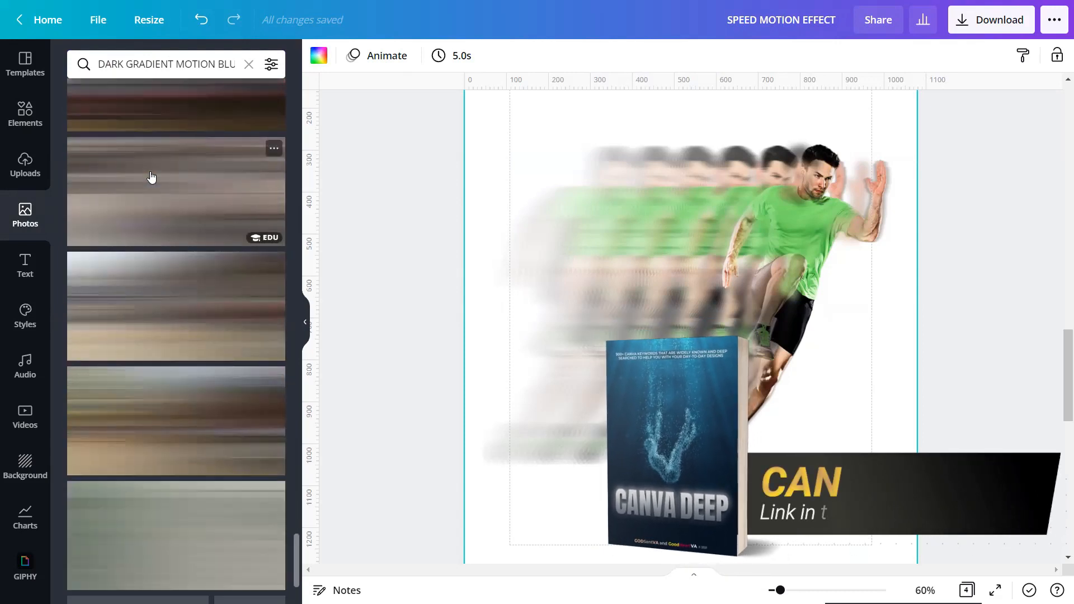
{"action": "scroll", "coordinate": [151, 177], "scroll_direction": "down", "scroll_amount": 4}
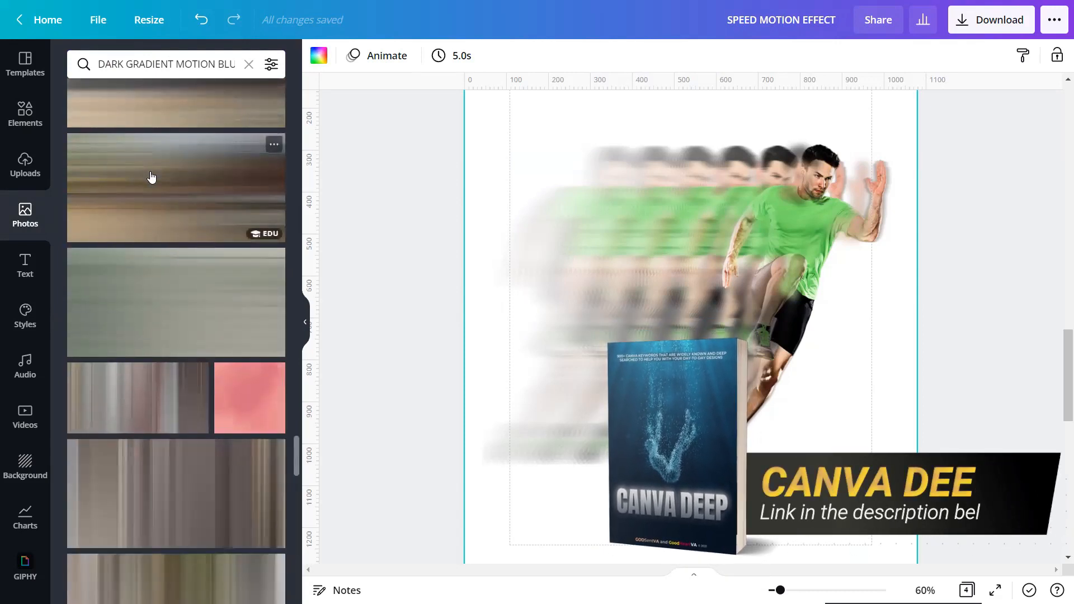
{"action": "scroll", "coordinate": [151, 177], "scroll_direction": "down", "scroll_amount": 4}
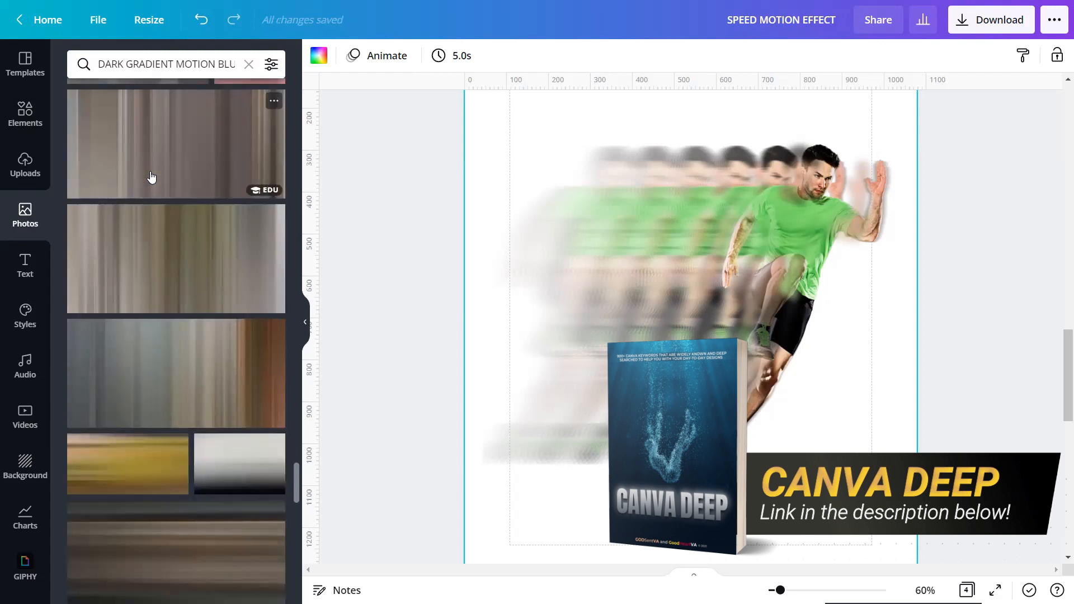
{"action": "scroll", "coordinate": [151, 177], "scroll_direction": "down", "scroll_amount": 5}
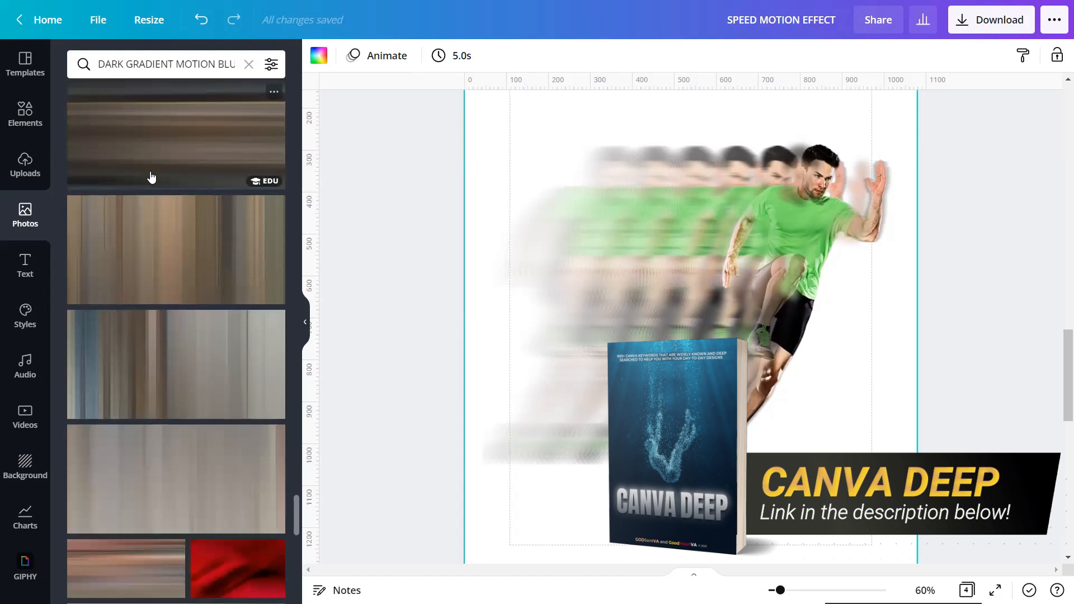
{"action": "scroll", "coordinate": [151, 177], "scroll_direction": "down", "scroll_amount": 5}
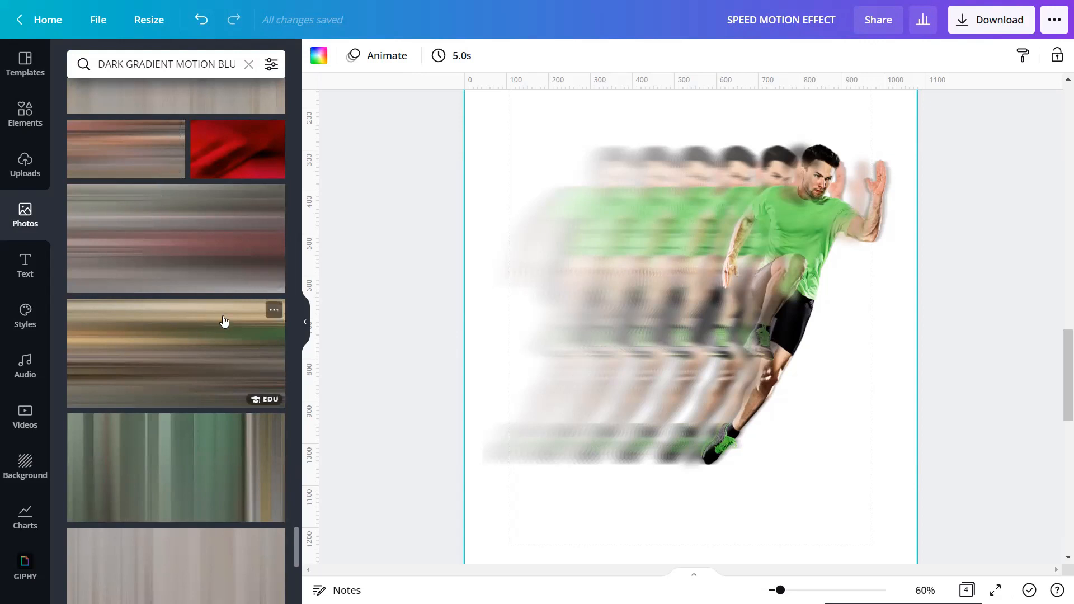
{"action": "left_click", "coordinate": [274, 310]}
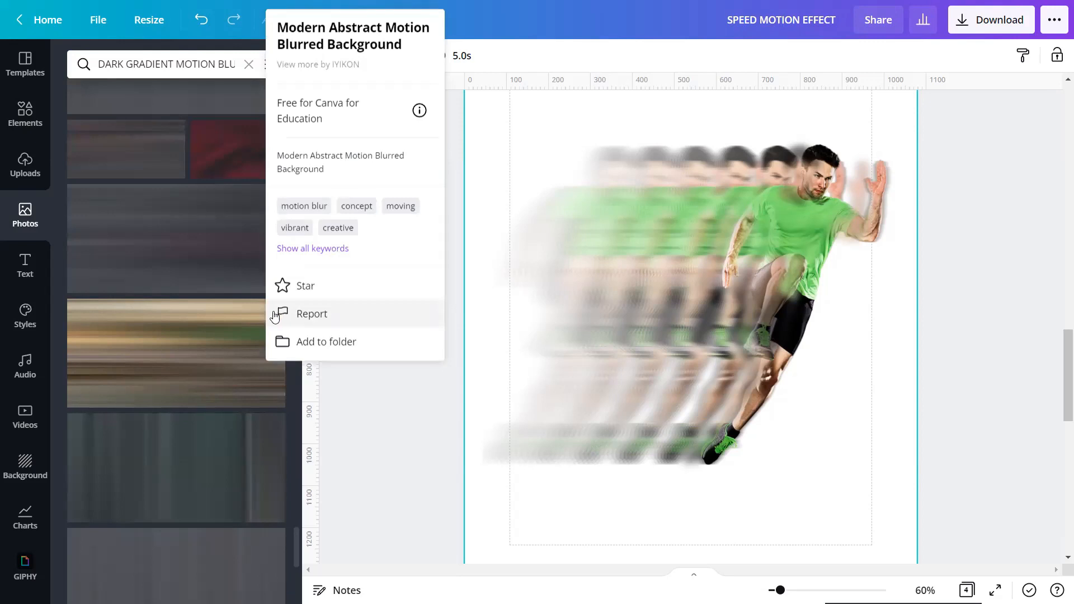
{"action": "left_click", "coordinate": [213, 335]}
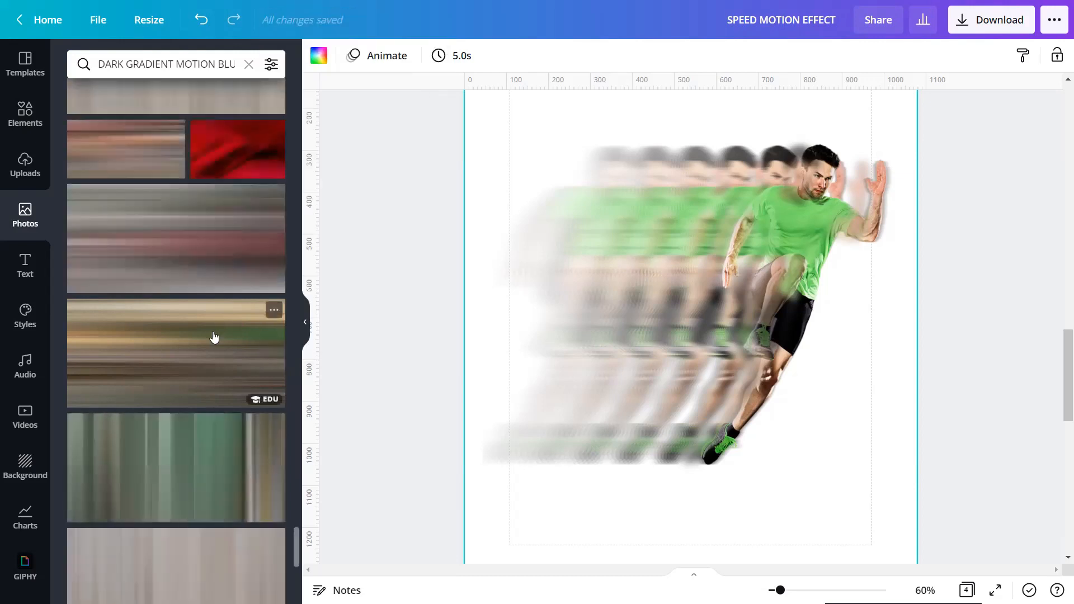
Add the Modern Abstract Motion Blurred Background photo as the page background behind the runners and preview the design in full screen
{"action": "left_click", "coordinate": [213, 336]}
{"action": "left_click", "coordinate": [304, 323]}
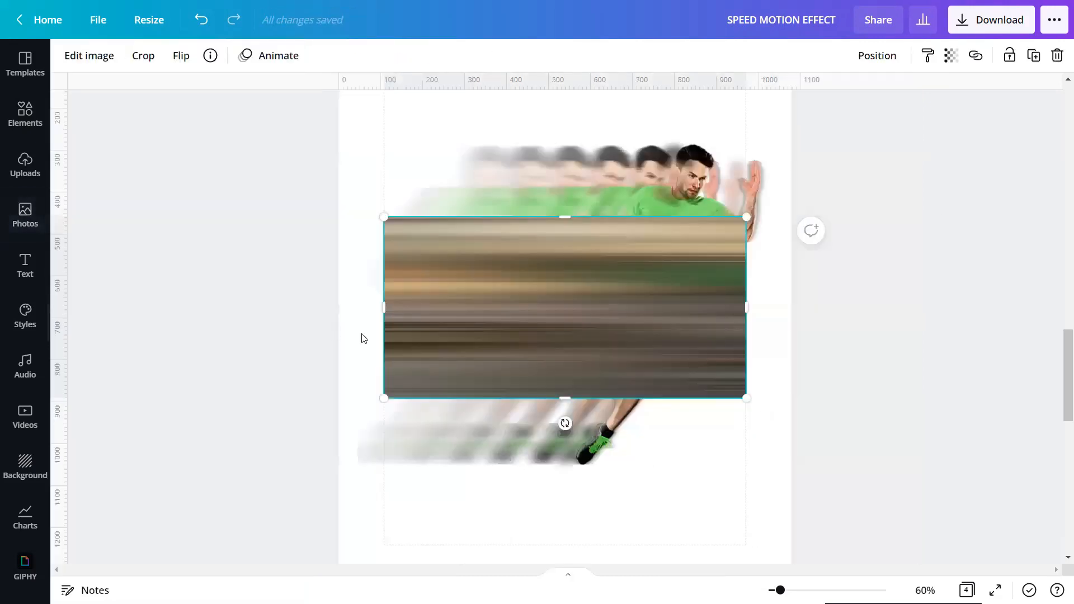
{"action": "right_click", "coordinate": [515, 314]}
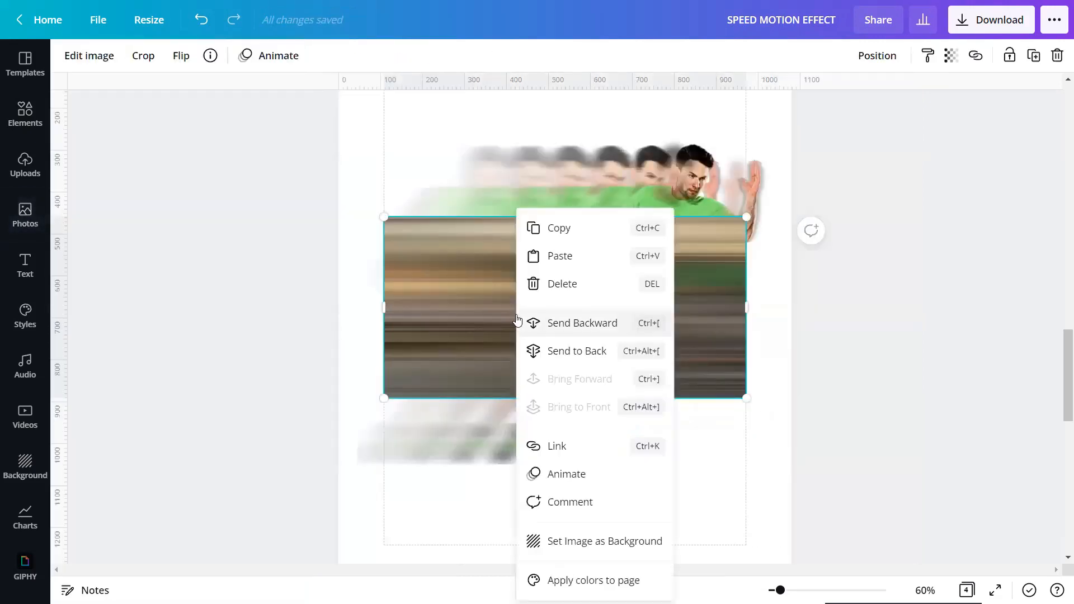
{"action": "left_click", "coordinate": [593, 541]}
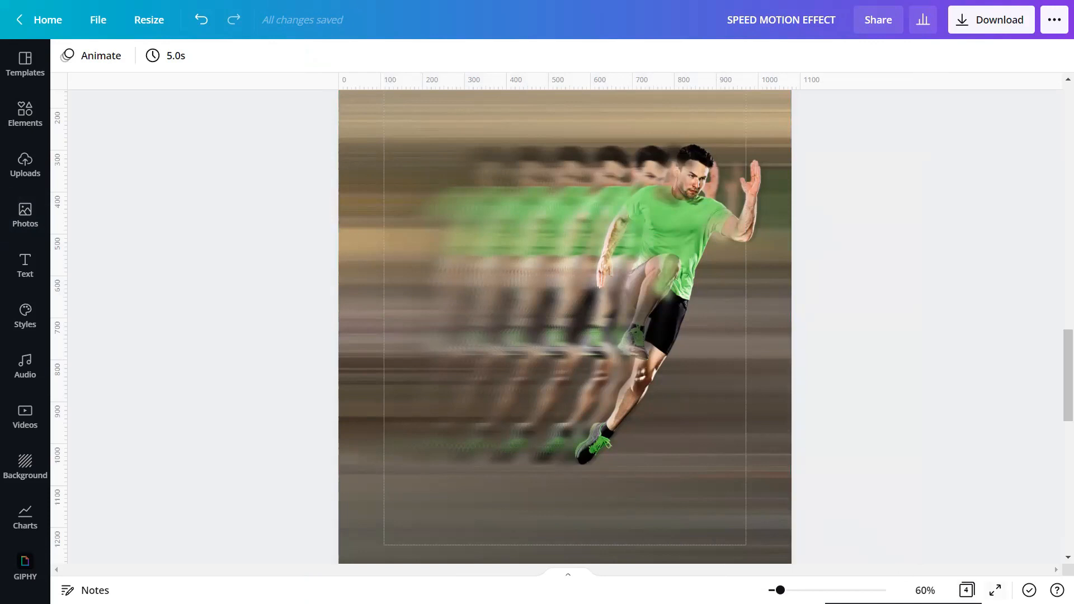
{"action": "left_click", "coordinate": [996, 590]}
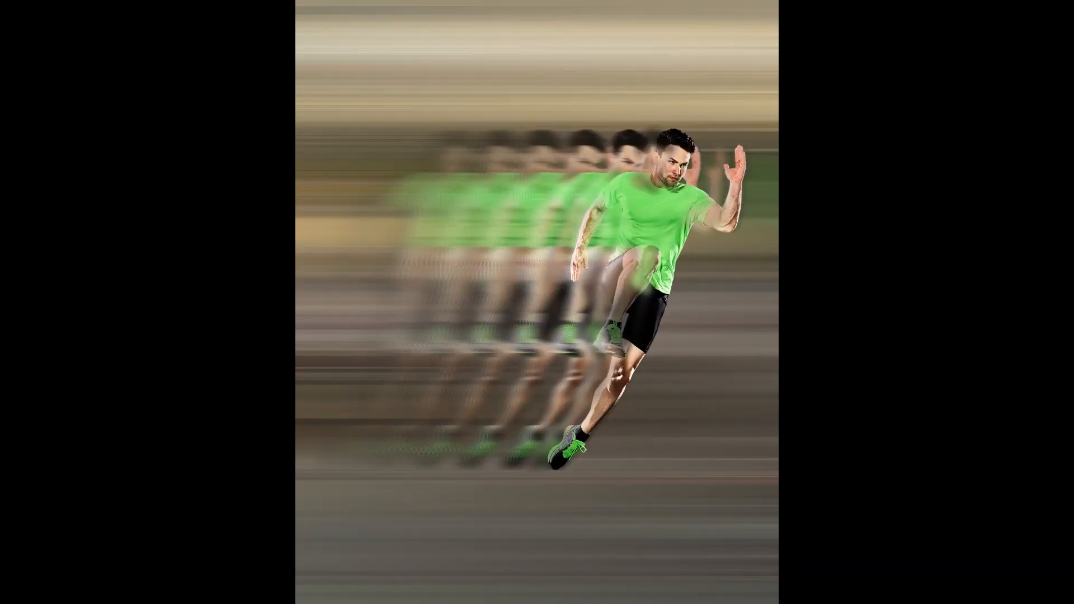